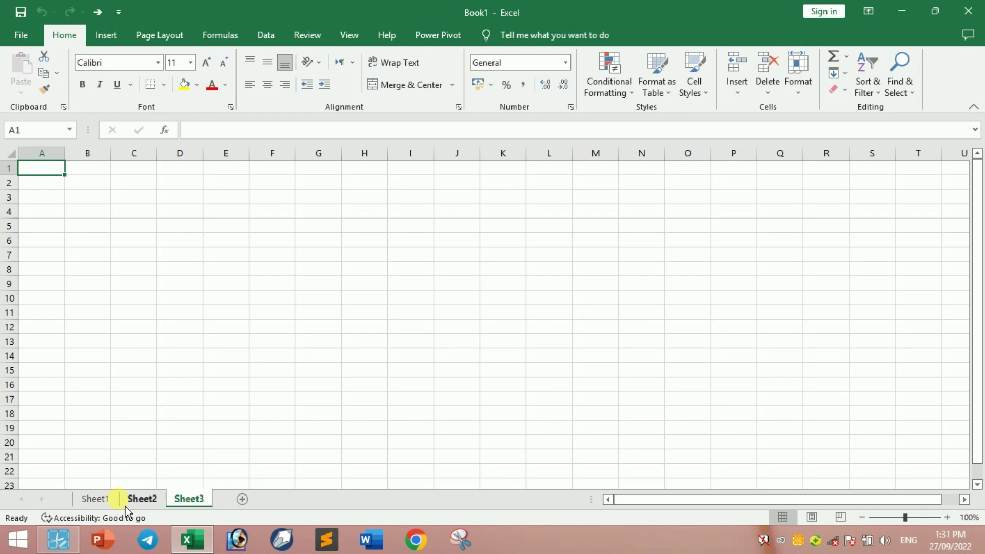
Rename the Sheet1 worksheet as Home
left_click(96, 504)
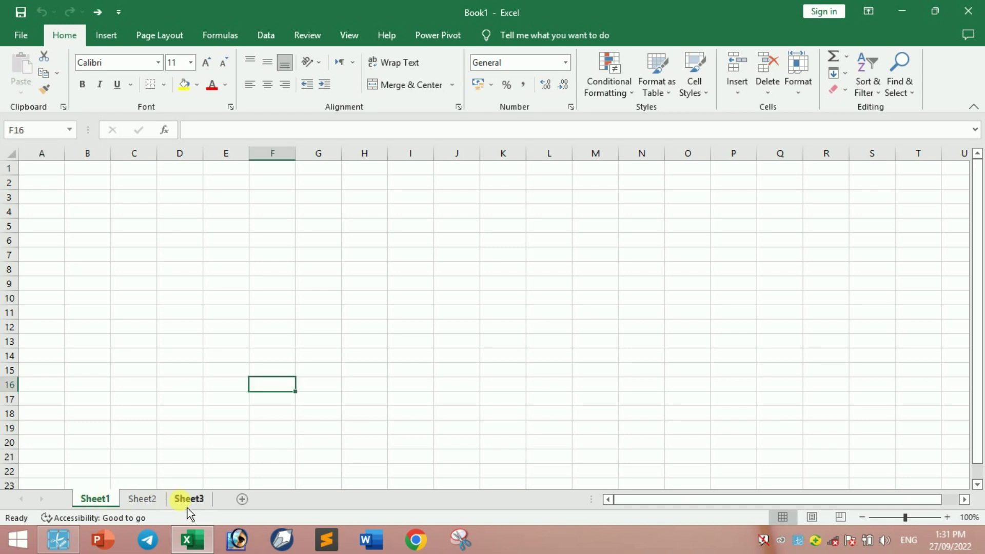
right_click(98, 506)
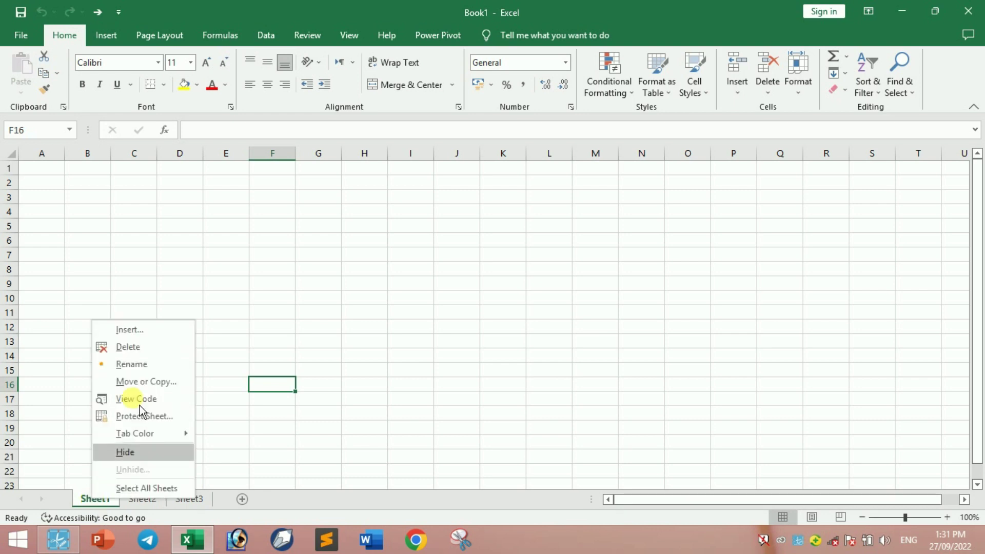
left_click(131, 365)
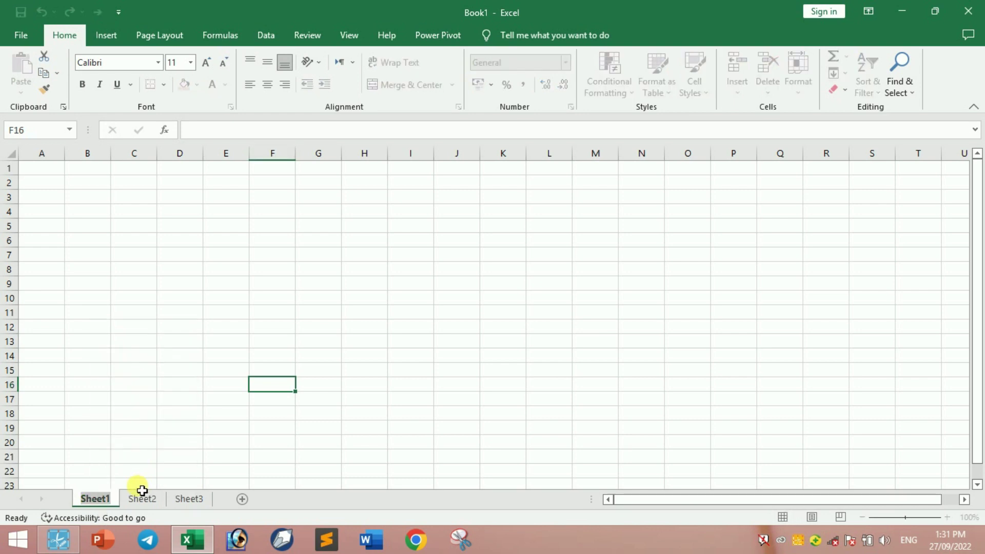
type("Home")
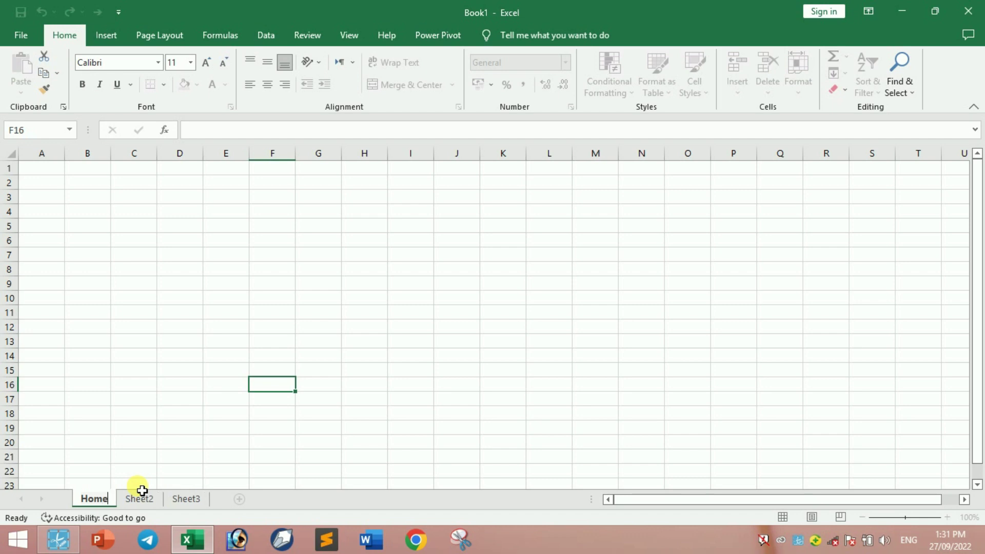
key("Return")
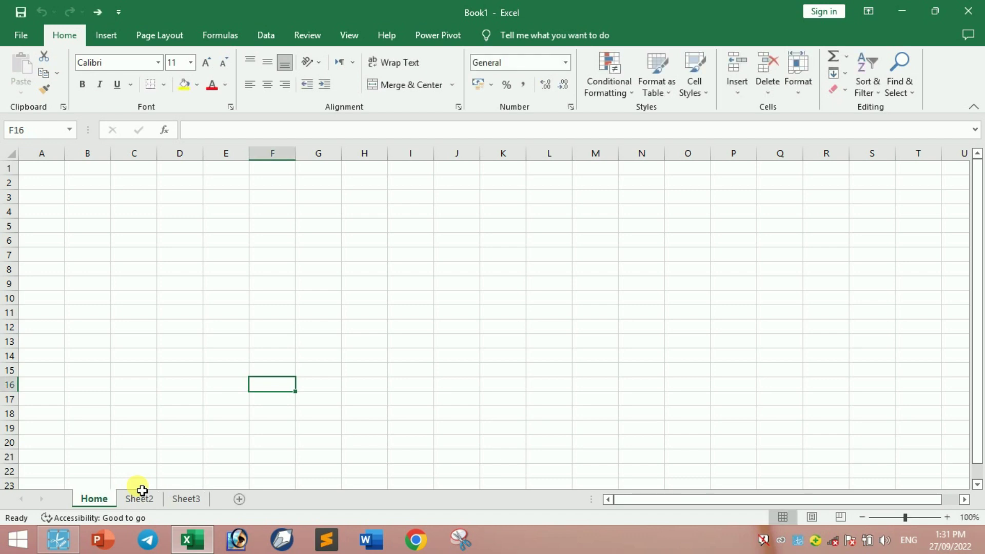
Rename the Sheet2 worksheet as Purchase and the Sheet3 worksheet as Sale
double_click(145, 505)
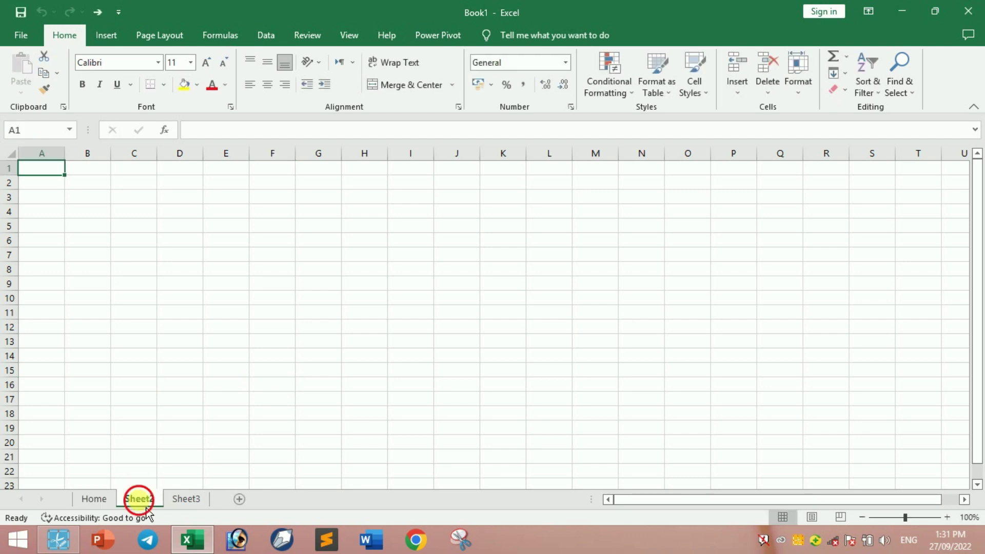
type("Purchase")
left_click(220, 459)
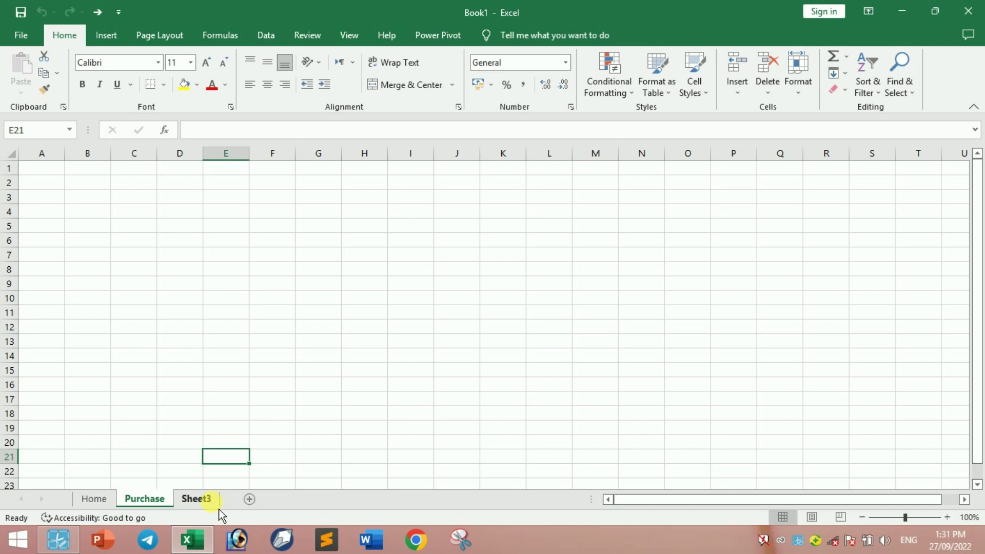
double_click(205, 501)
type("Sale")
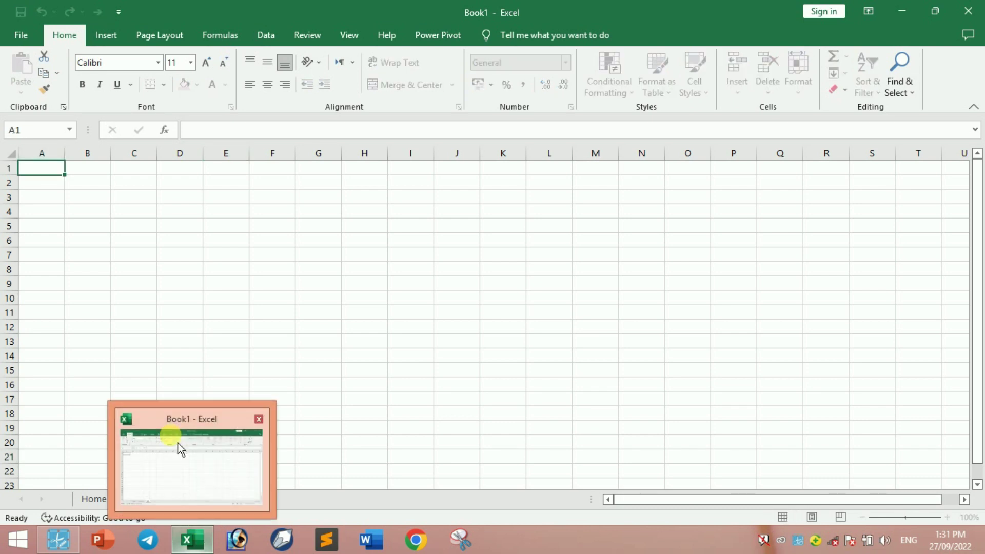
left_click(172, 343)
On the Home sheet, enter the labels Entry Type in A1 and Last Bill No. in A2
left_click(94, 499)
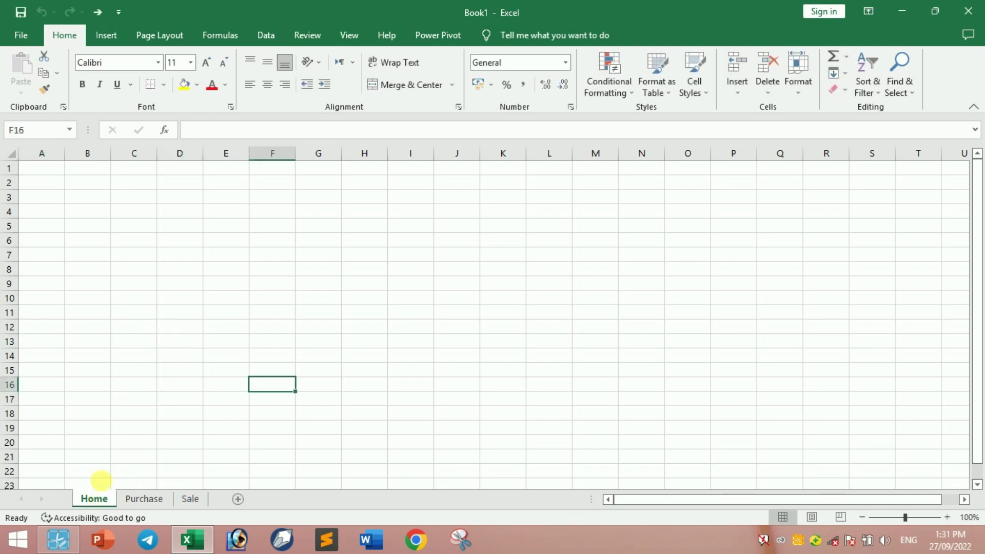
left_click(84, 200)
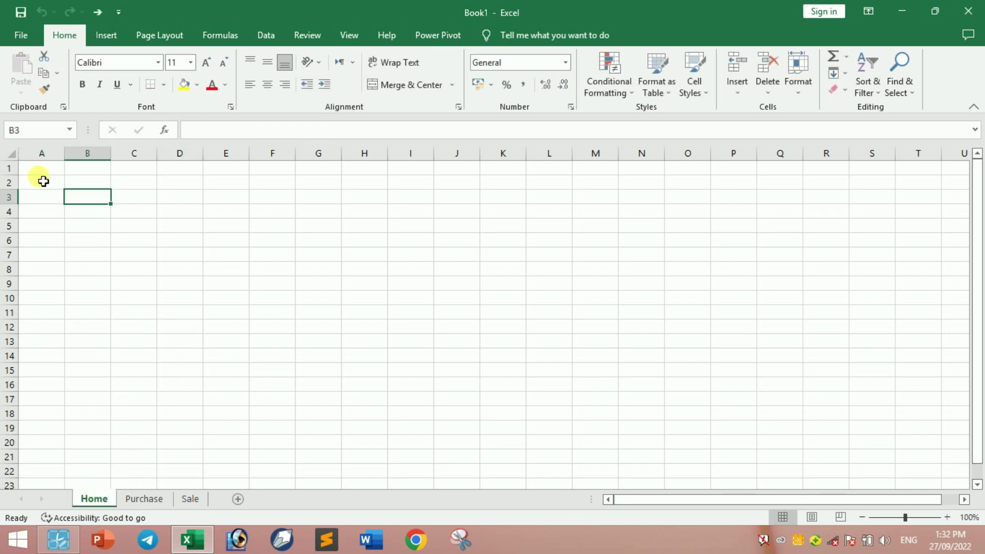
left_click(42, 175)
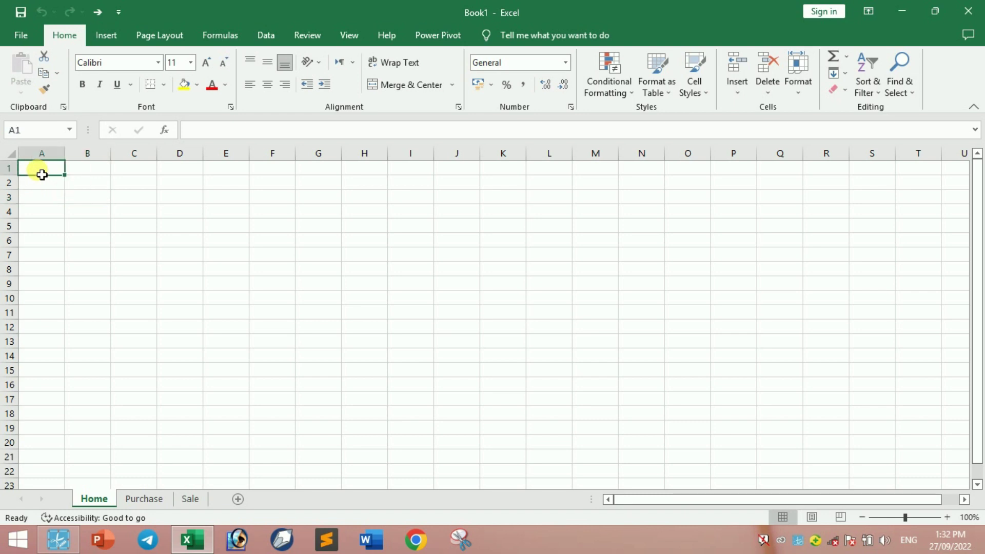
type("Entry Type")
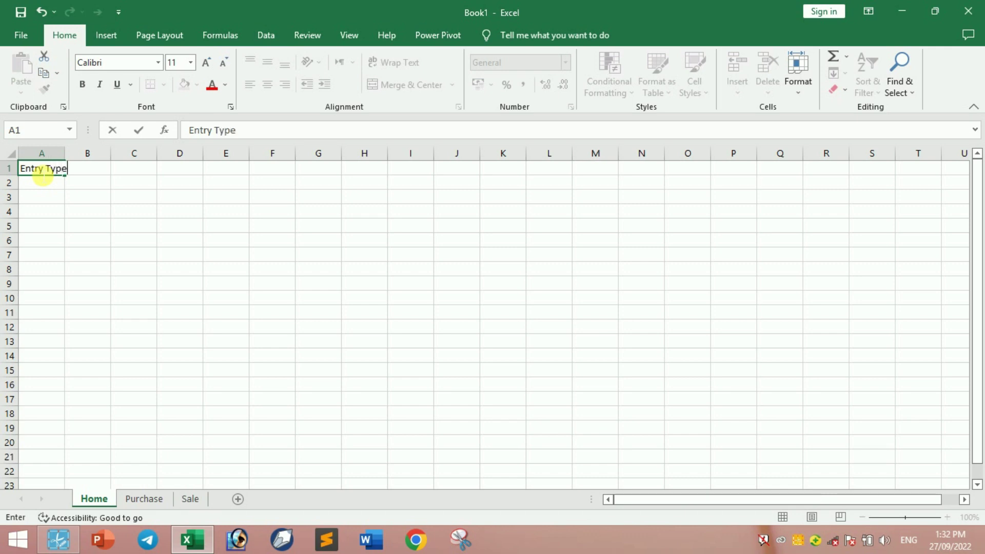
key("Return")
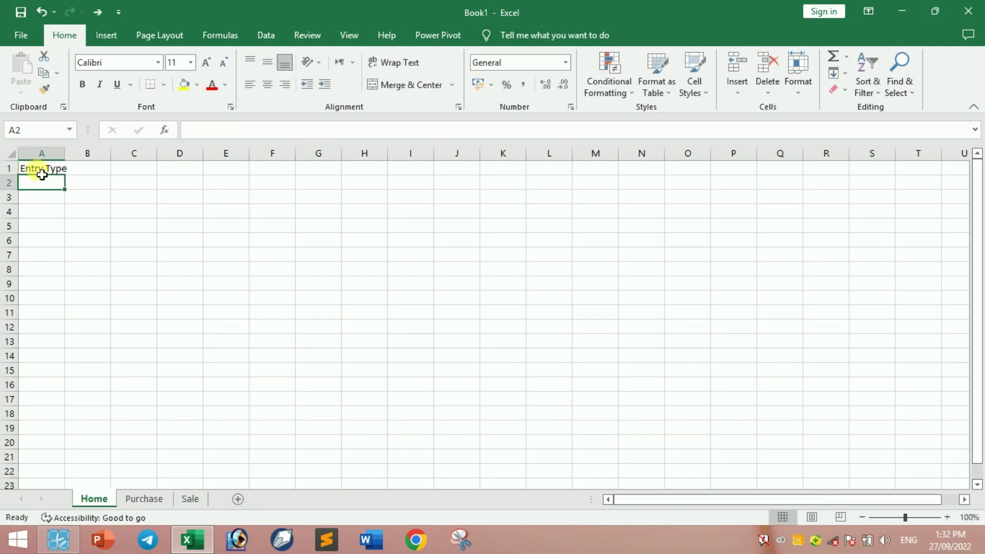
type("Last B")
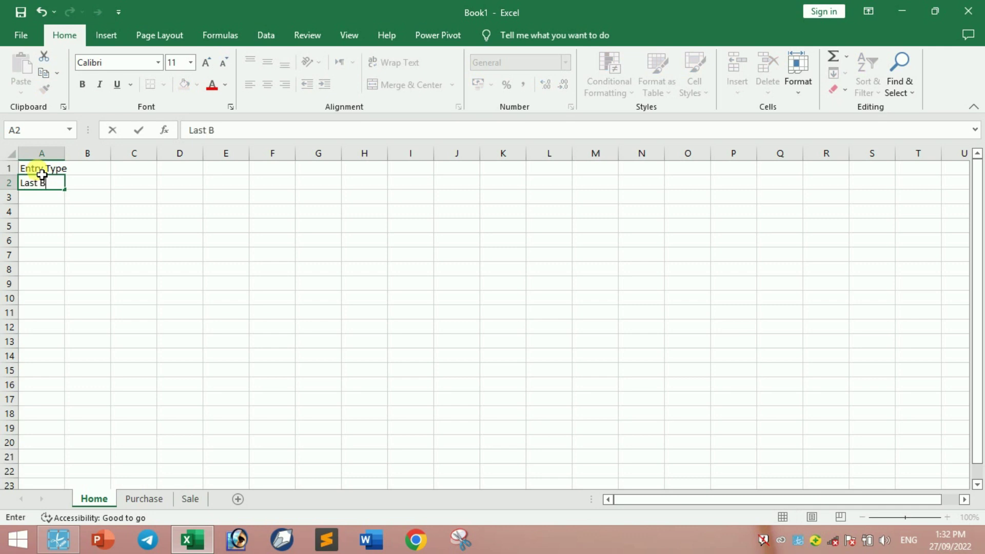
type("ill No.")
key("Return")
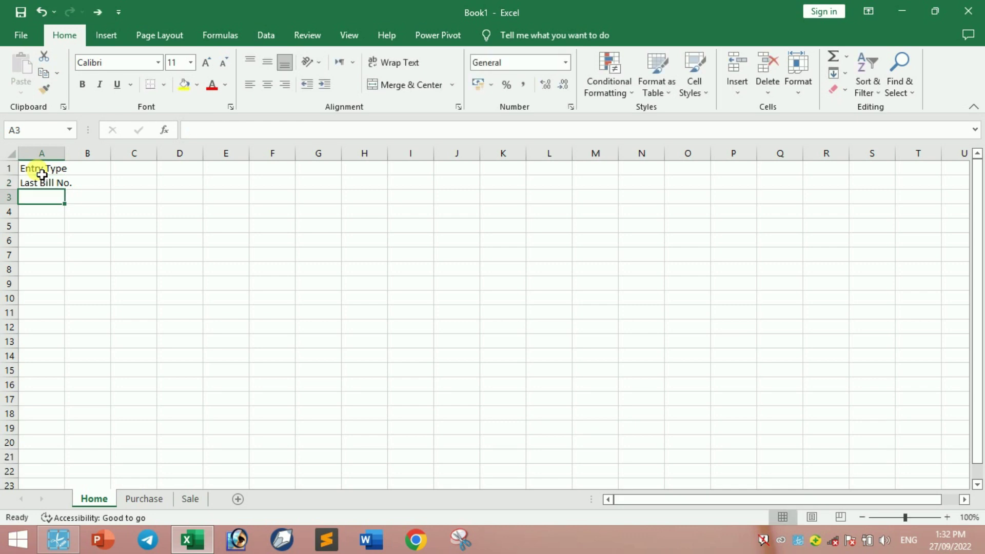
Leave row 3 blank and enter the labels Bill No. in A4 and Product in A5
key("Return")
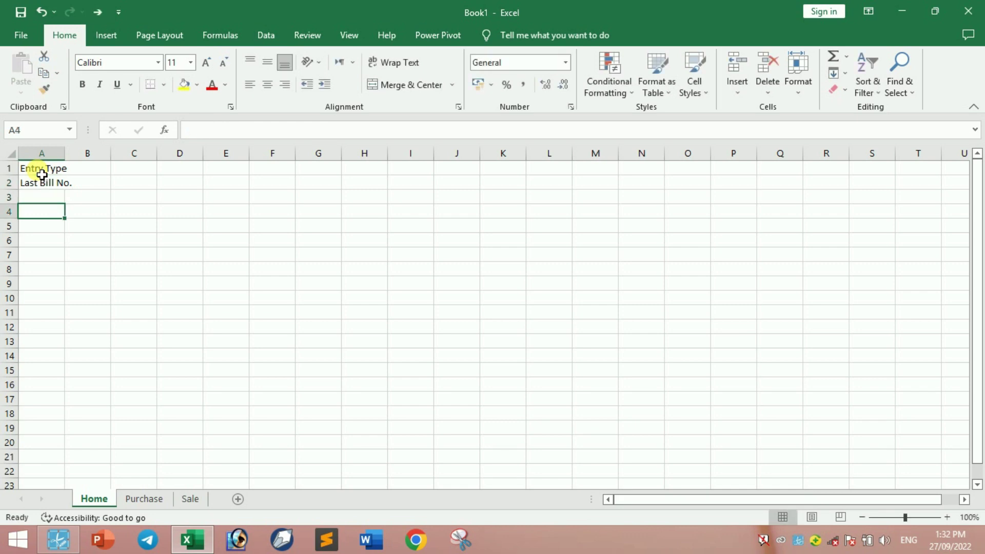
type("Bil")
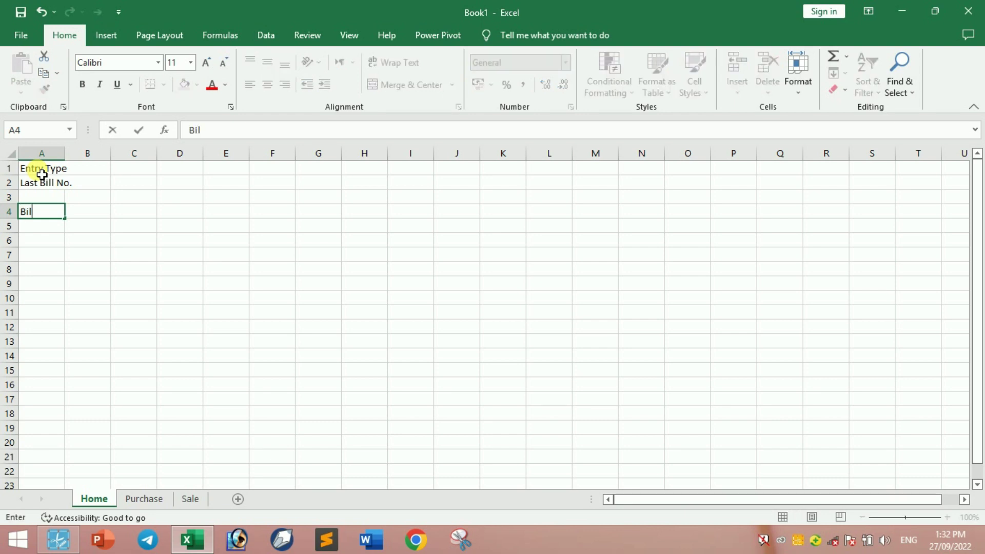
type("l No.")
key("Return")
type("Product")
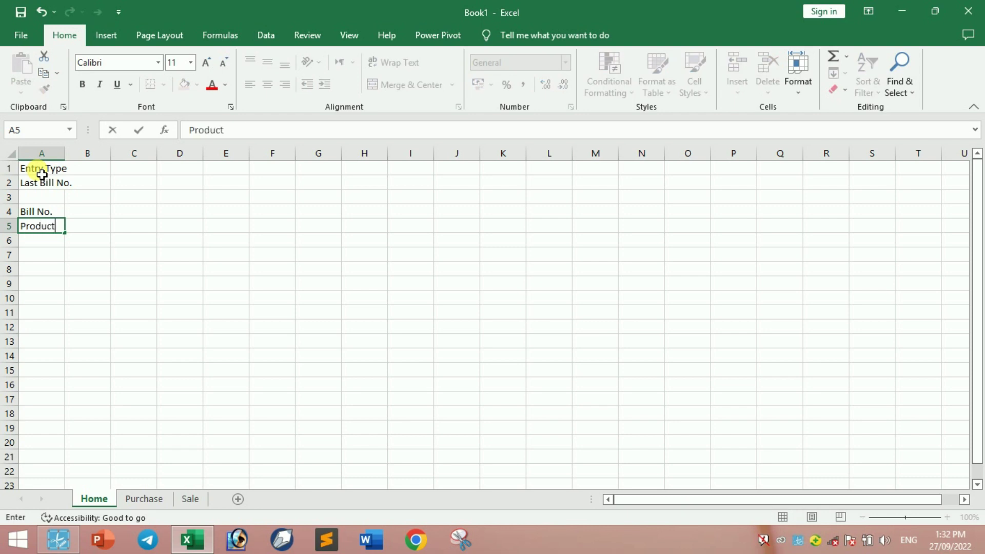
key("Return")
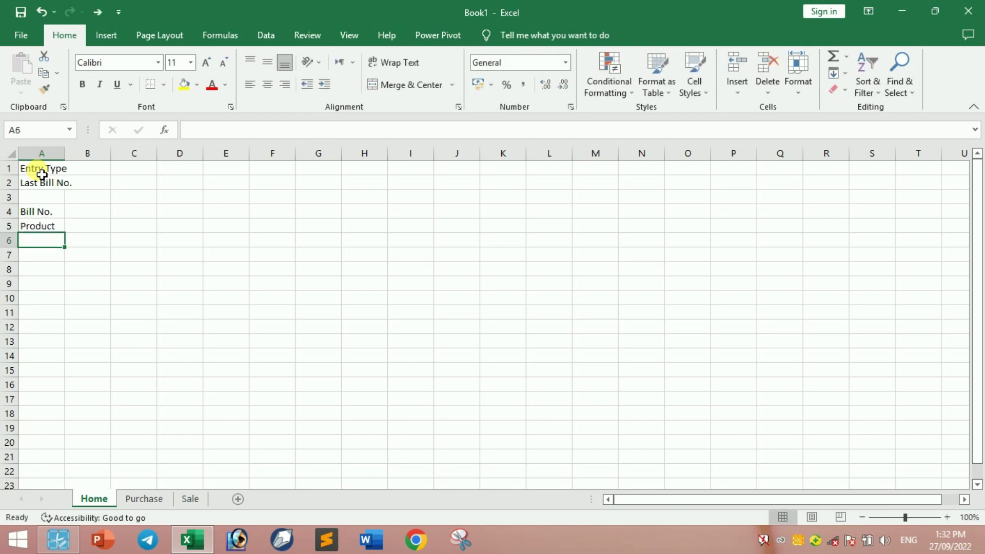
Enter the labels Qty, Rate, Taxable Value and Amount in cells A6 to A9
key("Up")
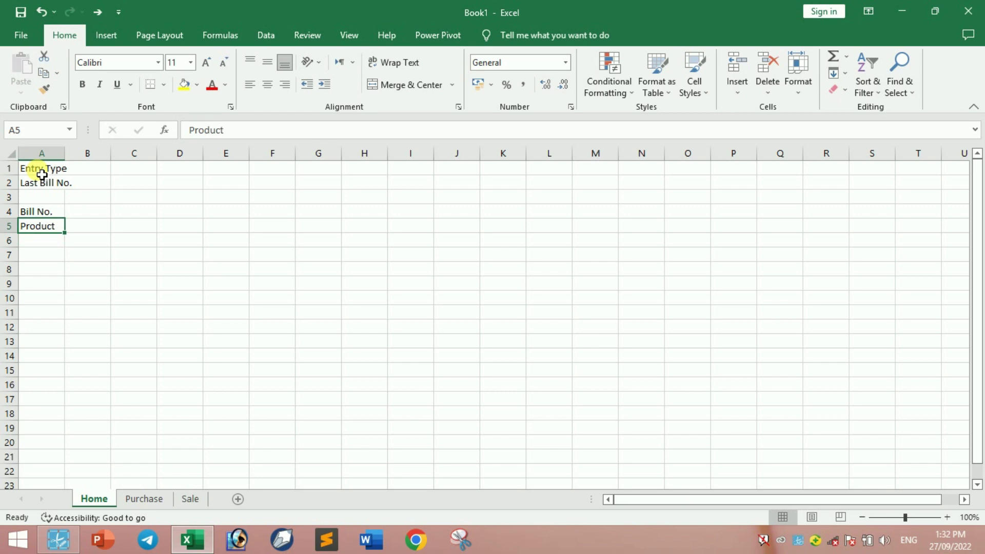
key("Down")
type("Qty")
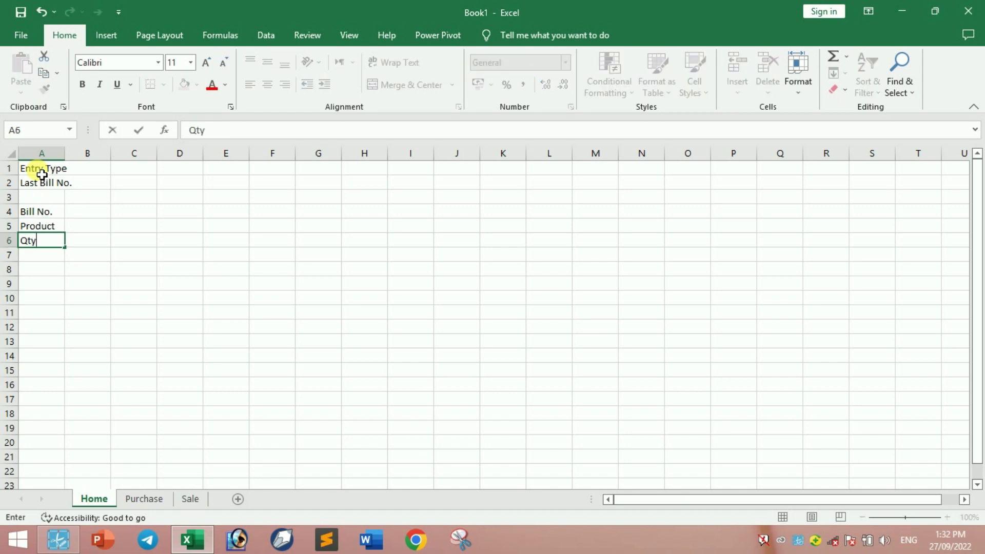
key("Return")
type("Rate")
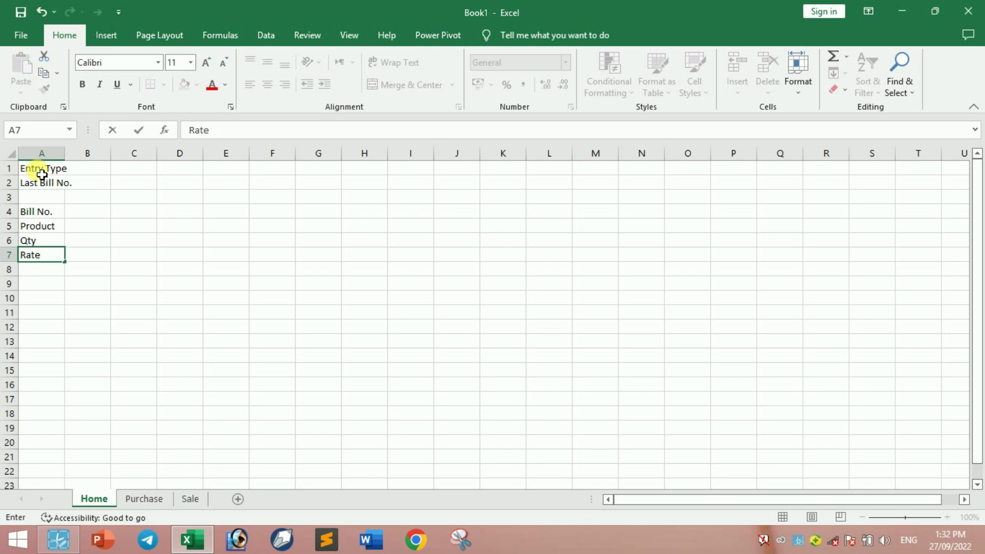
key("Return")
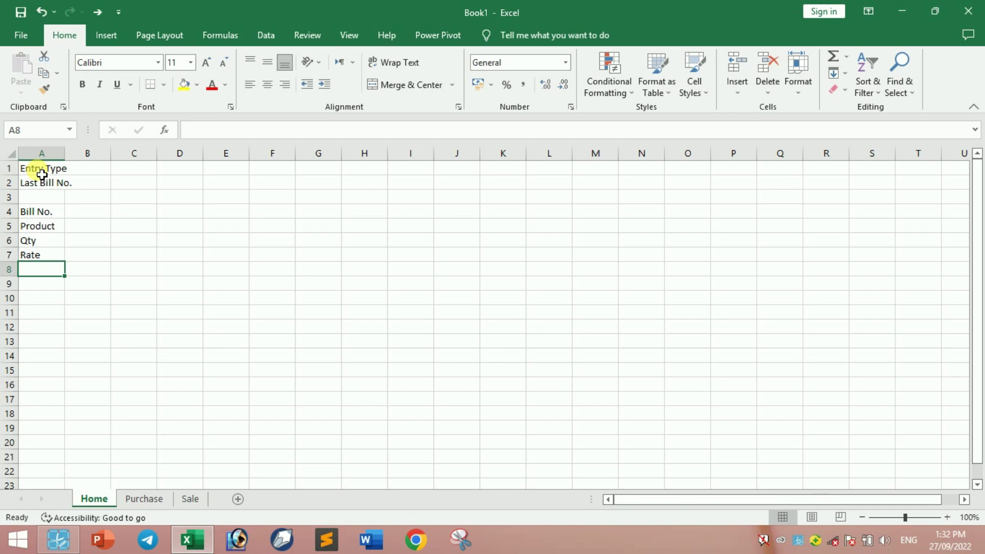
type("Taxable Value")
key("Return")
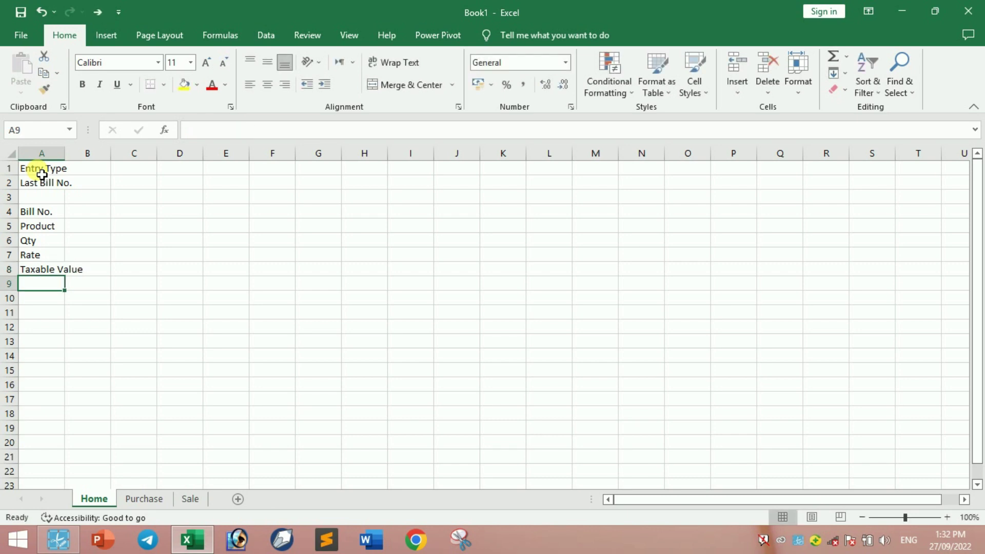
type("Amoun")
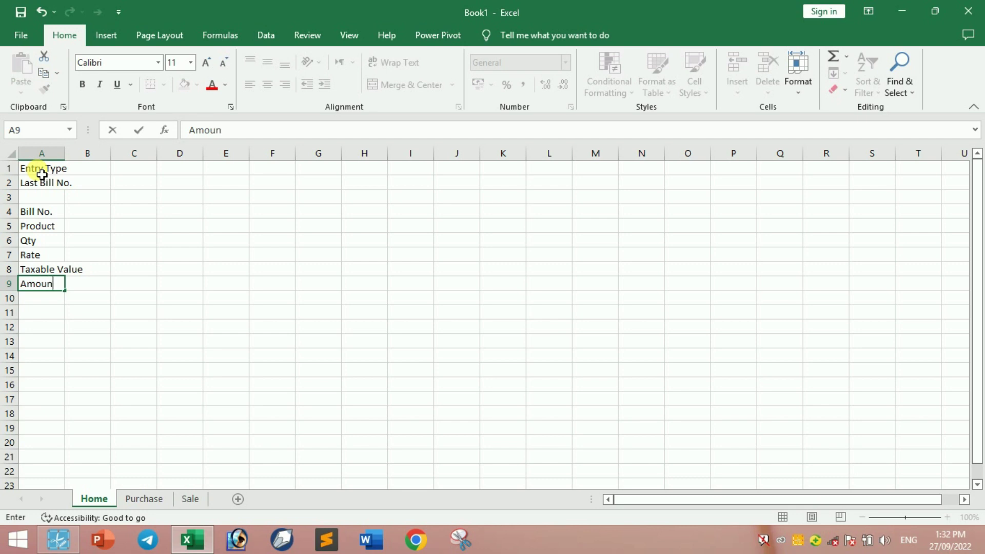
key("Up")
key("Up")
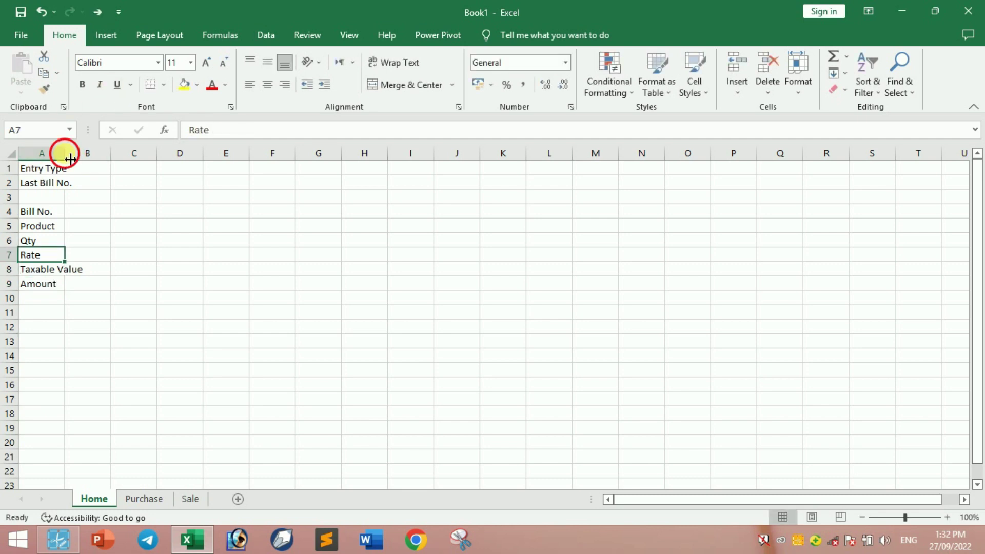
Adjust the column widths: fit column A to its labels, narrow column B to a thin spacer and widen column C
double_click(65, 153)
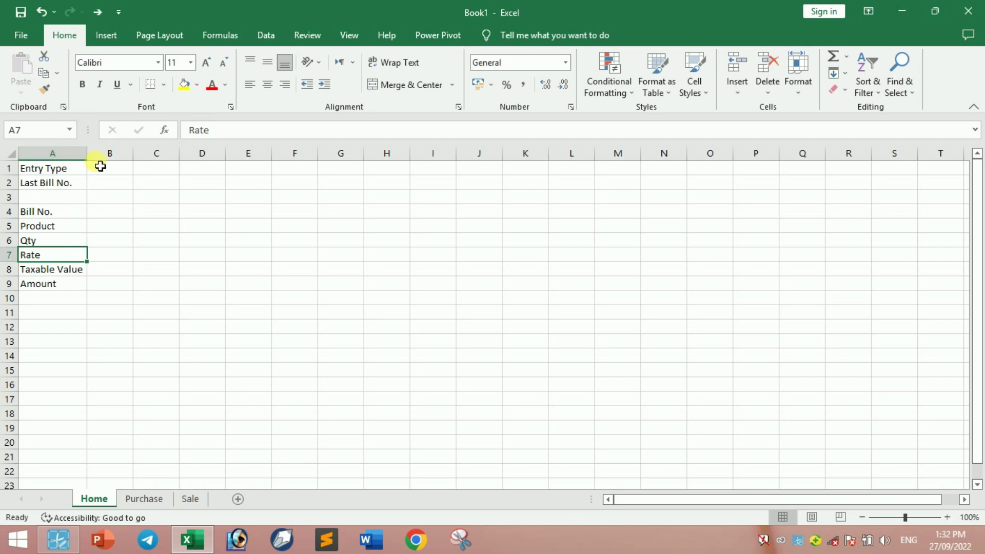
left_click_drag(134, 156, 94, 156)
left_click(118, 170)
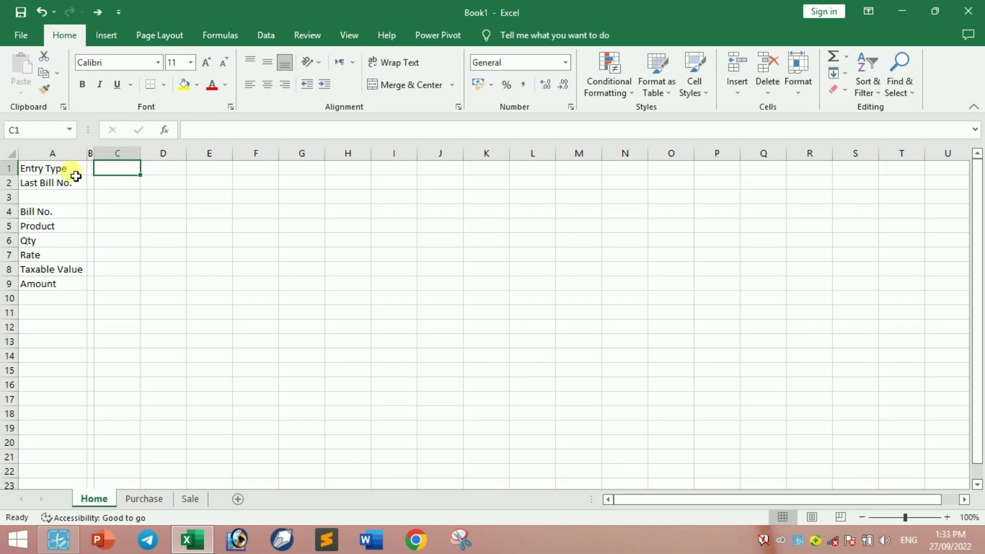
left_click(37, 172)
left_click(118, 168)
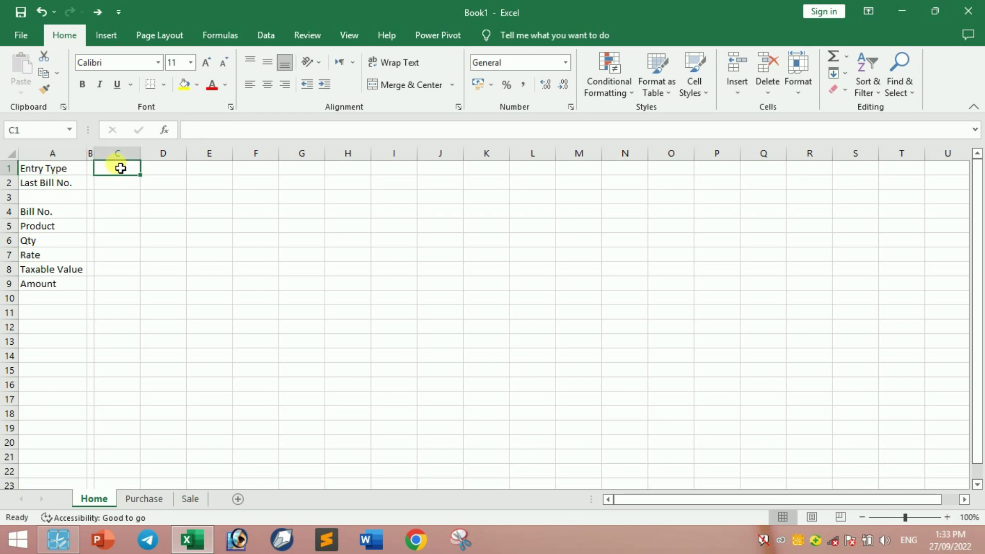
left_click_drag(141, 155, 168, 164)
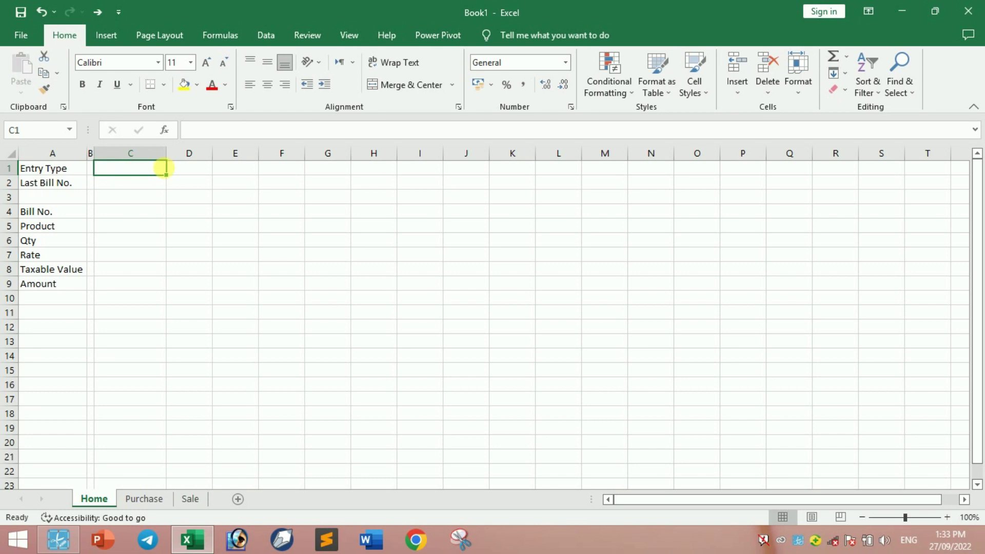
Add list data validation with the source Purchase,Sale to cell C1 beside Entry Type
left_click(278, 36)
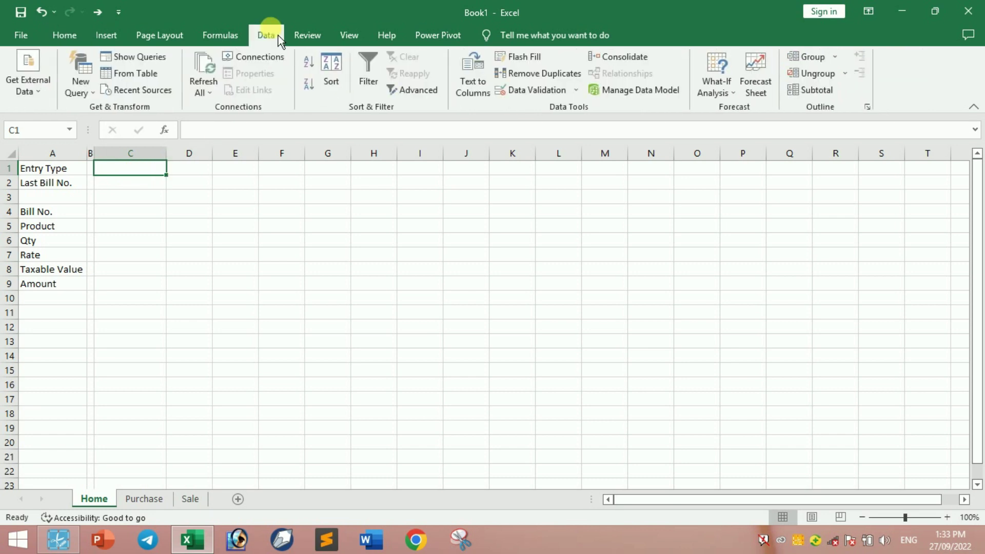
left_click(550, 94)
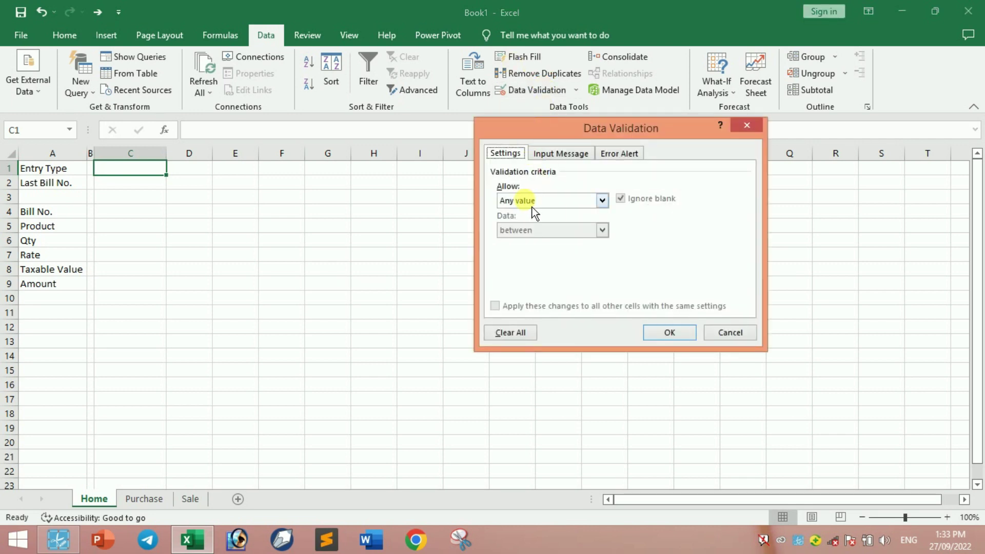
left_click(512, 201)
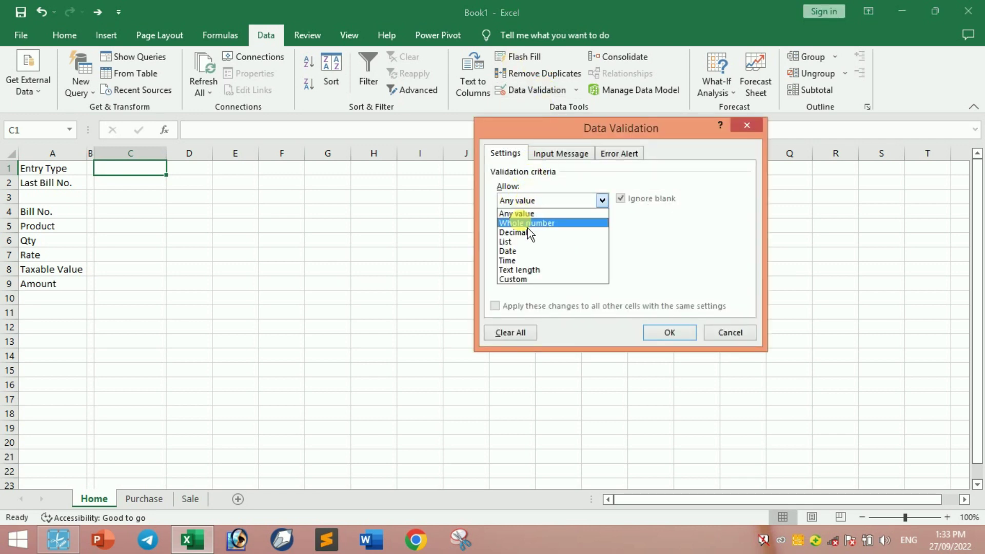
left_click(521, 244)
left_click(520, 261)
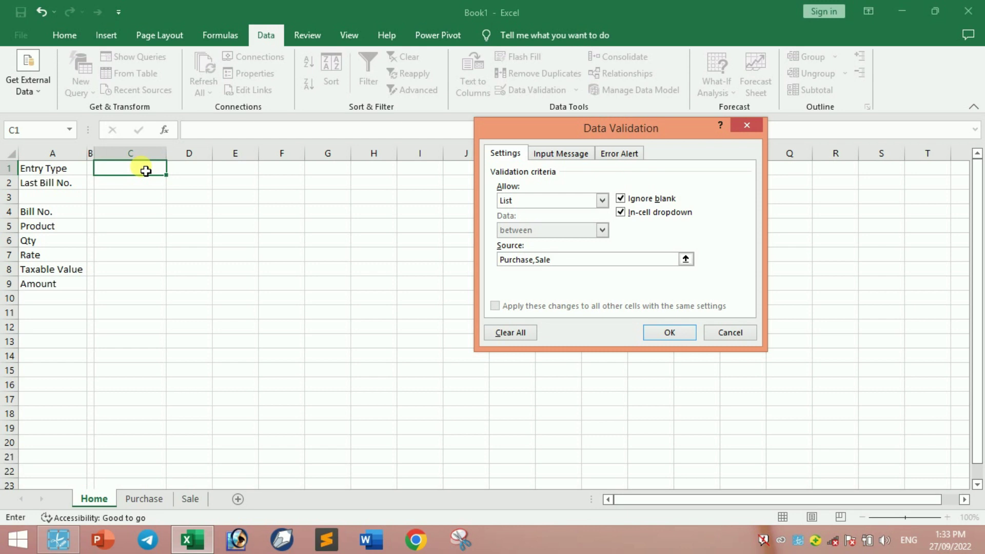
left_click(675, 334)
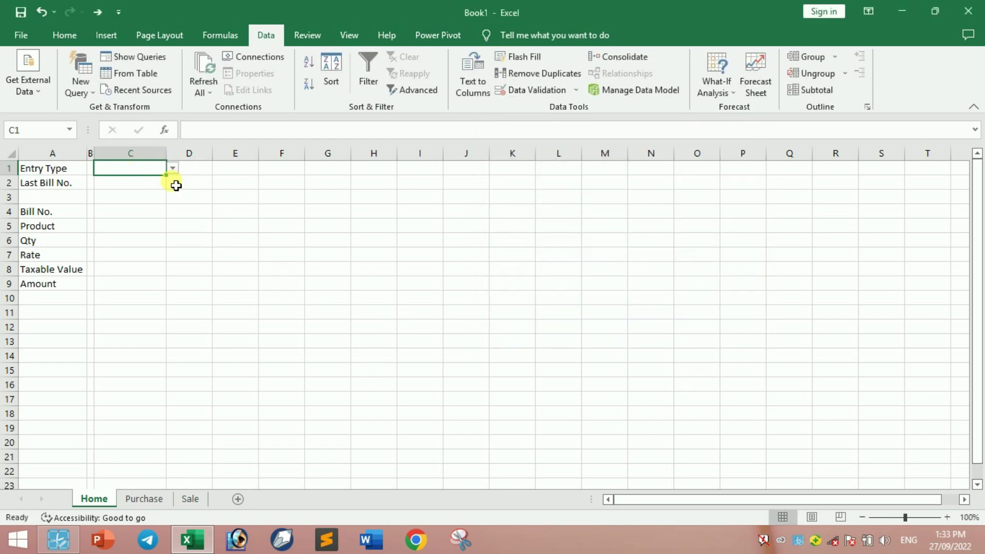
Check the options offered by the Entry Type drop-down in C1 without choosing one
left_click(173, 168)
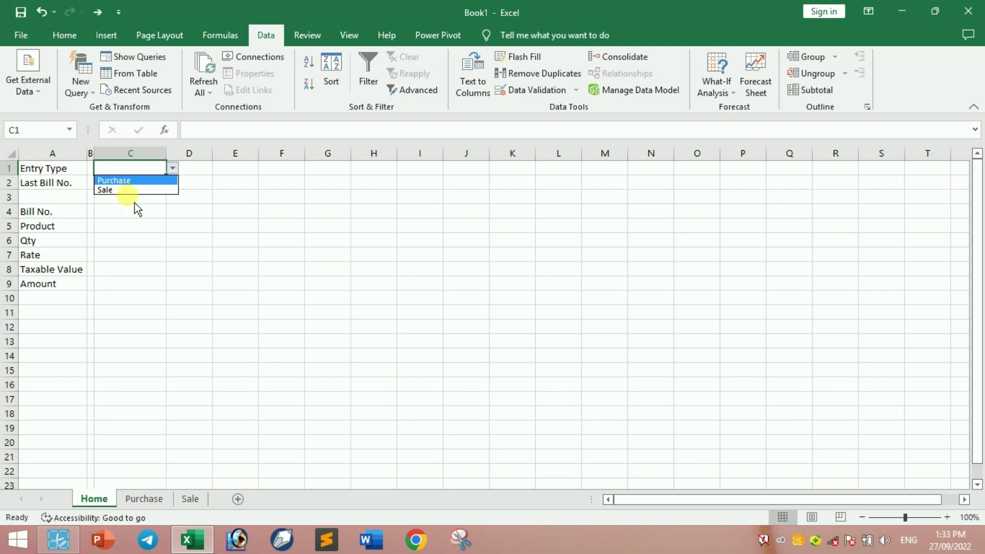
key("Escape")
left_click(126, 213)
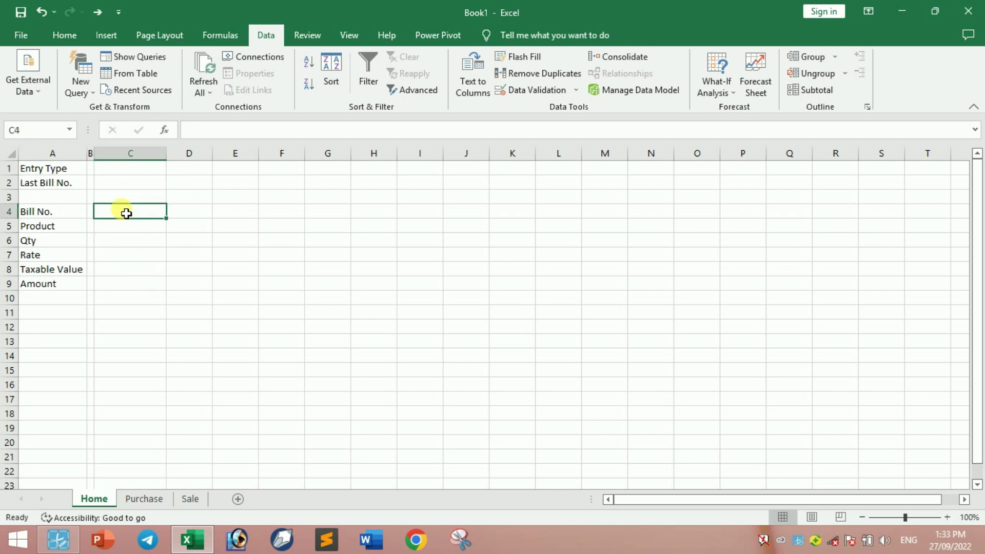
Apply all borders to the form range A1:C9
left_click(58, 169)
left_click_drag(109, 195, 152, 288)
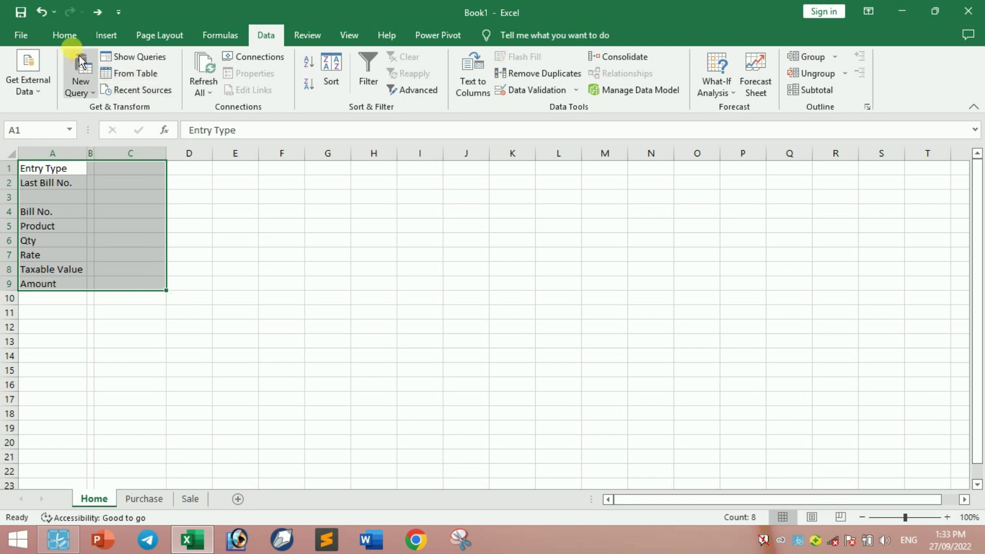
left_click(65, 35)
left_click(163, 85)
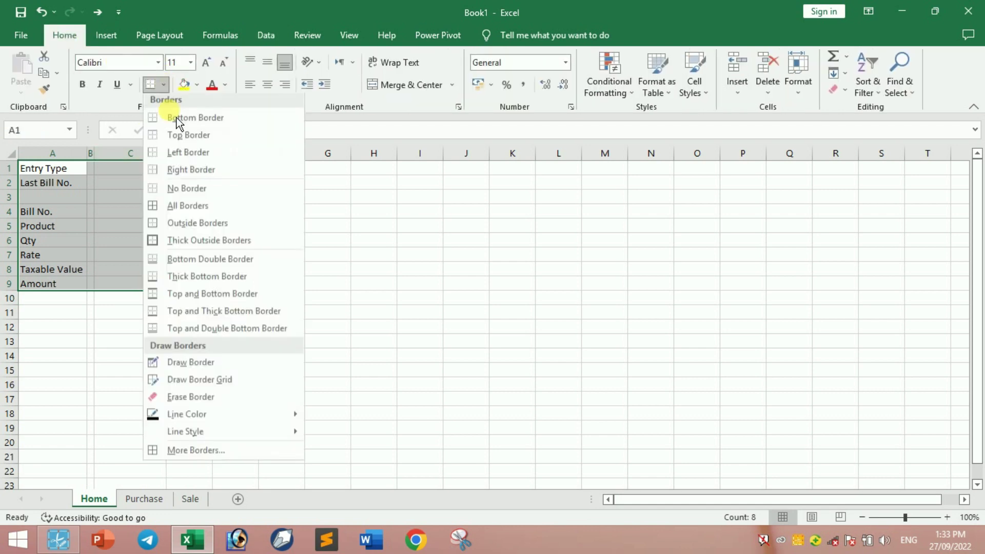
left_click(189, 214)
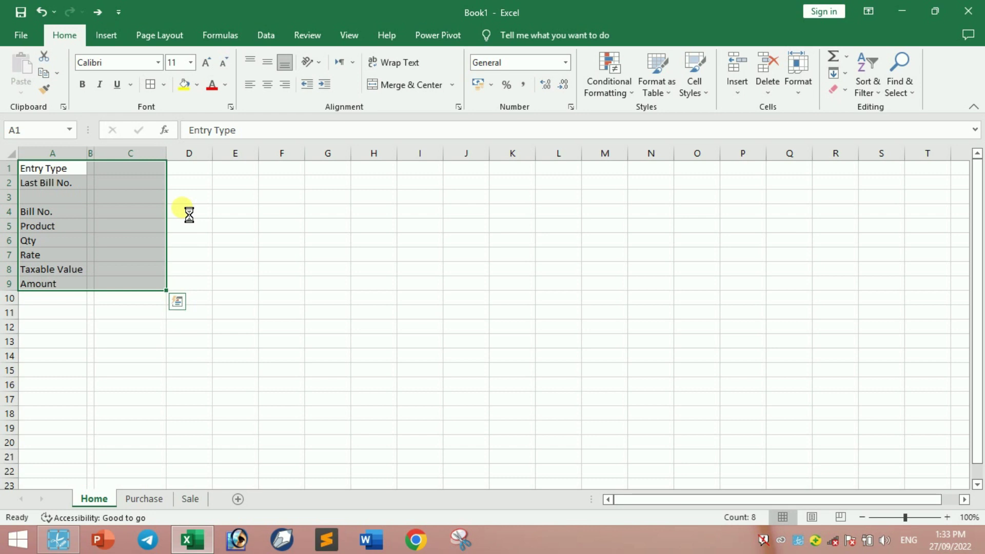
left_click(115, 238)
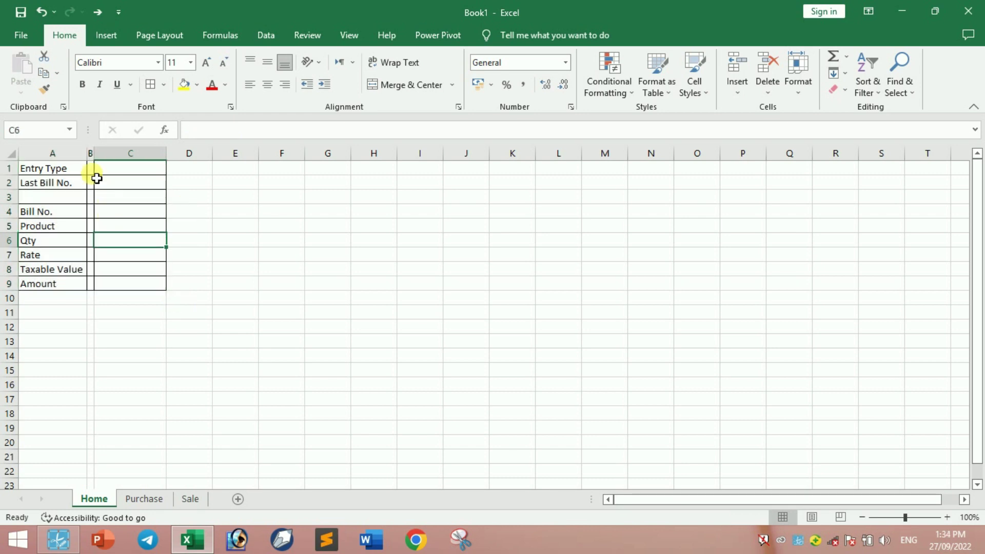
Merge and center the spacer cells B1:B9 into a single cell
left_click_drag(91, 167, 97, 284)
left_click(169, 85)
left_click(172, 91)
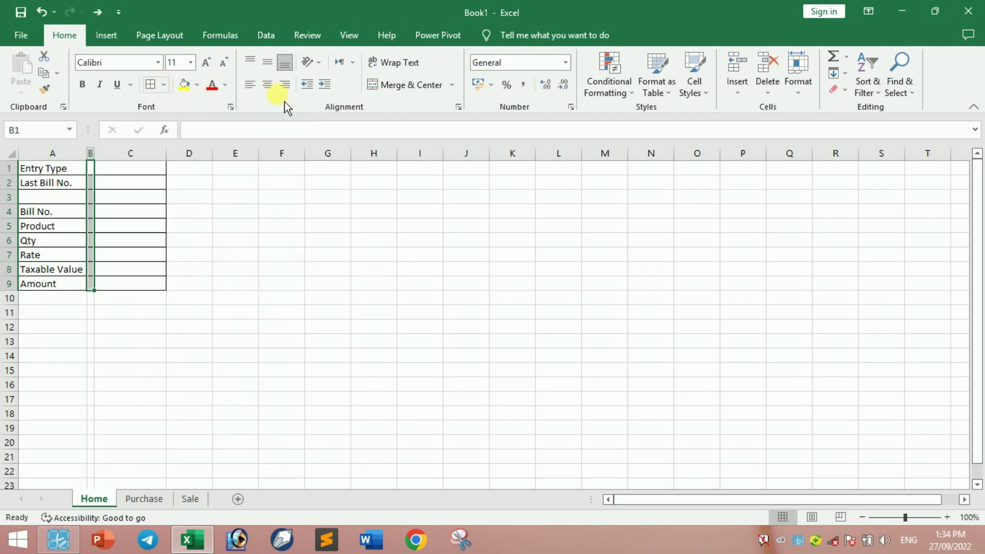
left_click(405, 87)
left_click(133, 212)
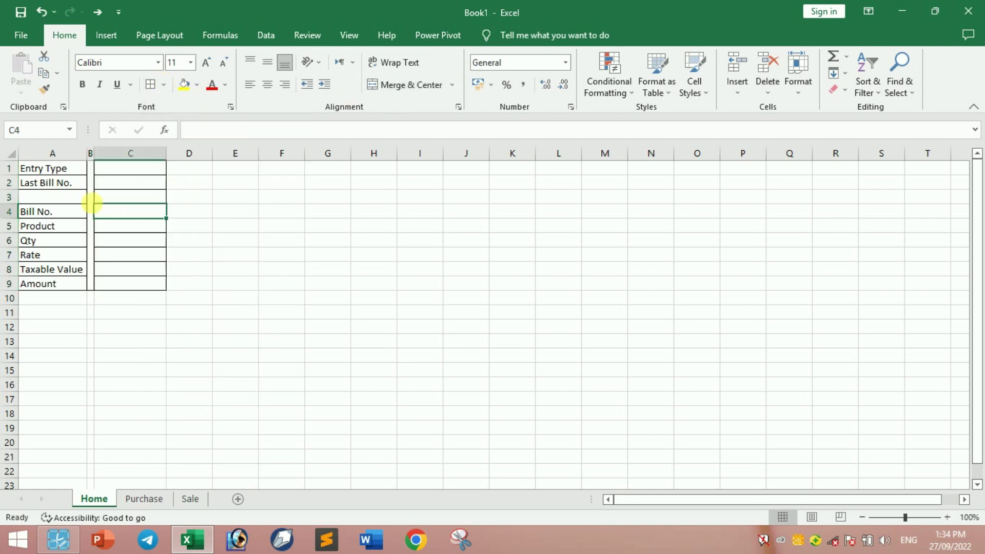
Reduce the height of blank row 3 to a thin divider and fill cells A3 and C3 with yellow
left_click_drag(9, 204, 9, 197)
left_click(73, 194)
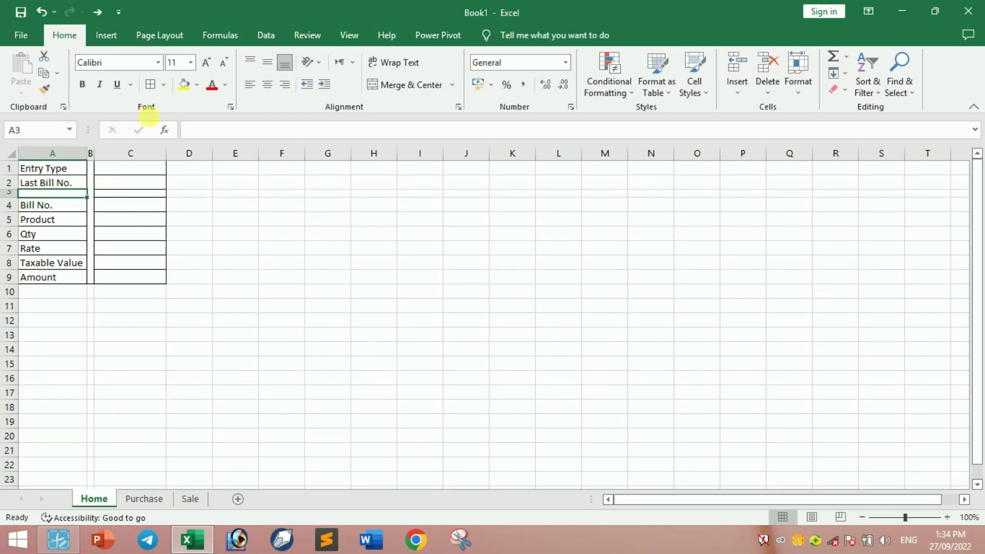
left_click(190, 92)
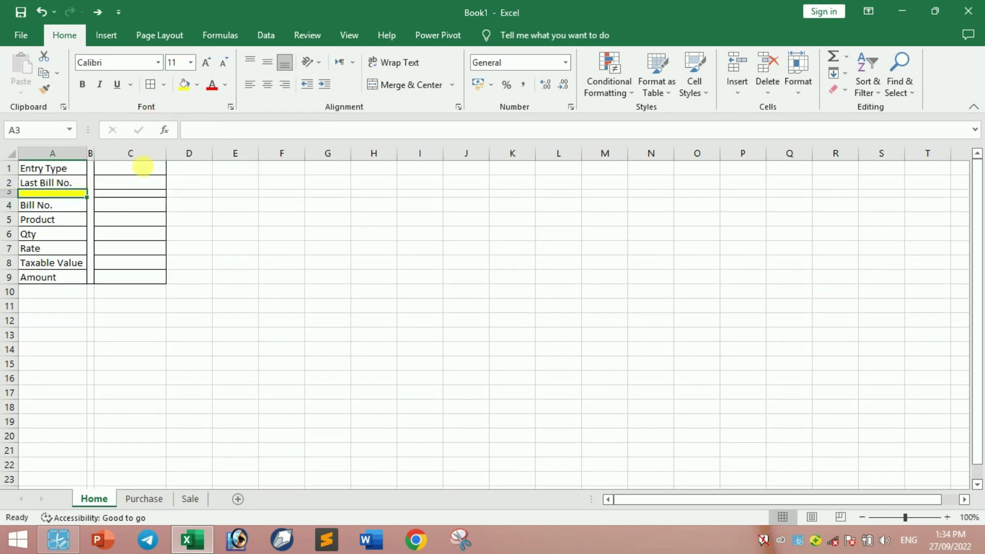
left_click(135, 194)
left_click(186, 92)
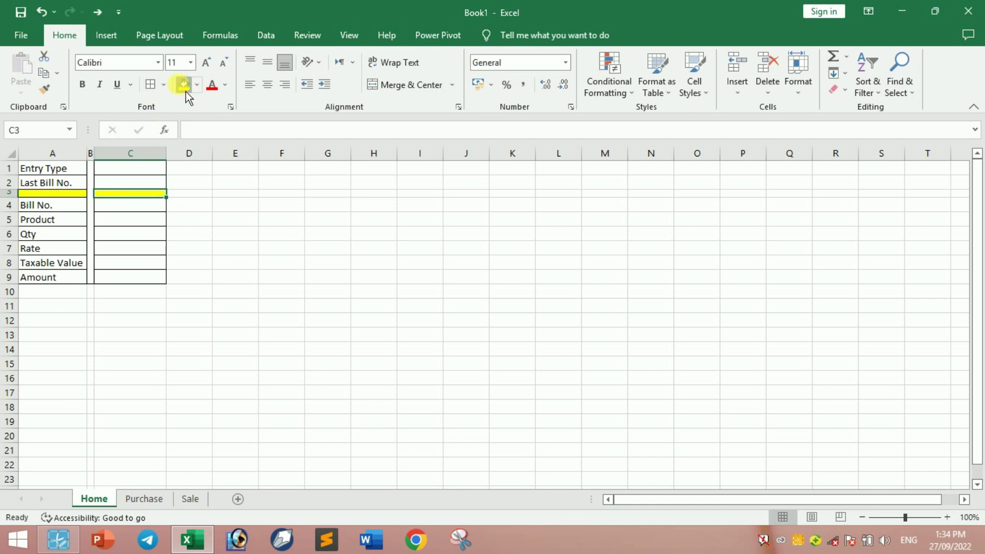
Fill the merged spacer cell in column B with black
left_click(92, 184)
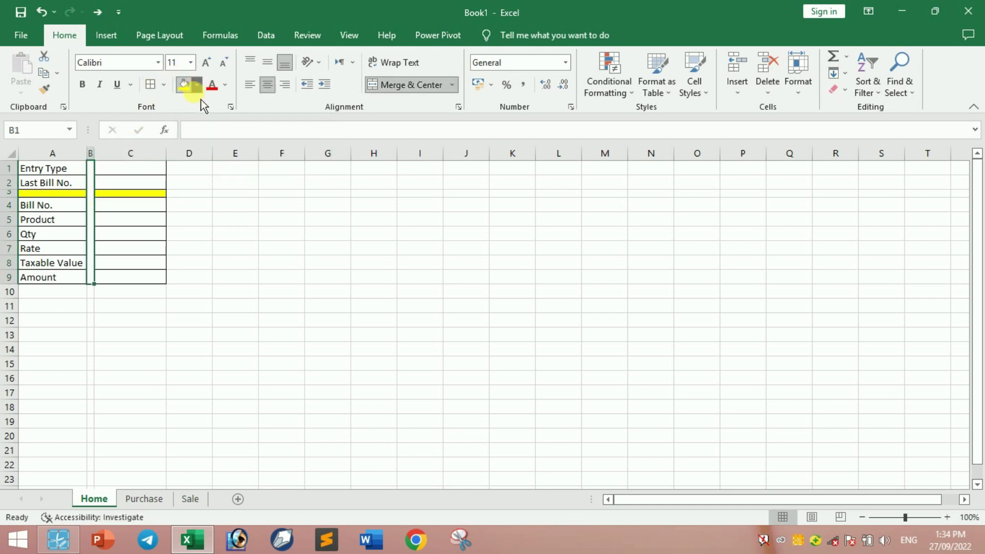
left_click(197, 86)
left_click(201, 121)
left_click(204, 287)
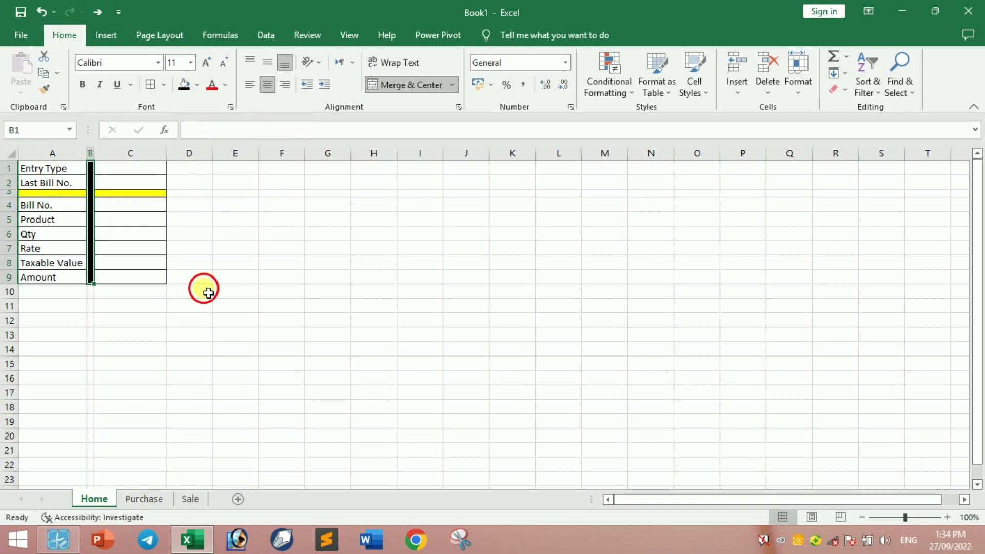
Zoom the Home sheet to the selected range A1:G9
left_click_drag(80, 167, 132, 250)
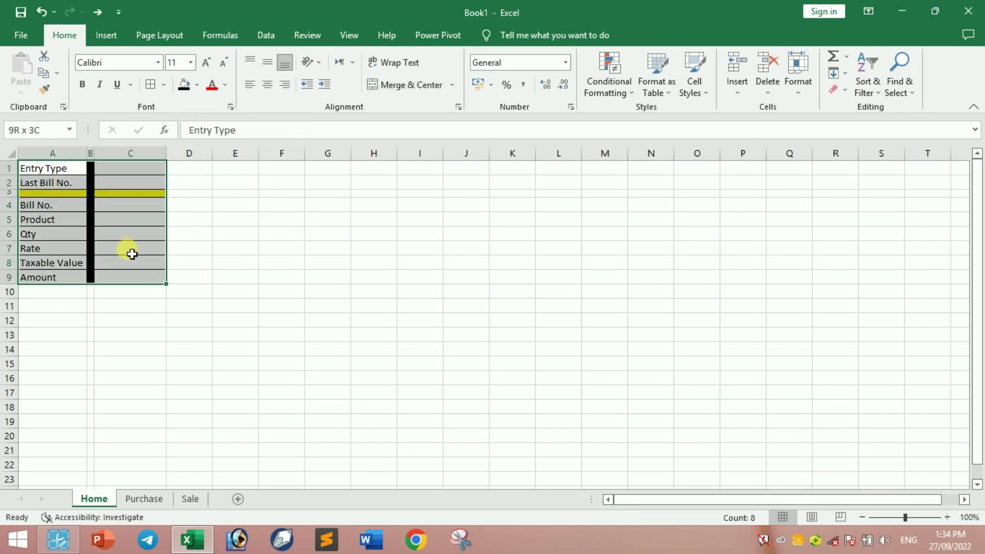
left_click_drag(78, 167, 326, 277)
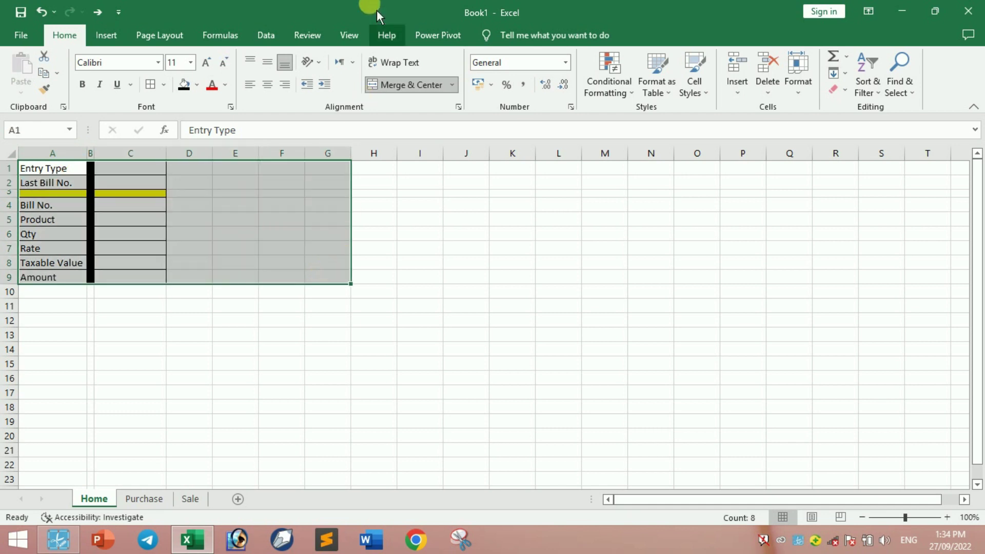
left_click(364, 37)
left_click(370, 72)
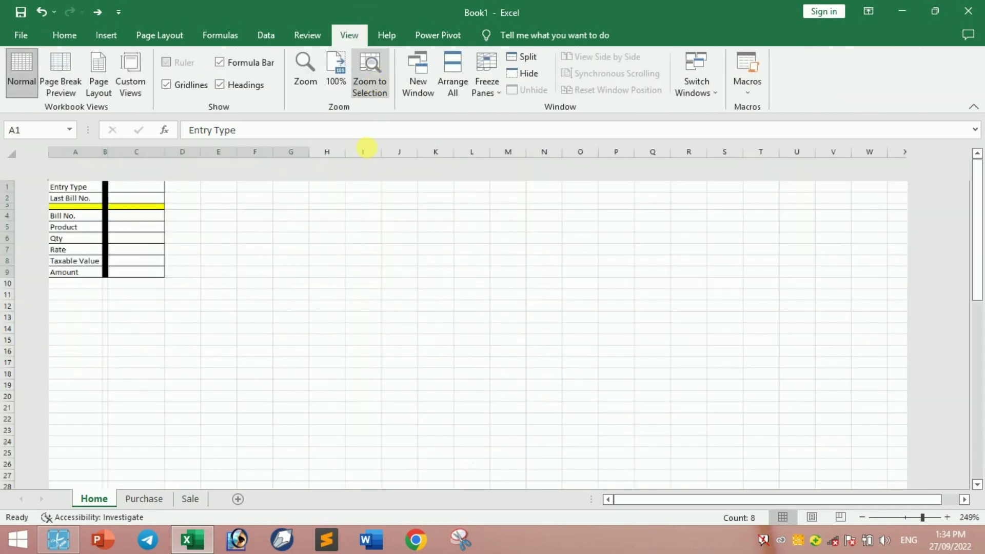
left_click(458, 352)
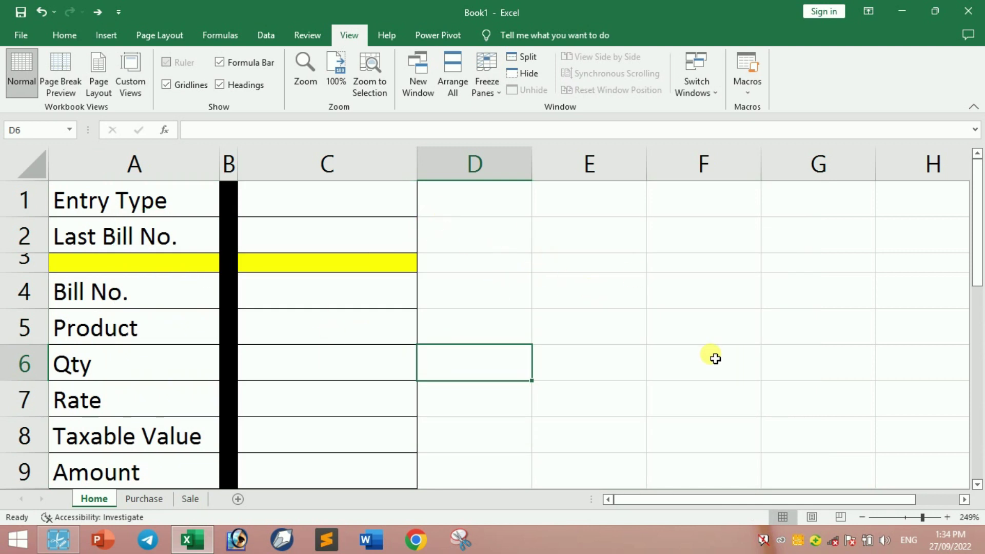
Hide the gridlines on the Home sheet
left_click(166, 45)
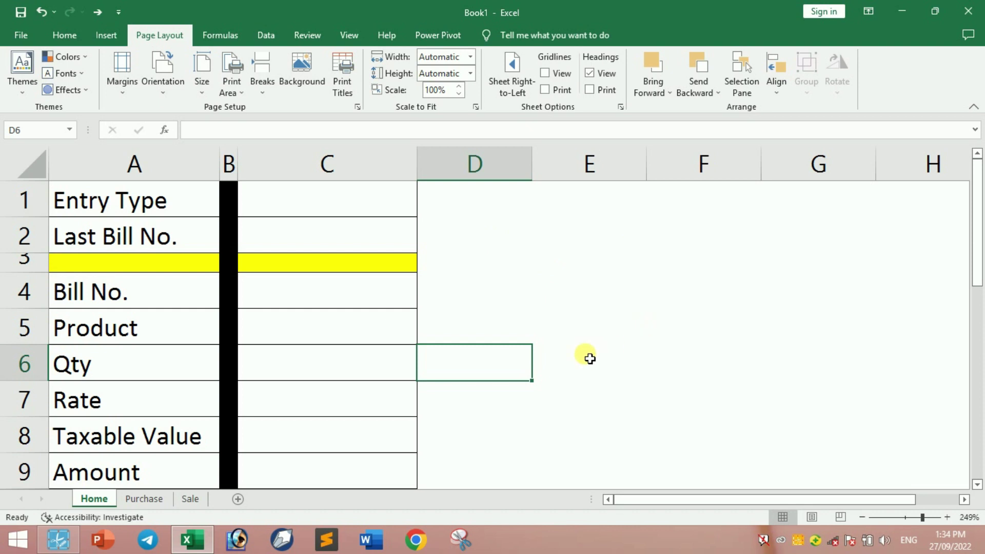
left_click(474, 283)
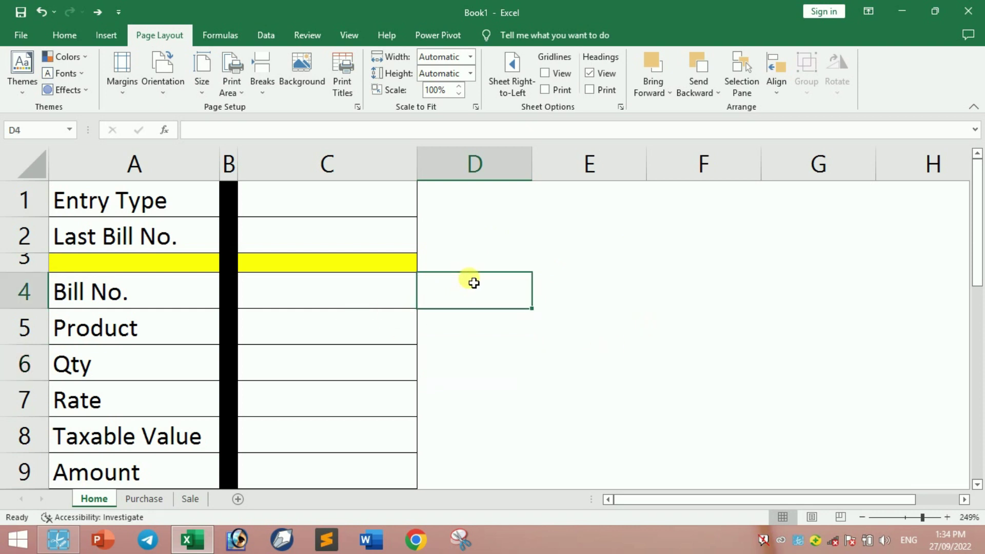
left_click(510, 259)
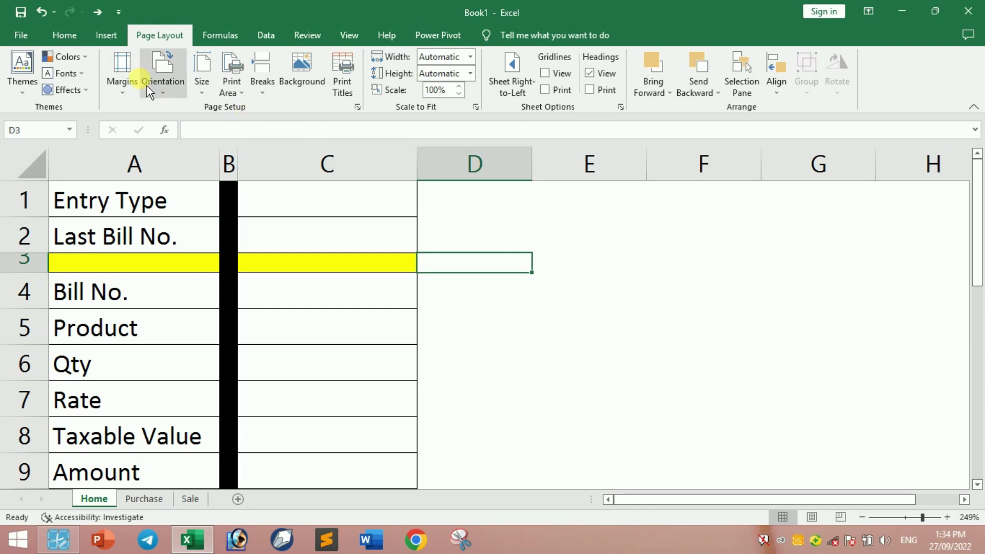
Draw a rounded rectangle about 0.16" high and 0.86" wide over D1:E2 and label it Purchase
left_click(106, 35)
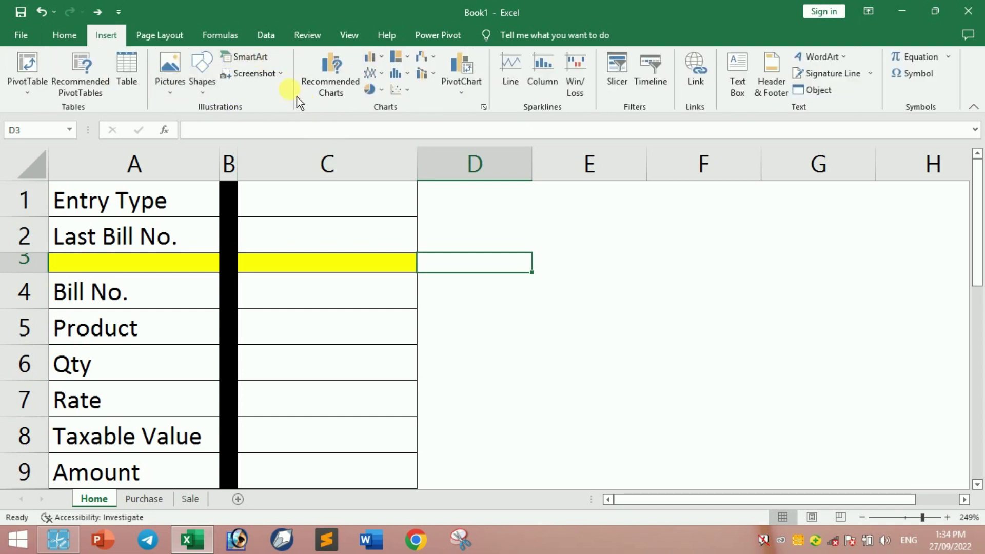
left_click(202, 92)
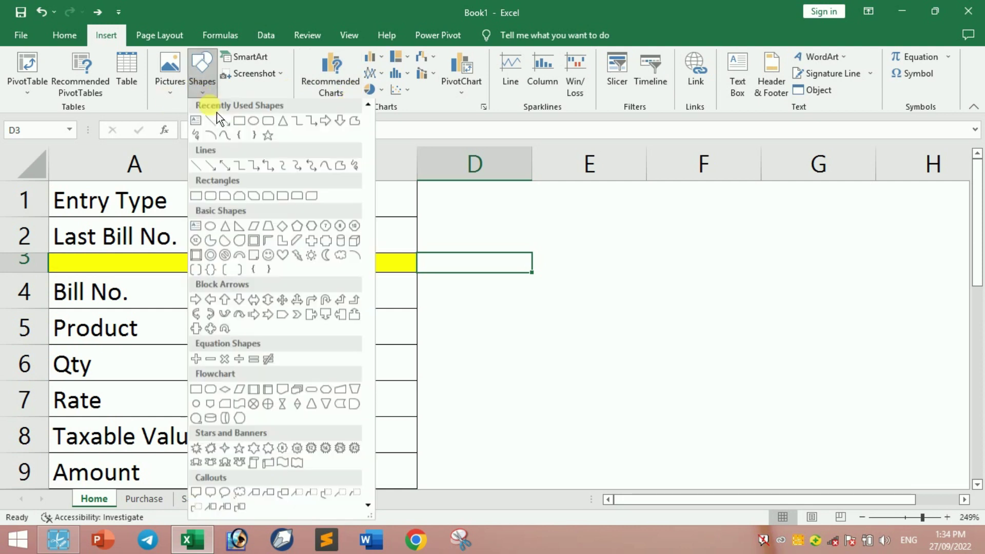
left_click(268, 122)
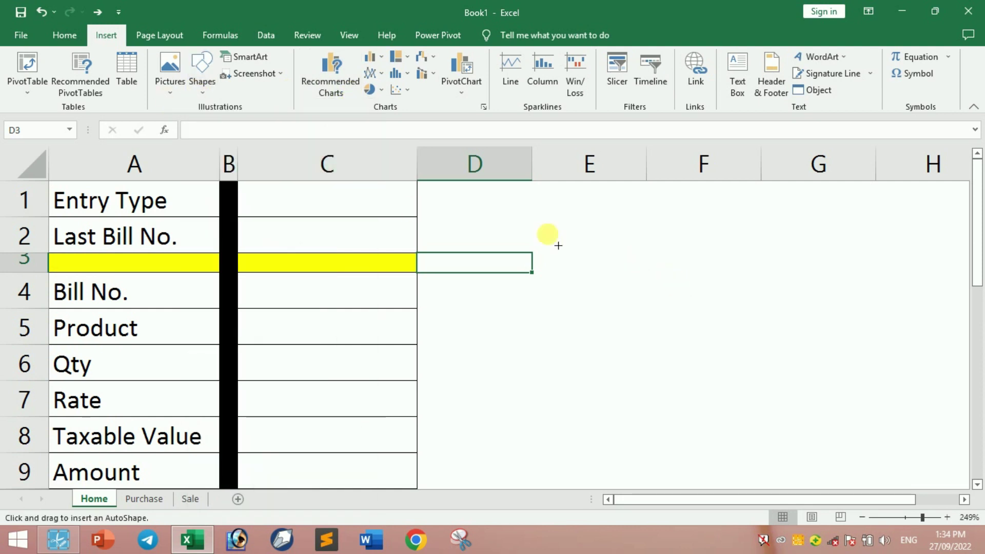
left_click_drag(450, 195, 598, 222)
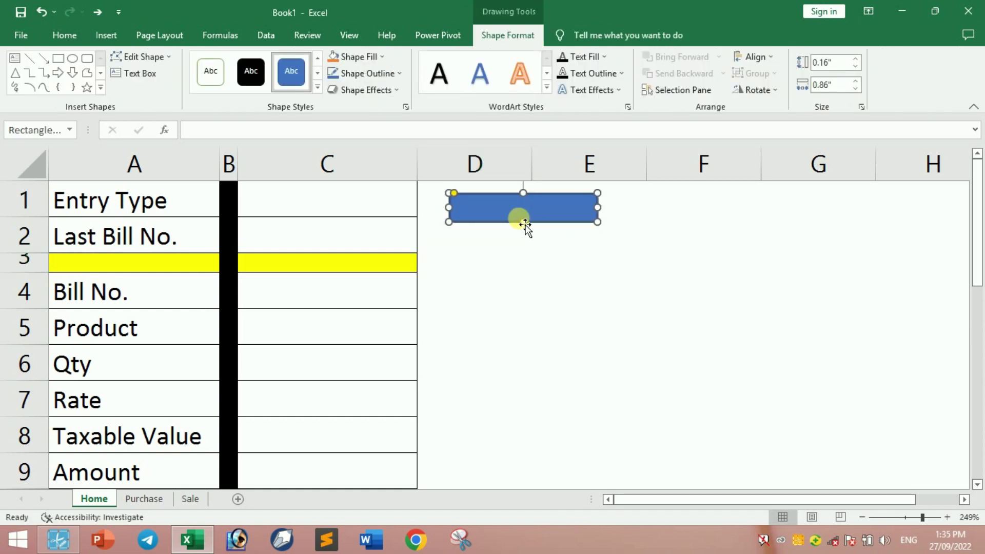
type("Purchase")
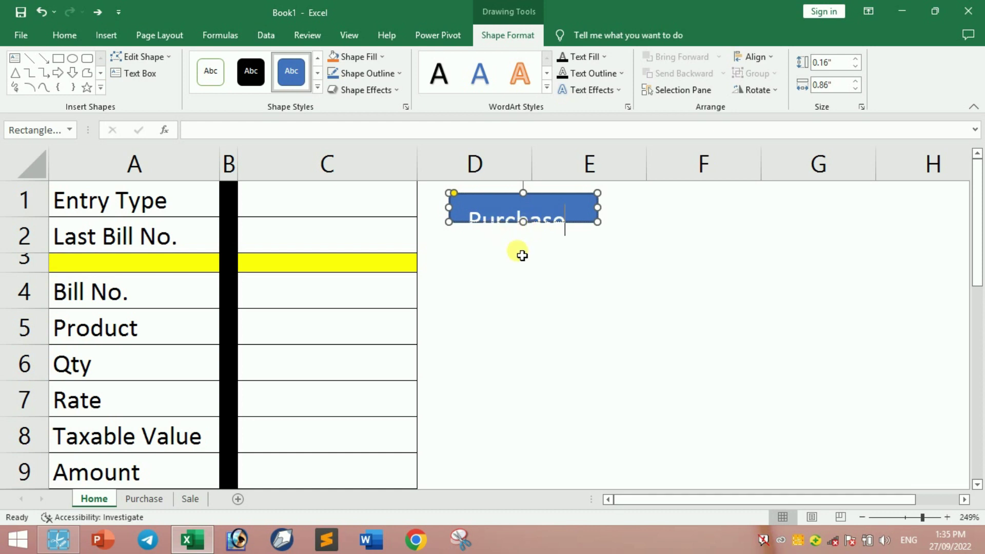
left_click(540, 281)
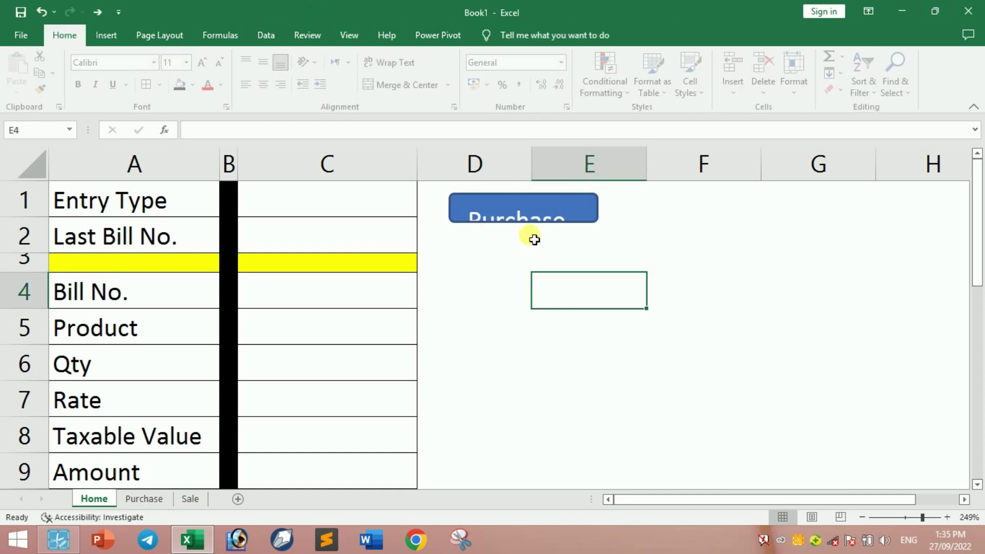
Duplicate the Purchase shape directly below the original and change the copy's text to Sale
left_click_drag(584, 227, 578, 265)
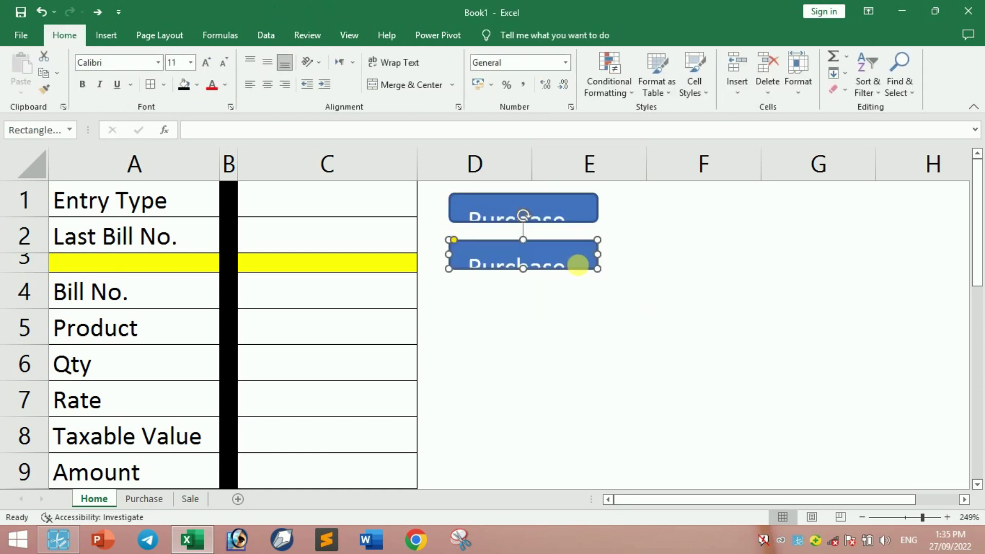
left_click(562, 271)
key("ctrl+a")
key("BackSpace")
type("S")
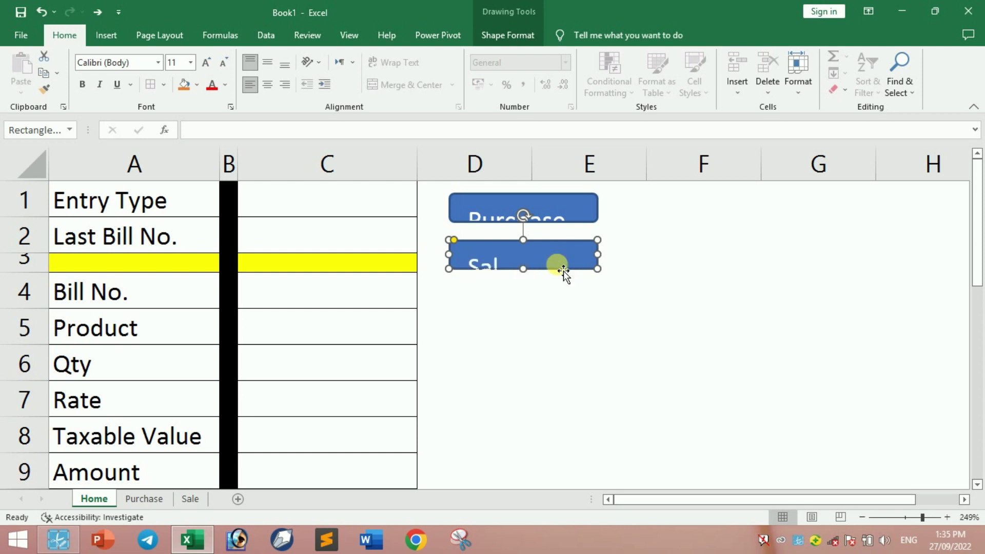
left_click(554, 285)
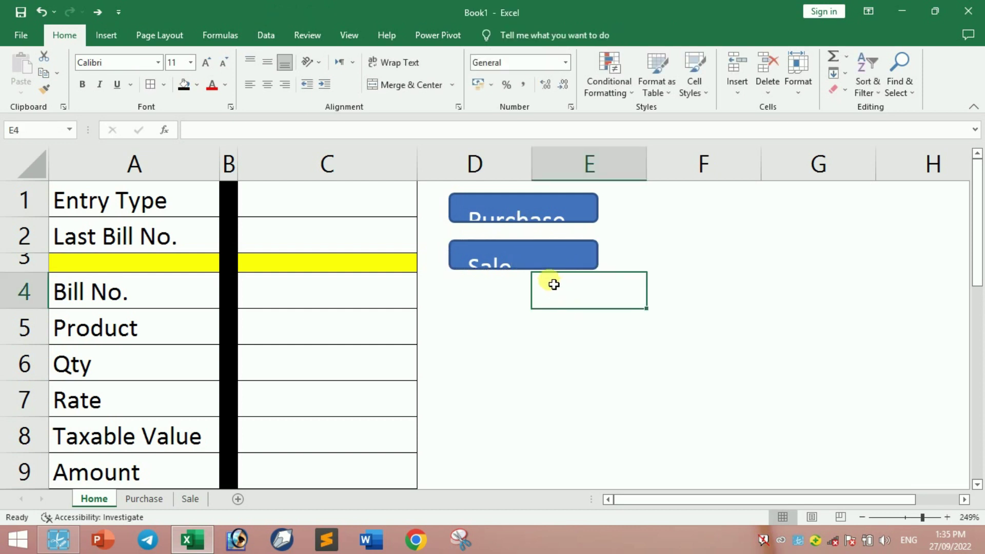
Set the text of both the Purchase and Sale shapes to size 10, aligned to the middle and centered
left_click(532, 266)
left_click(564, 205, "ctrl")
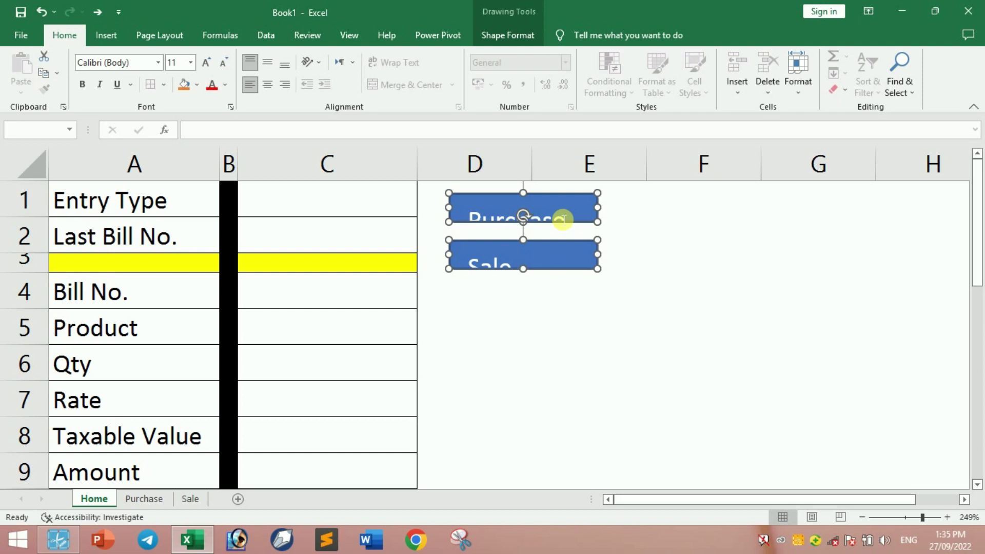
left_click(212, 69)
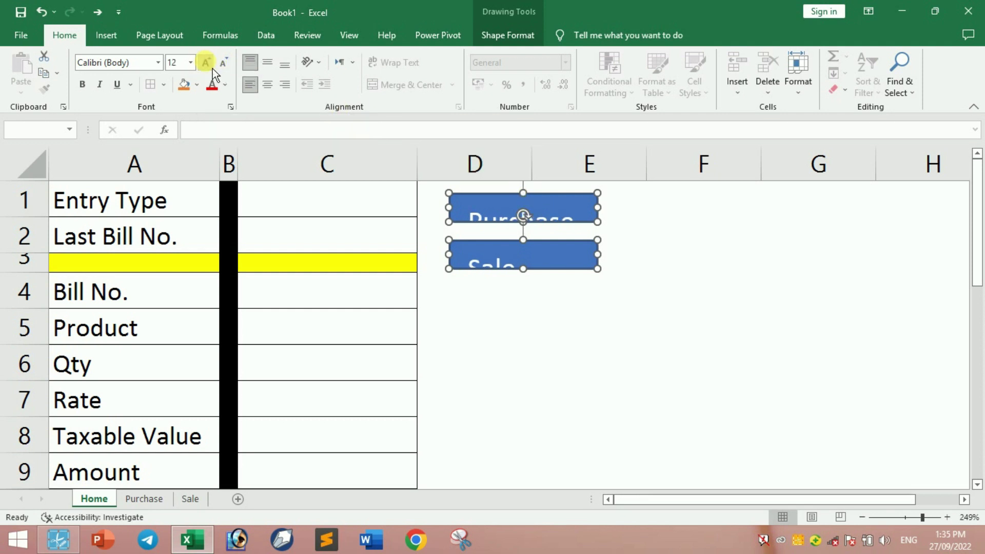
left_click(236, 69)
left_click(235, 69)
left_click(236, 68)
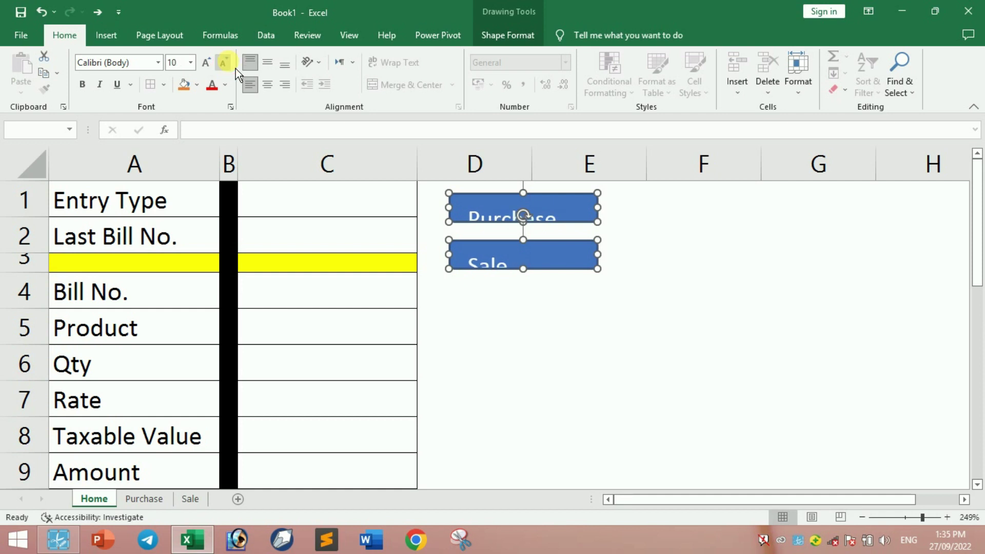
left_click(266, 64)
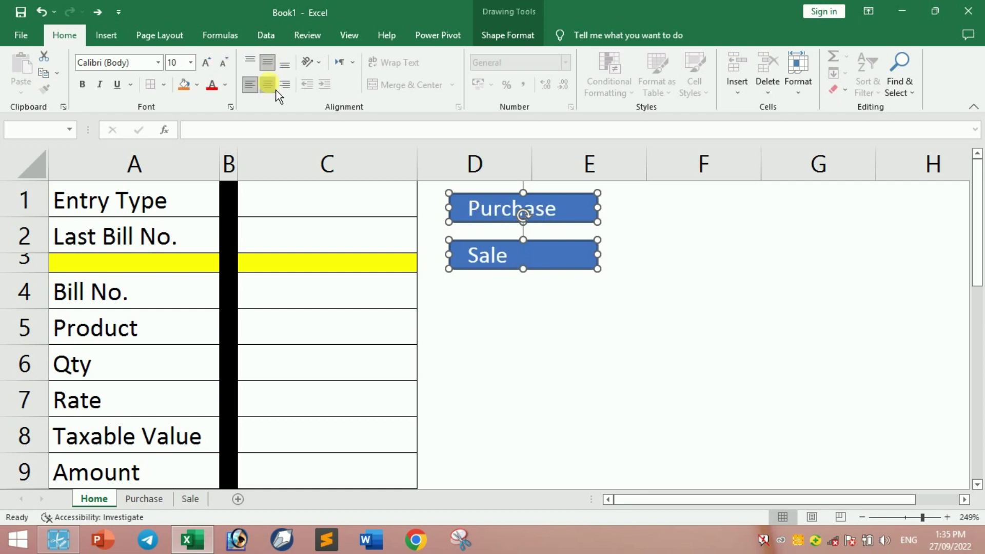
left_click(270, 85)
left_click(582, 324)
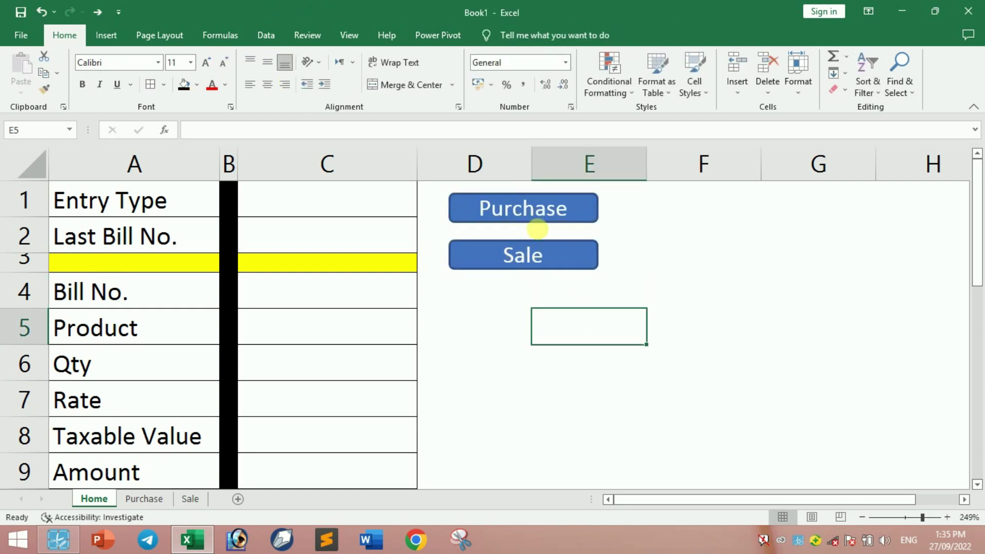
Apply shaded theme styles from the gallery's last theme row: gold to the Purchase shape and black to the Sale shape
left_click(539, 217)
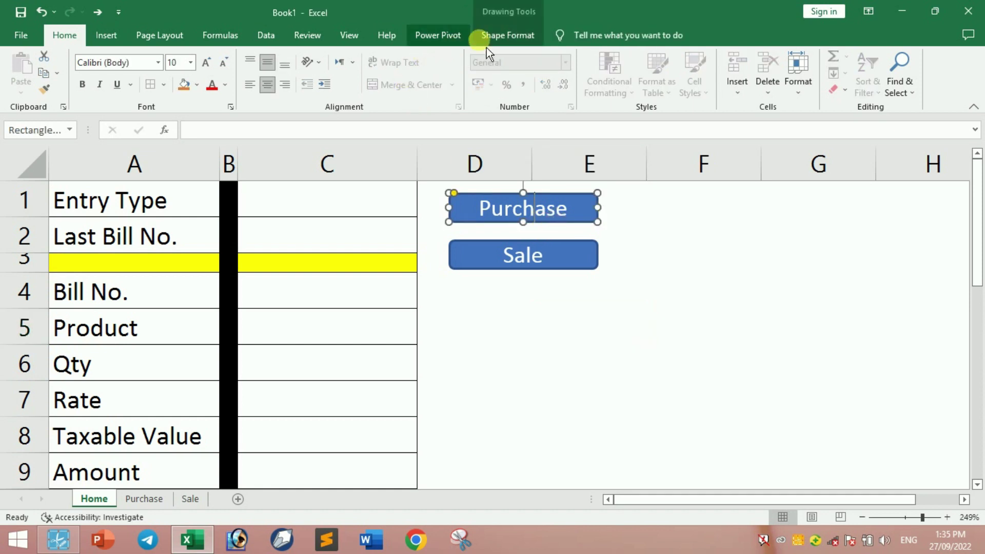
left_click(510, 38)
left_click(318, 87)
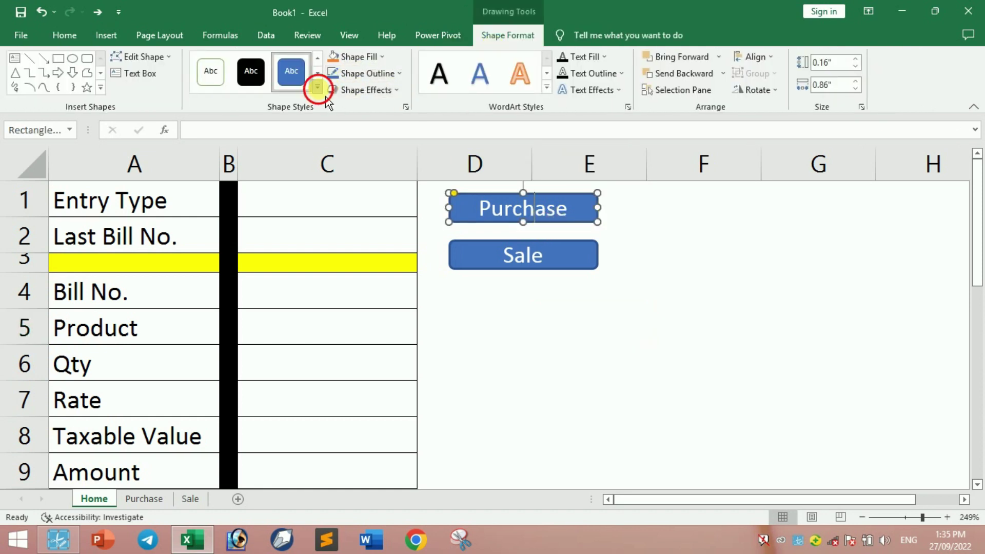
left_click(383, 301)
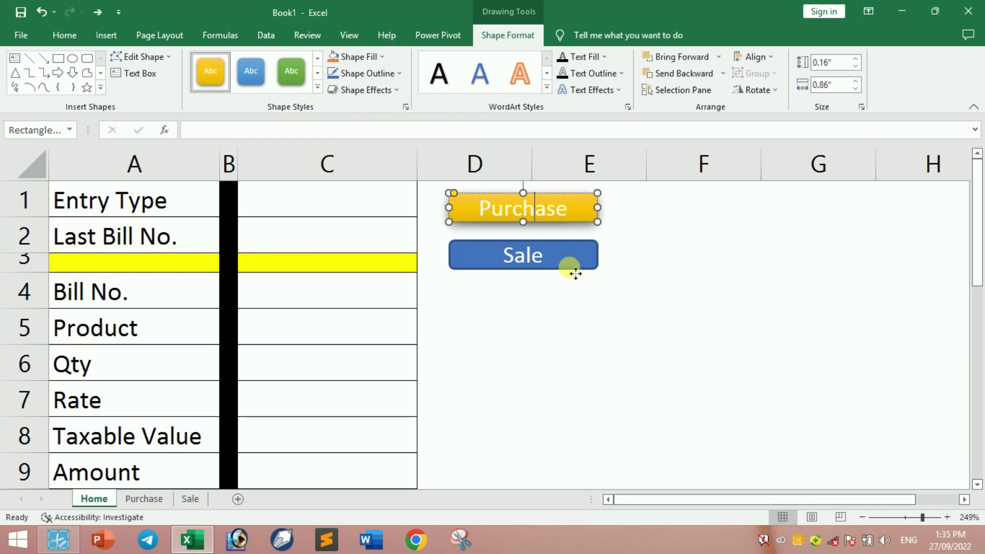
left_click(571, 265)
left_click(318, 88)
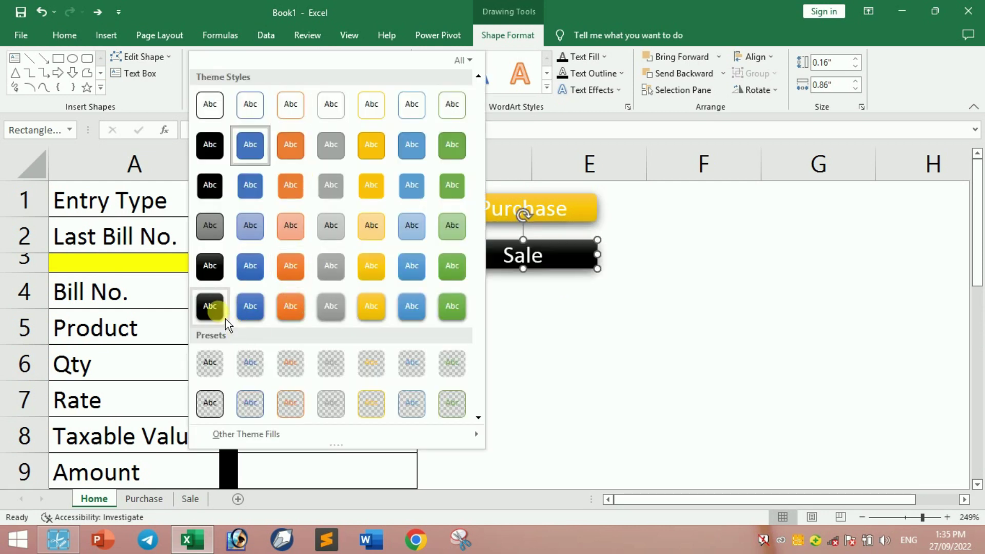
left_click(213, 307)
left_click(578, 334)
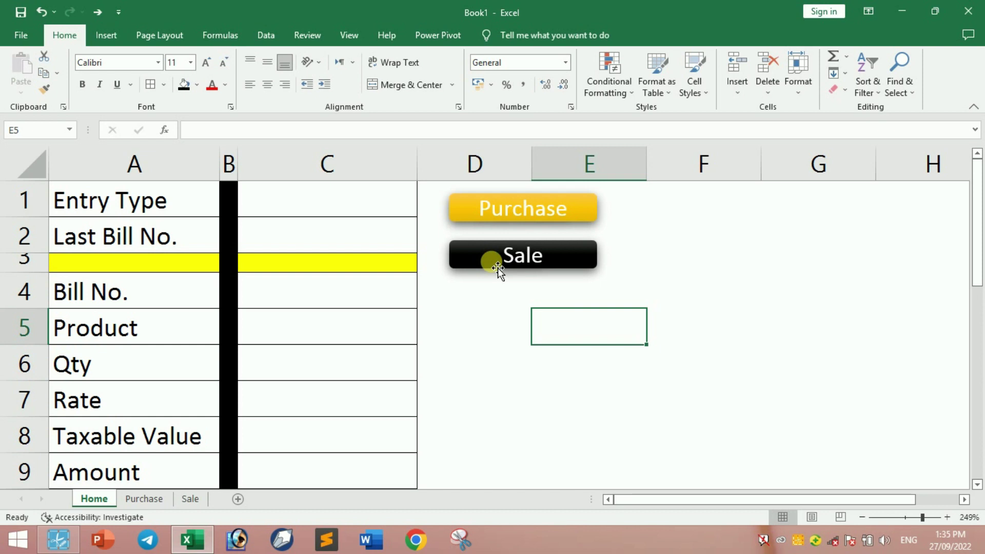
Draw a rounded rectangle about 0.45" high and 0.86" wide below the Sale shape and label it Purchase Sheet
left_click(112, 37)
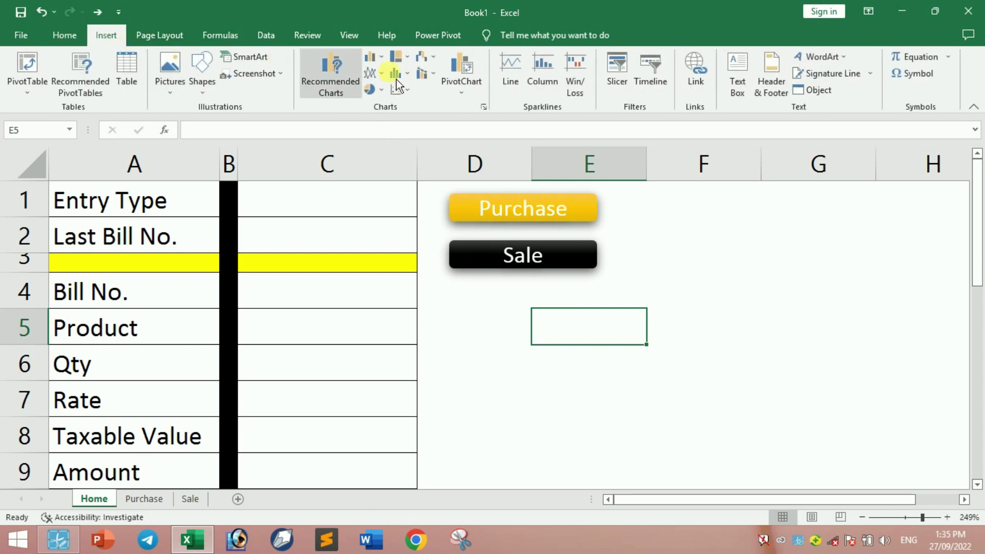
left_click(216, 86)
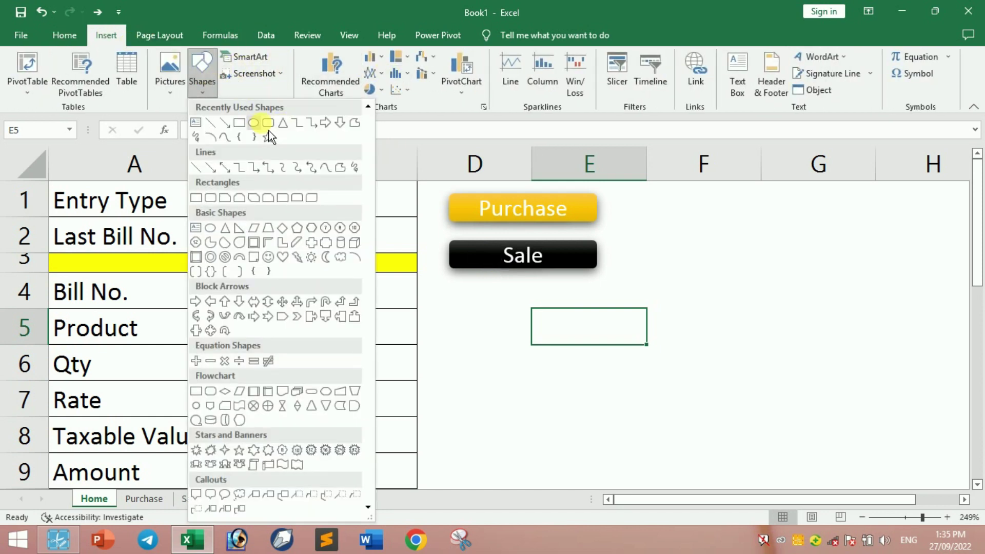
left_click(268, 123)
left_click_drag(452, 291, 600, 368)
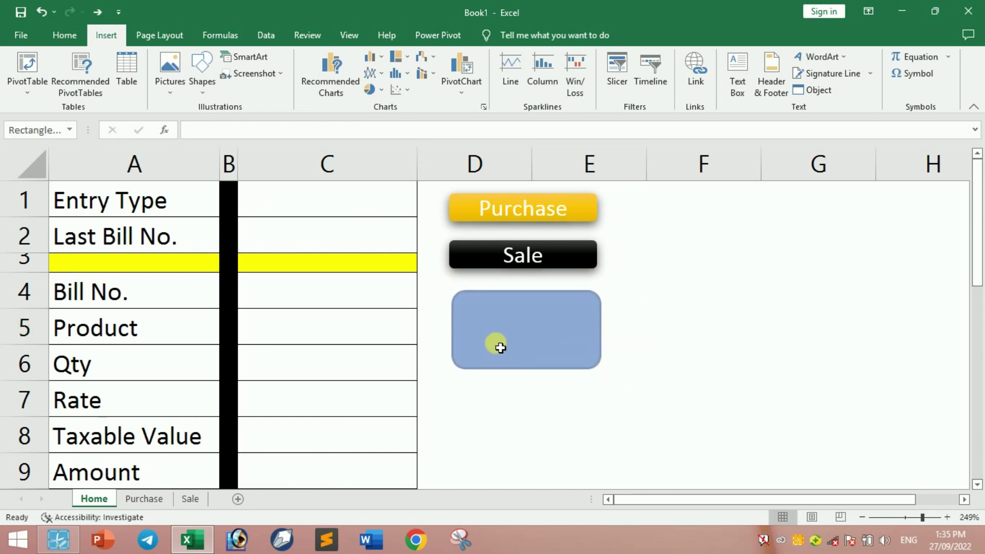
type("Pu")
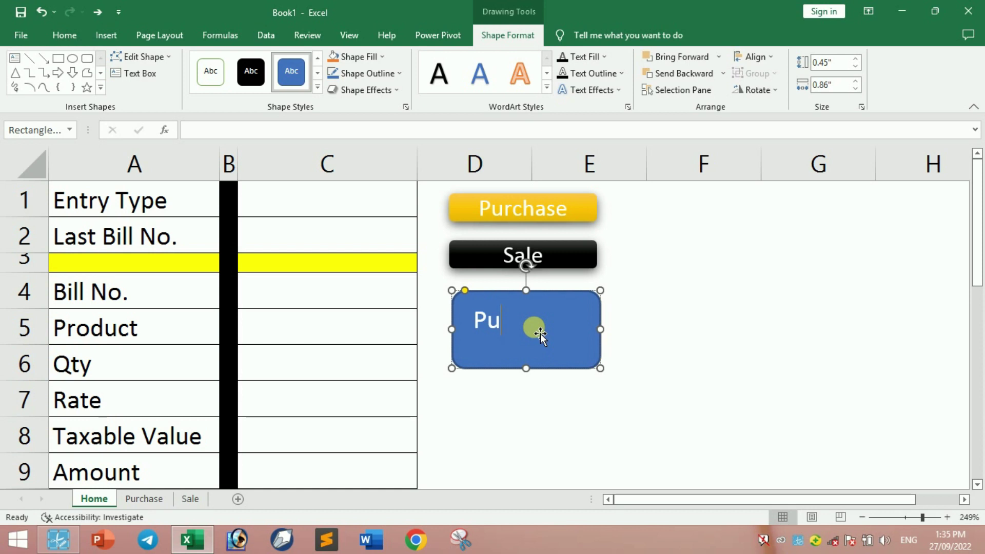
type("rchase Sheet")
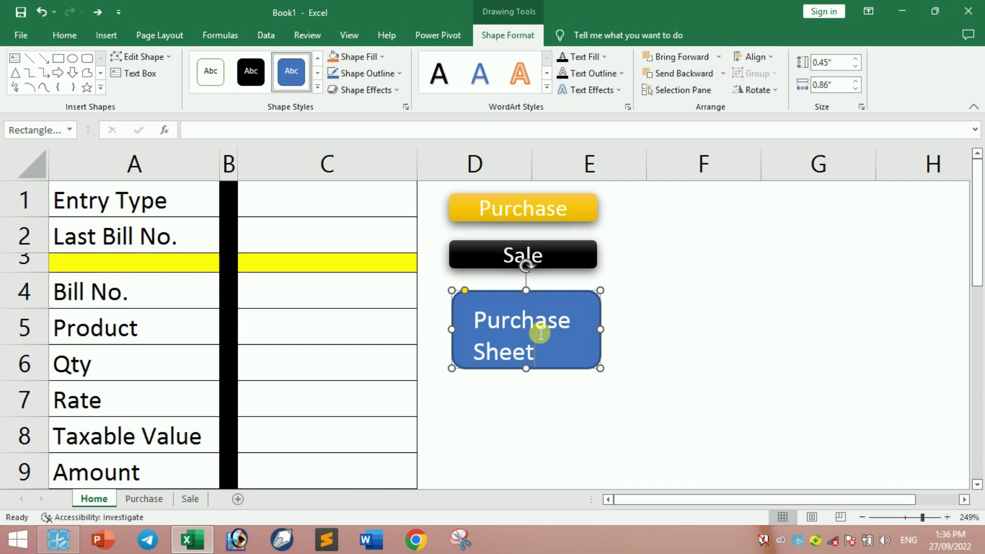
Format the Purchase Sheet shape's text as bold, size 7, aligned to the middle and centered
left_click(623, 342)
left_click(570, 349)
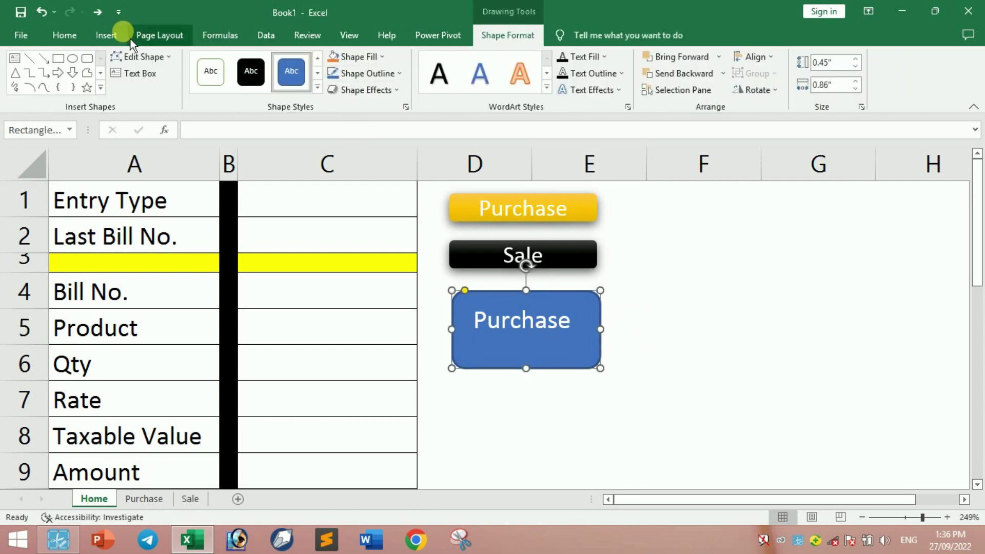
left_click(64, 35)
left_click(226, 65)
left_click(225, 66)
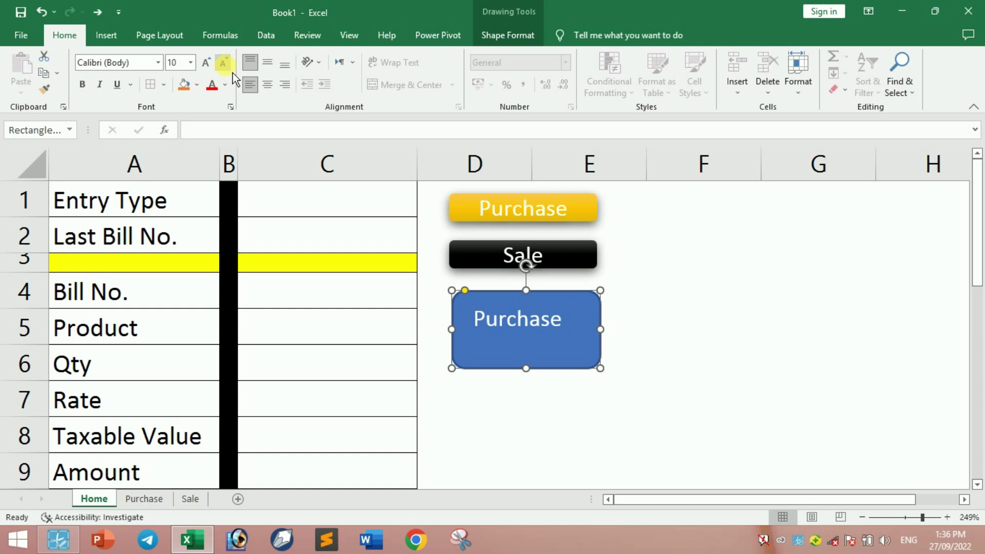
left_click(271, 69)
left_click(272, 86)
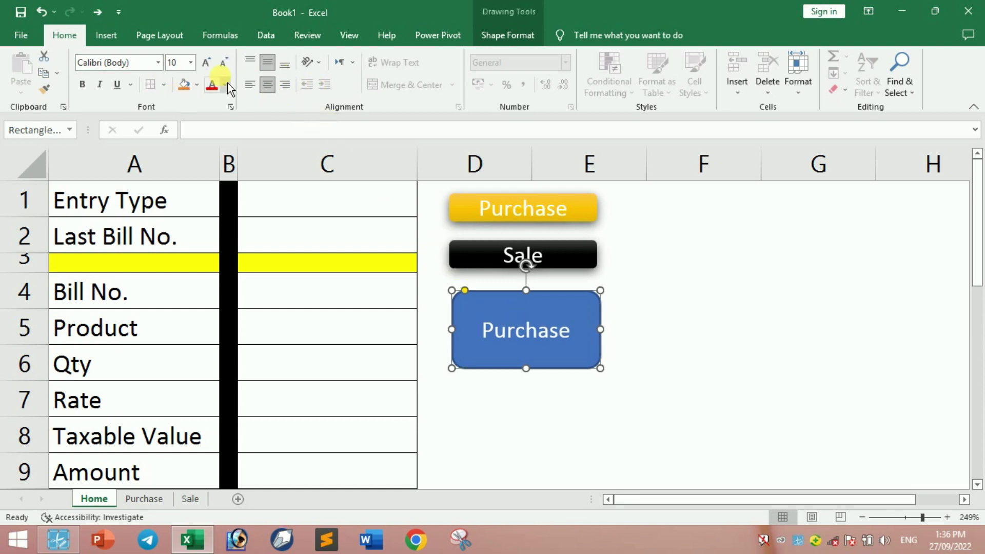
left_click(225, 62)
left_click(225, 62)
left_click(224, 62)
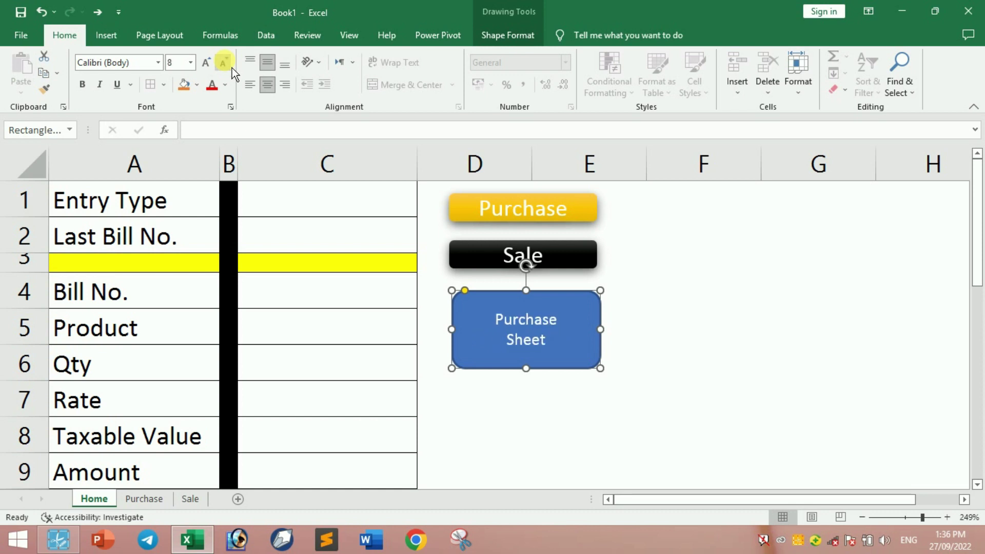
left_click(86, 85)
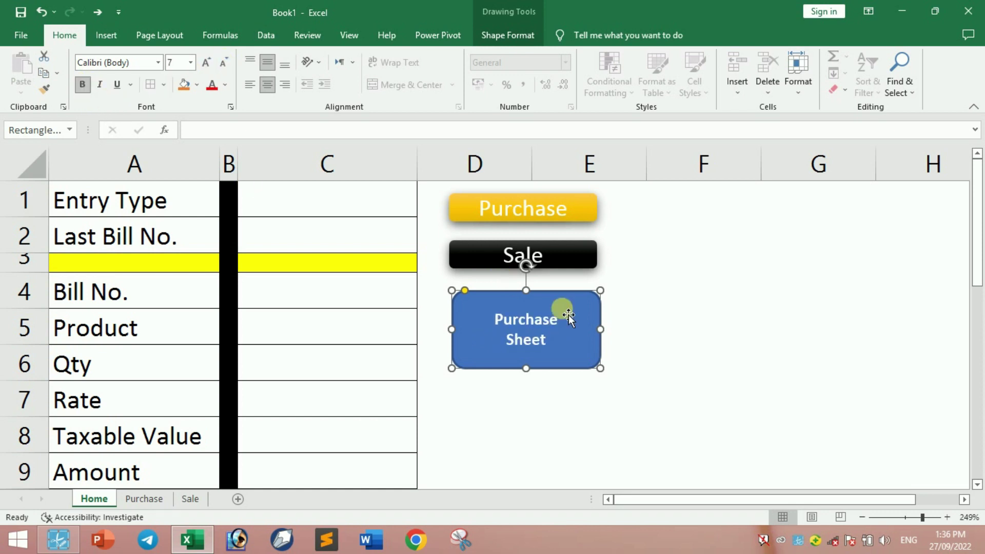
Duplicate the Purchase Sheet shape directly beside the original and change the copy's text to Sale Sheet
left_click_drag(582, 372, 743, 370)
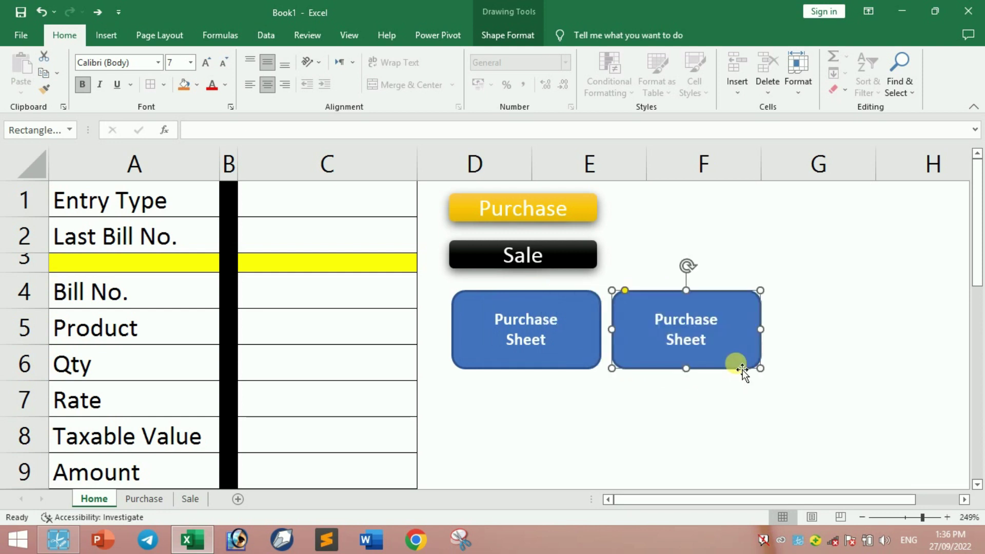
double_click(699, 323)
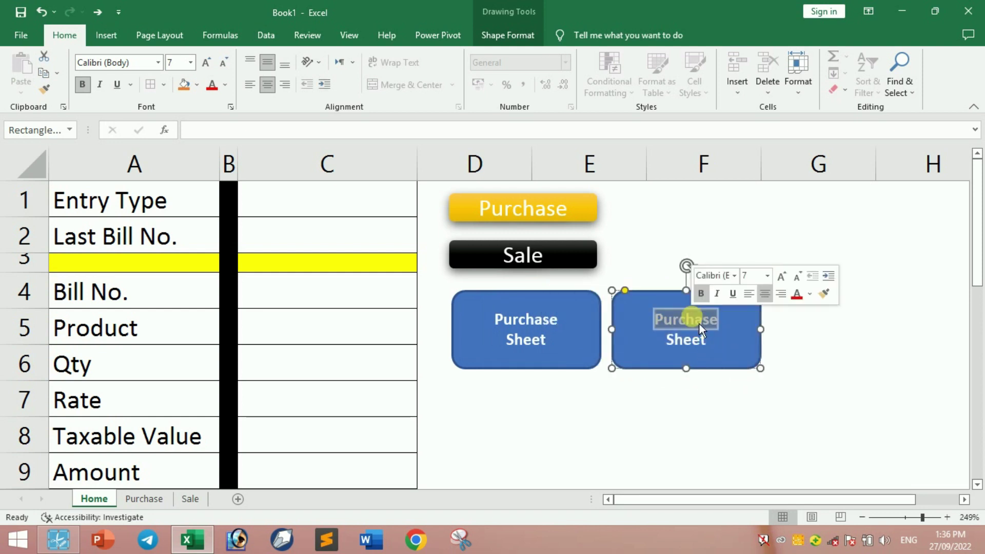
type("Sale")
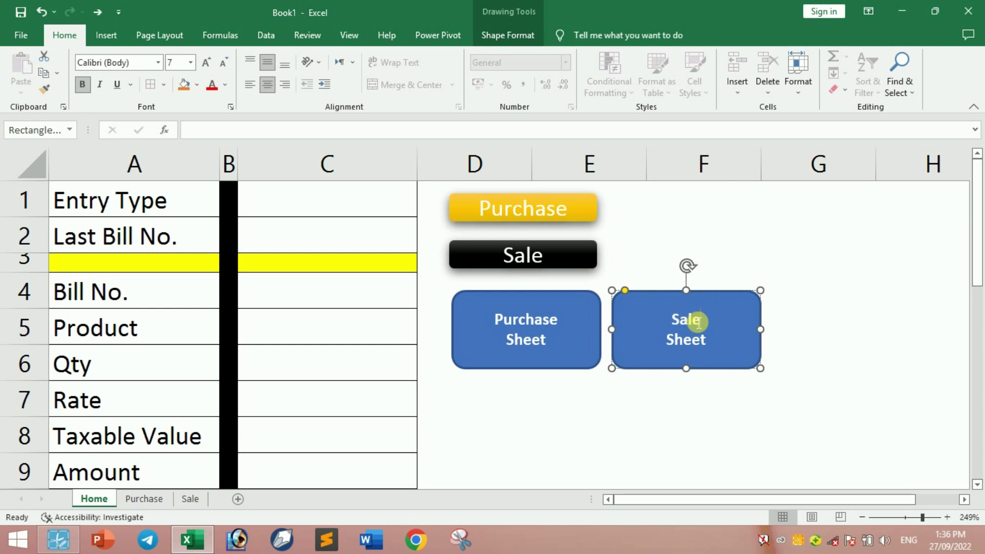
left_click(775, 359)
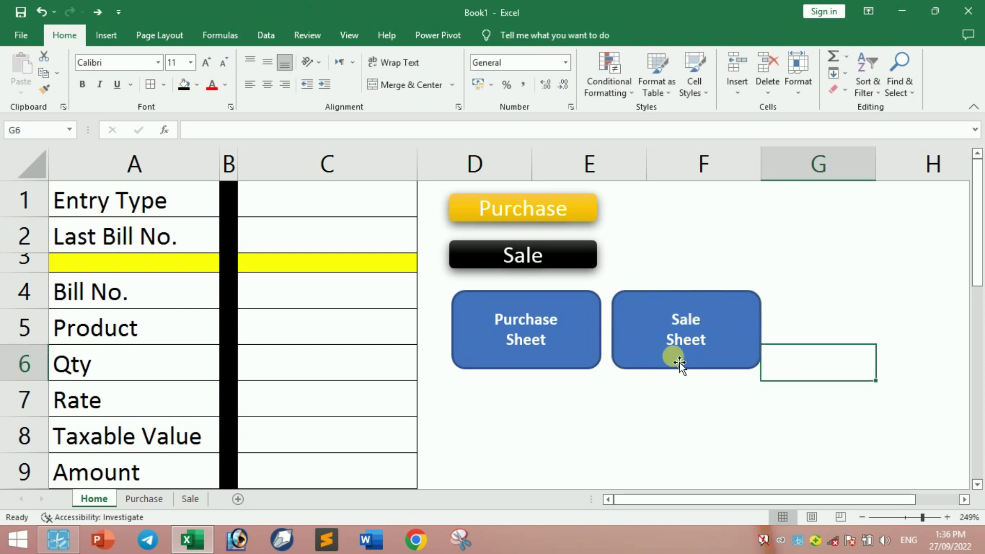
Apply shaded theme styles from the gallery's last theme row: light blue to the Purchase Sheet shape and orange to the Sale Sheet shape
left_click(599, 370)
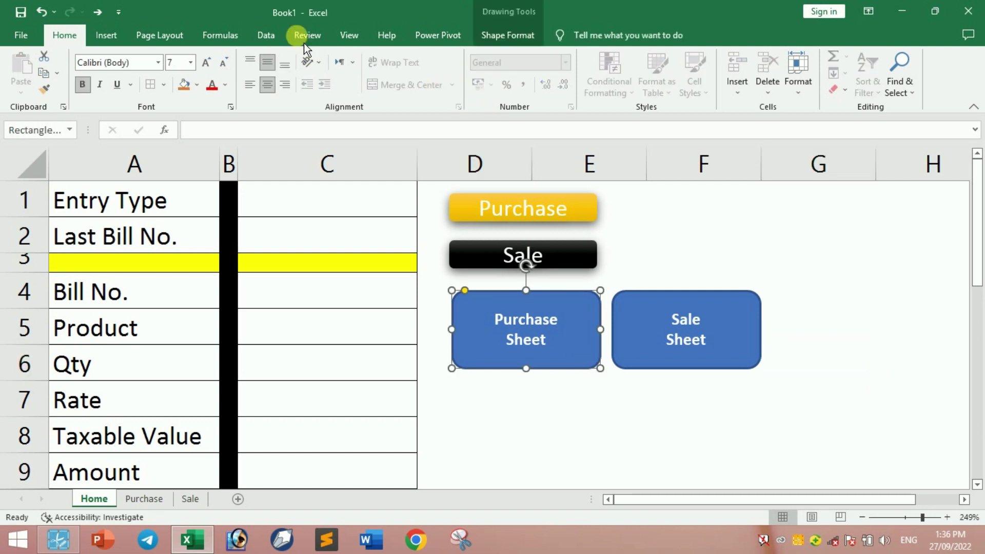
left_click(495, 37)
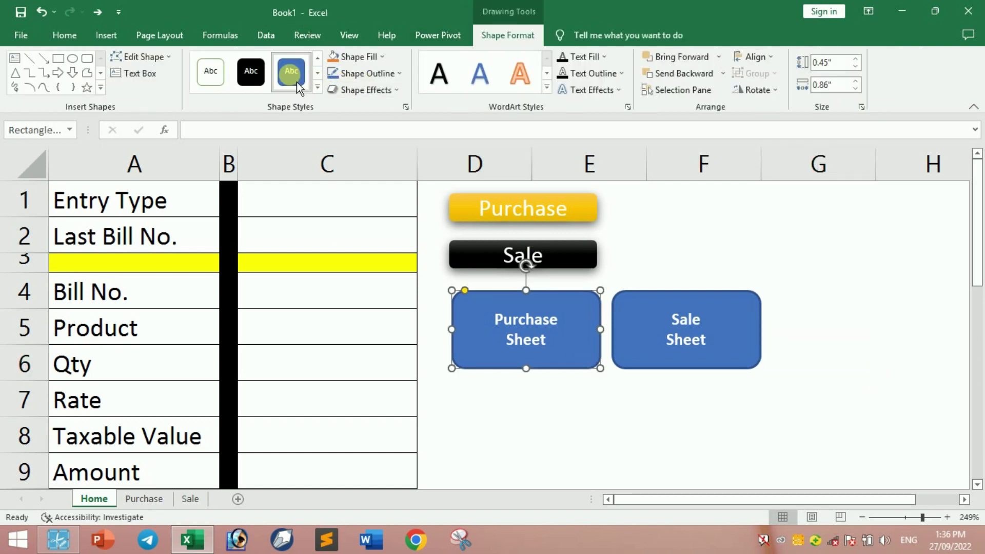
left_click(318, 88)
left_click(420, 294)
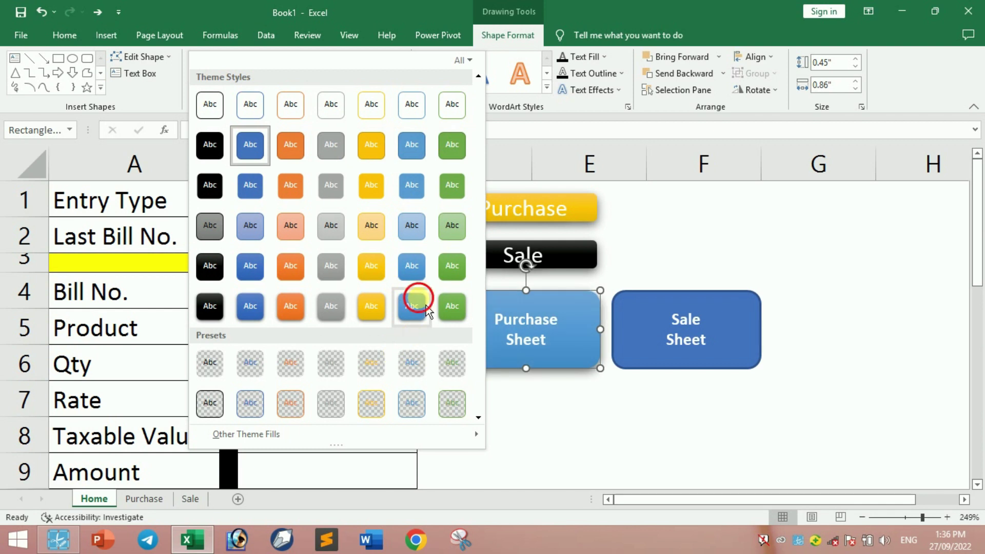
left_click(671, 347)
left_click(318, 87)
left_click(282, 312)
left_click(693, 410)
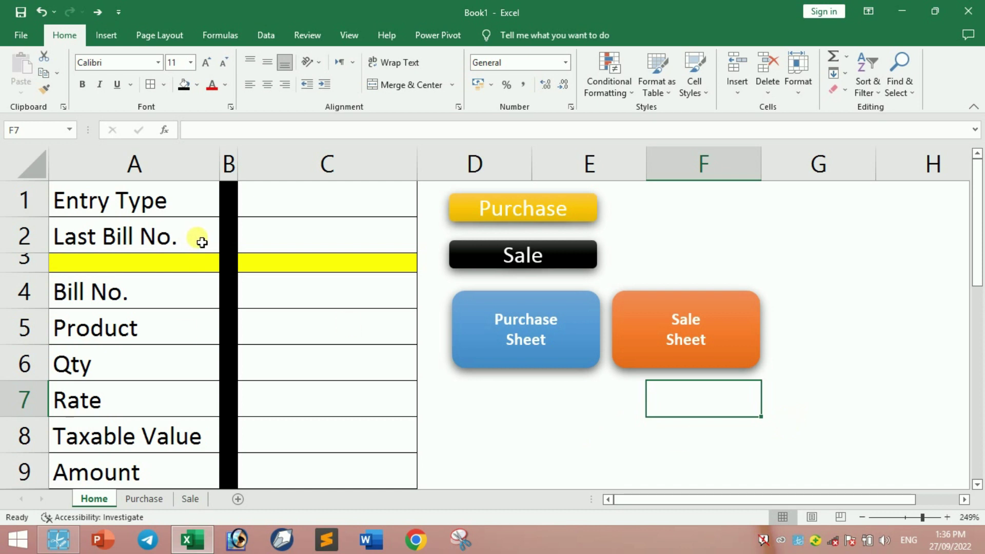
Copy the labels in A4:A9 of the Home sheet and paste them transposed into row 2 of the Purchase sheet, starting at A2
left_click(146, 500)
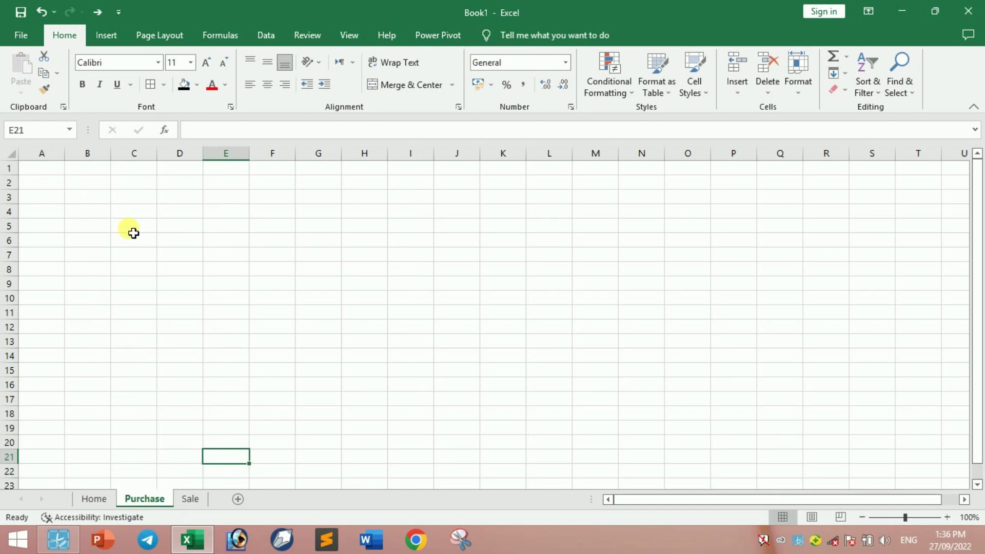
left_click(96, 500)
left_click_drag(105, 296, 94, 482)
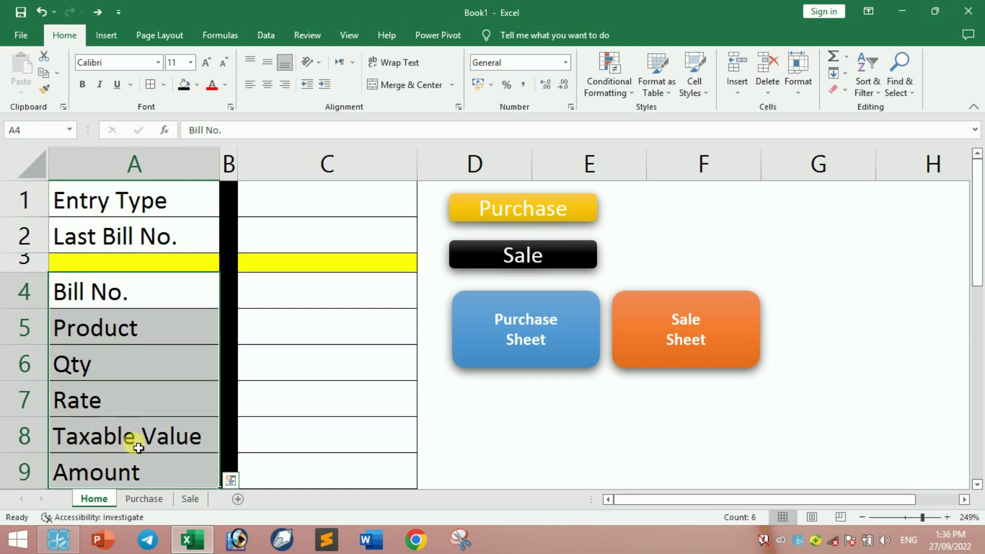
key("ctrl+c")
left_click(139, 500)
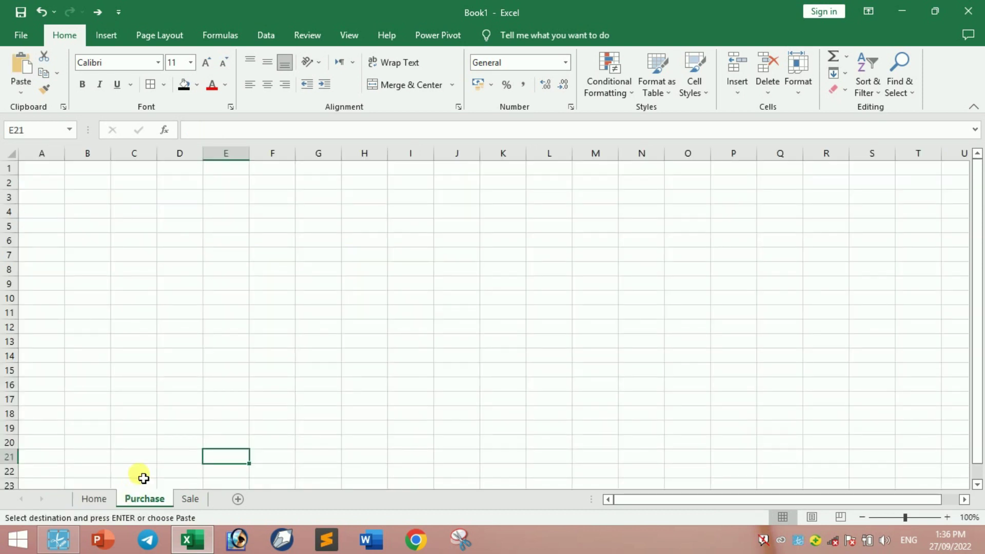
left_click(39, 183)
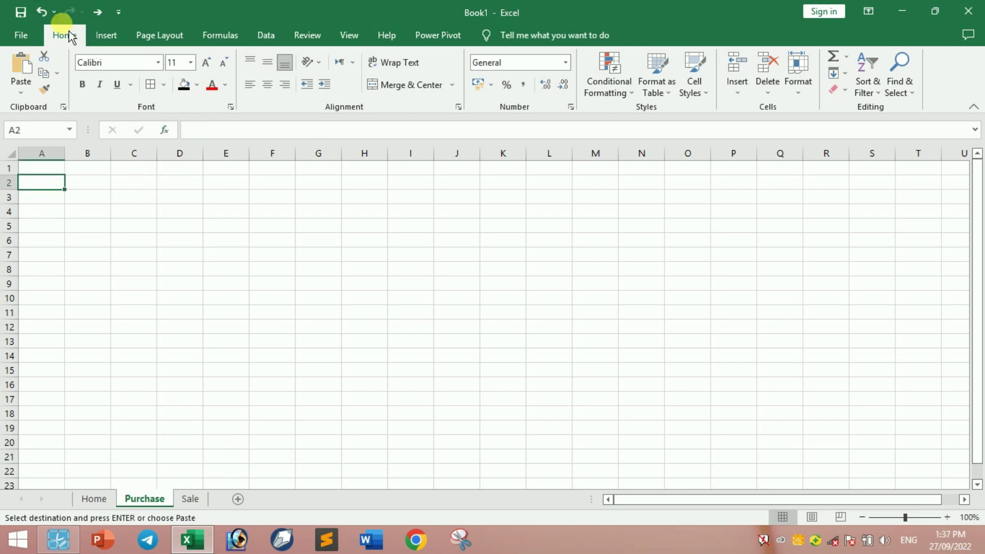
left_click(21, 93)
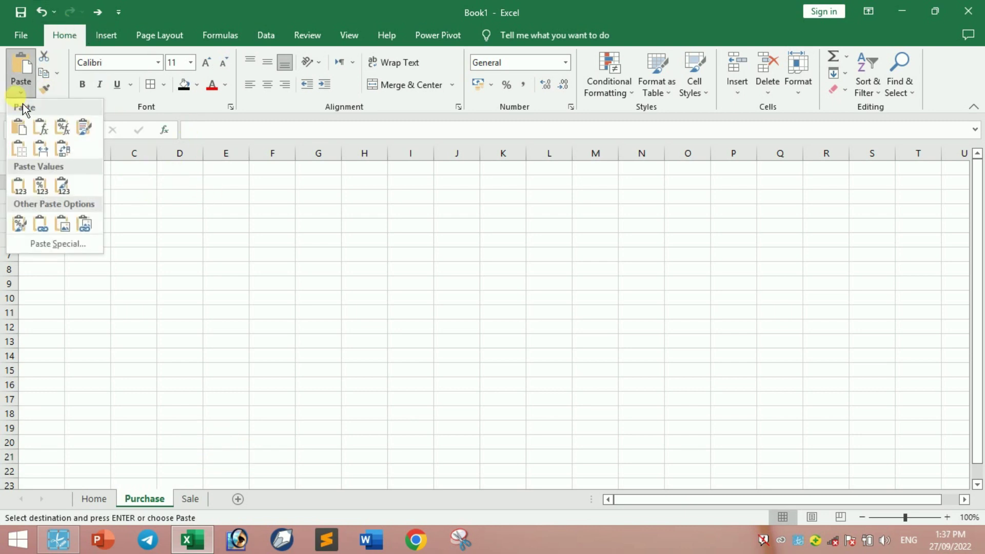
left_click(69, 157)
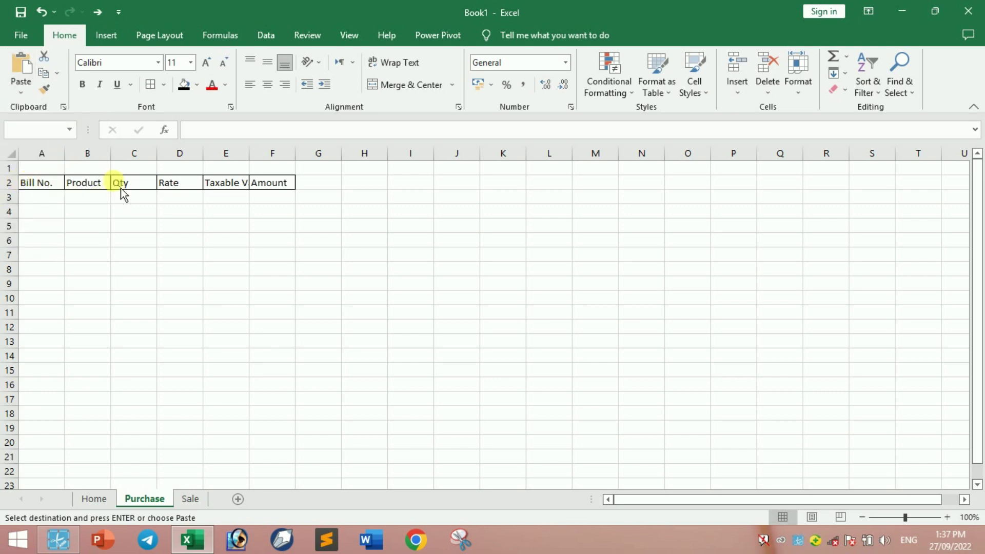
left_click(498, 310)
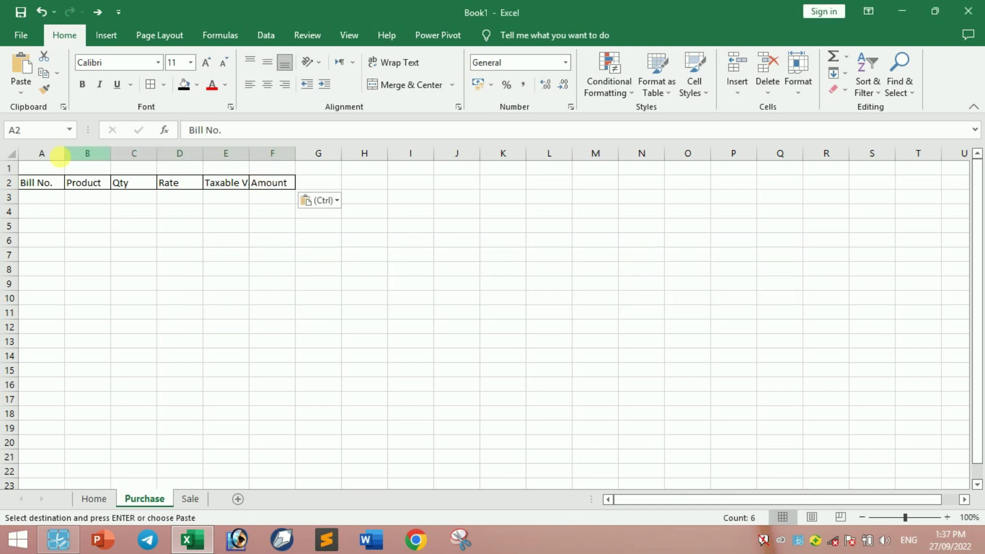
left_click_drag(51, 155, 290, 157)
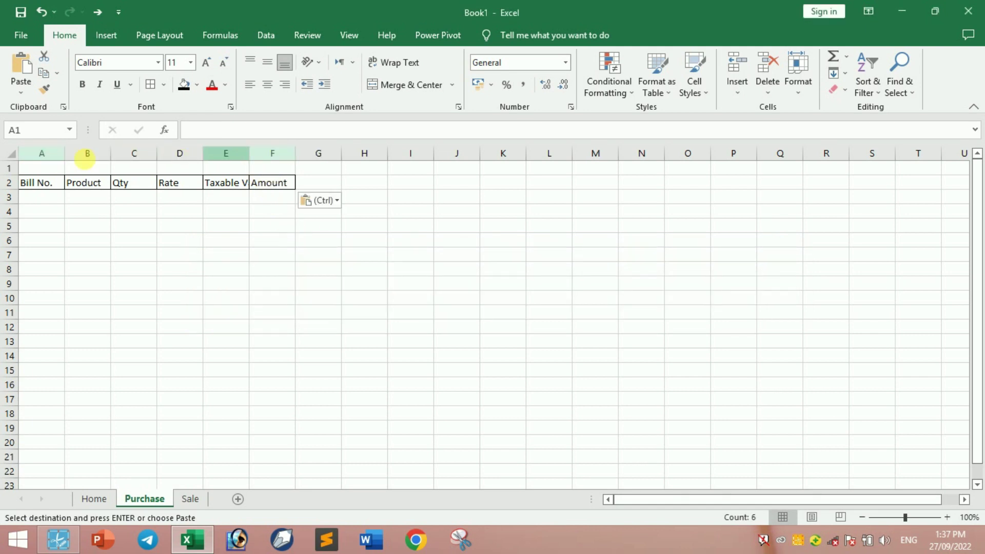
left_click_drag(41, 149, 107, 158)
left_click(104, 187)
left_click(266, 242)
left_click(325, 202)
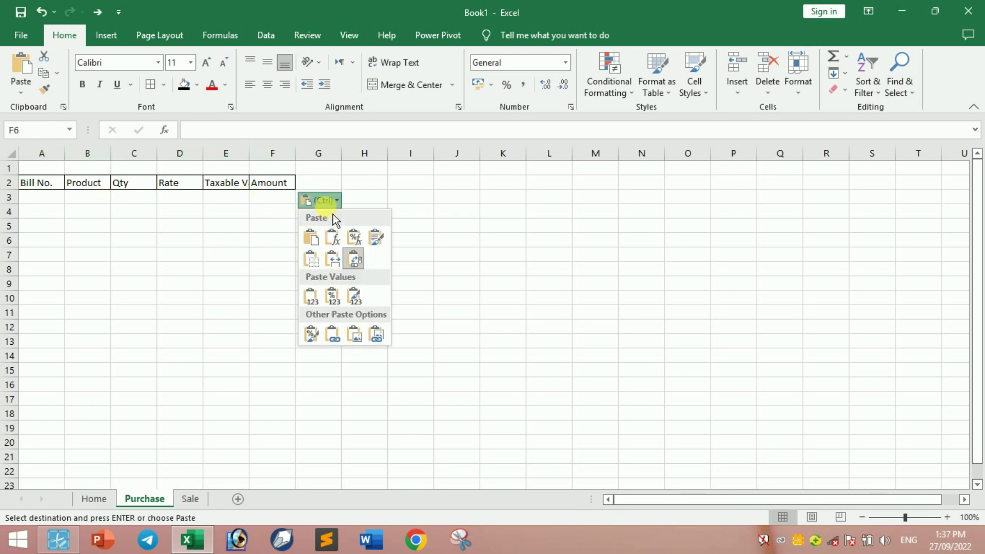
left_click(352, 259)
key("ctrl+z")
left_click(269, 167)
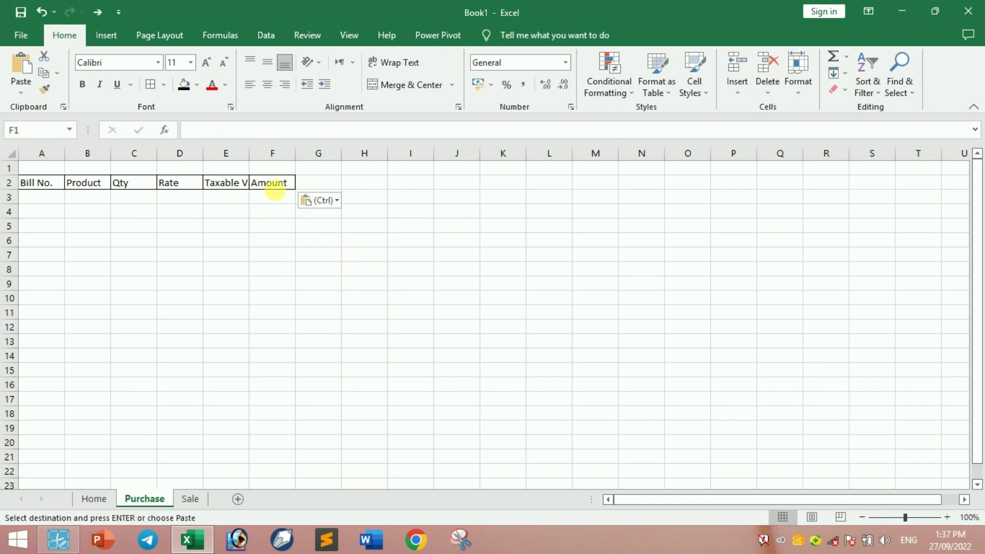
mouse_move(58, 539)
left_click(141, 460)
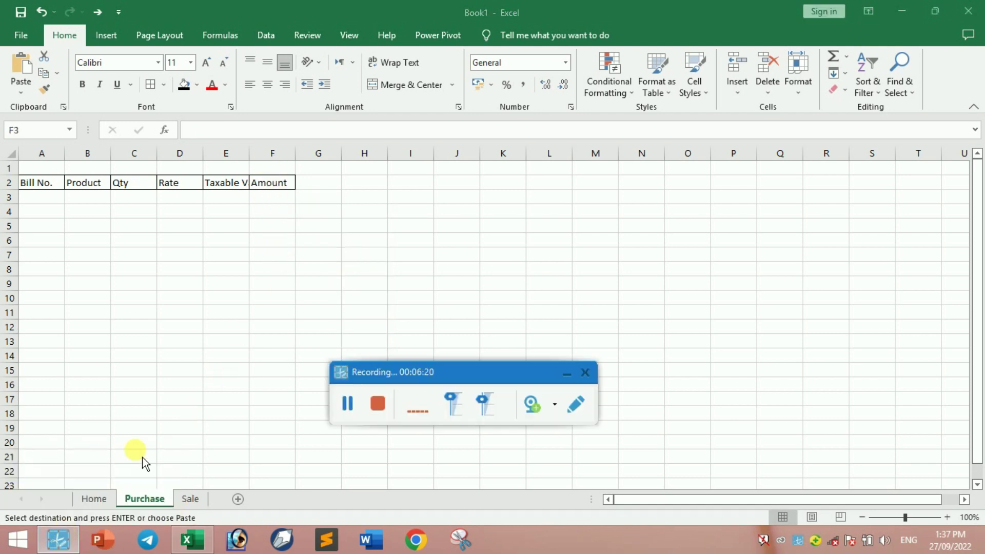
left_click(567, 373)
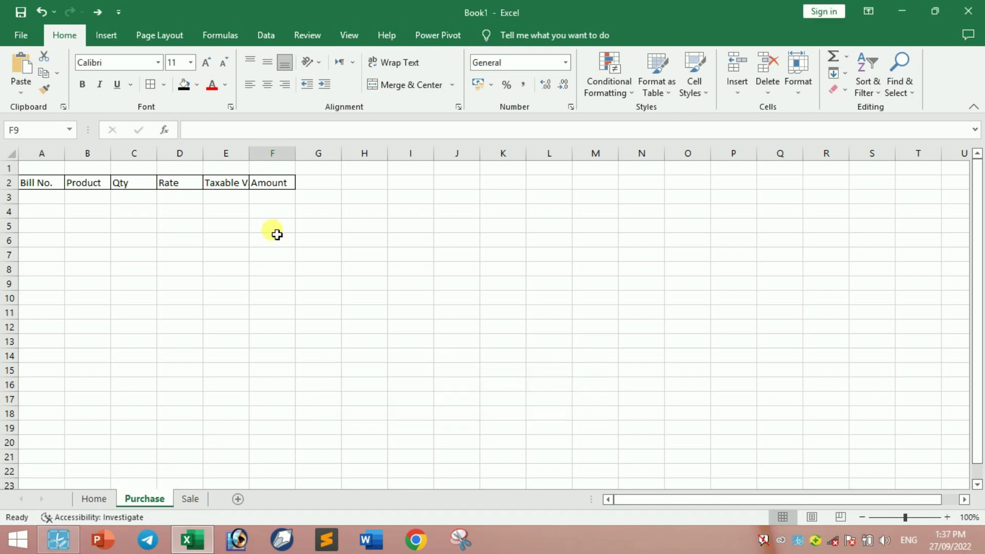
Widen columns A to F of the Purchase sheet equally so that the Taxable Value header fits
left_click_drag(55, 153, 174, 154)
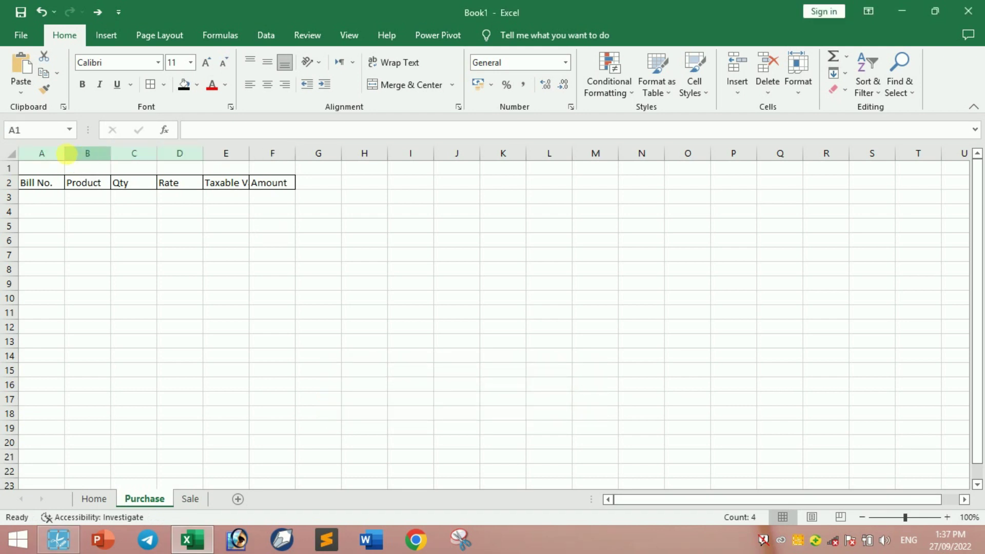
left_click_drag(54, 151, 273, 153)
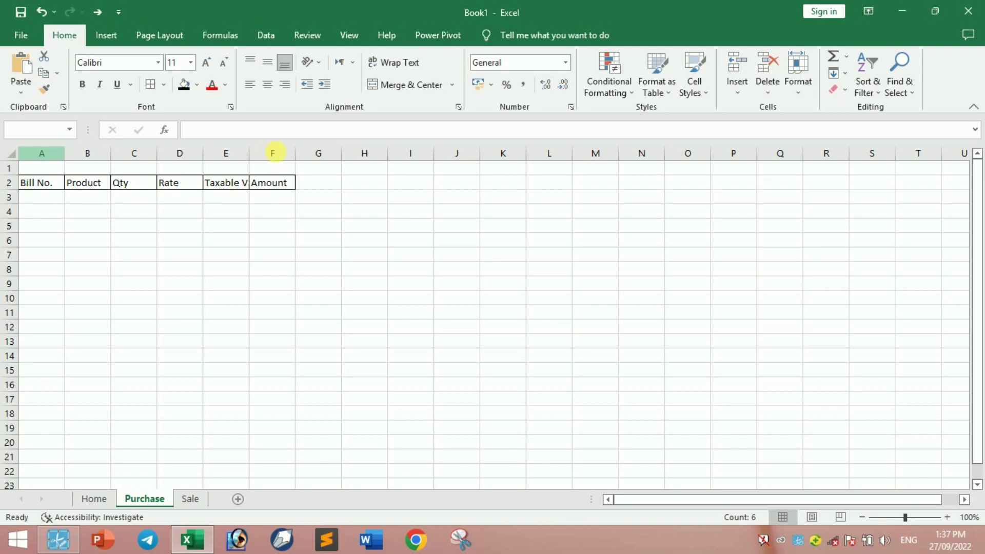
double_click(300, 159)
left_click_drag(211, 165, 237, 166)
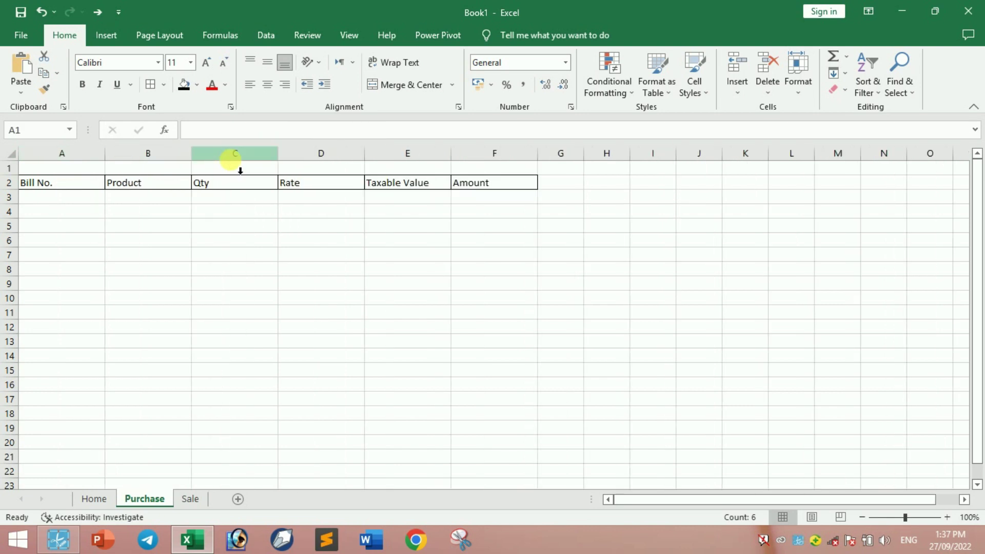
left_click_drag(454, 161, 437, 160)
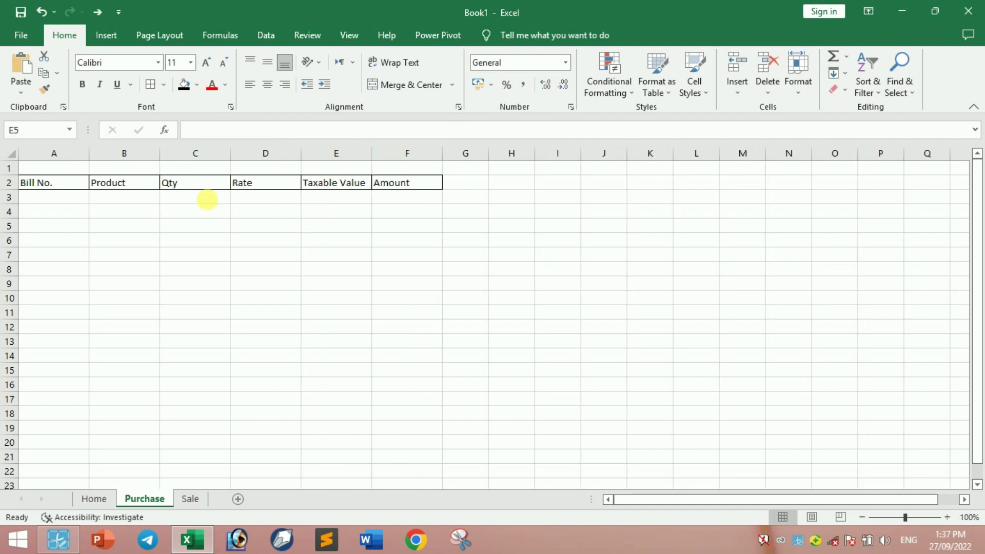
Merge and center A1:F1 on the Purchase sheet and enter the title Purchase Details
left_click_drag(70, 172, 408, 169)
left_click(412, 96)
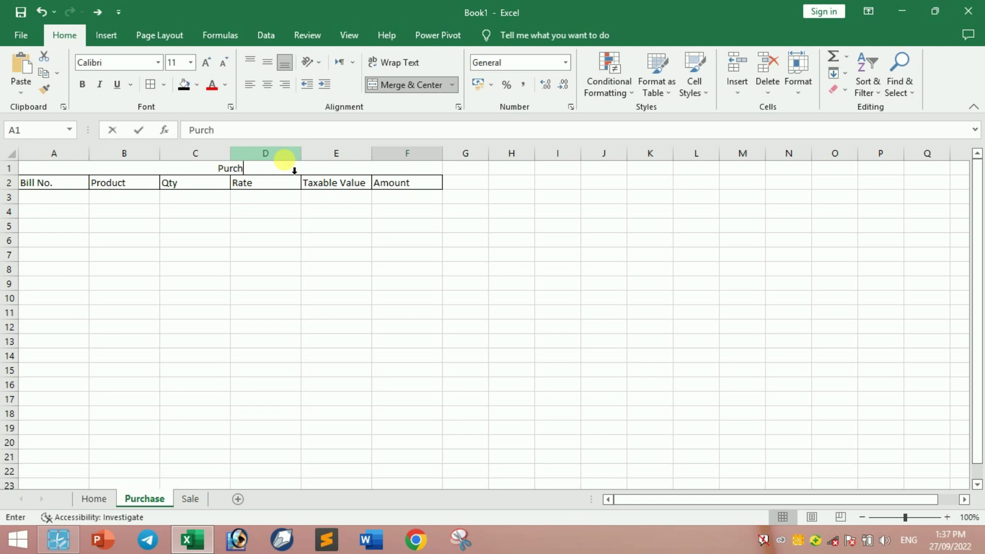
type("Details")
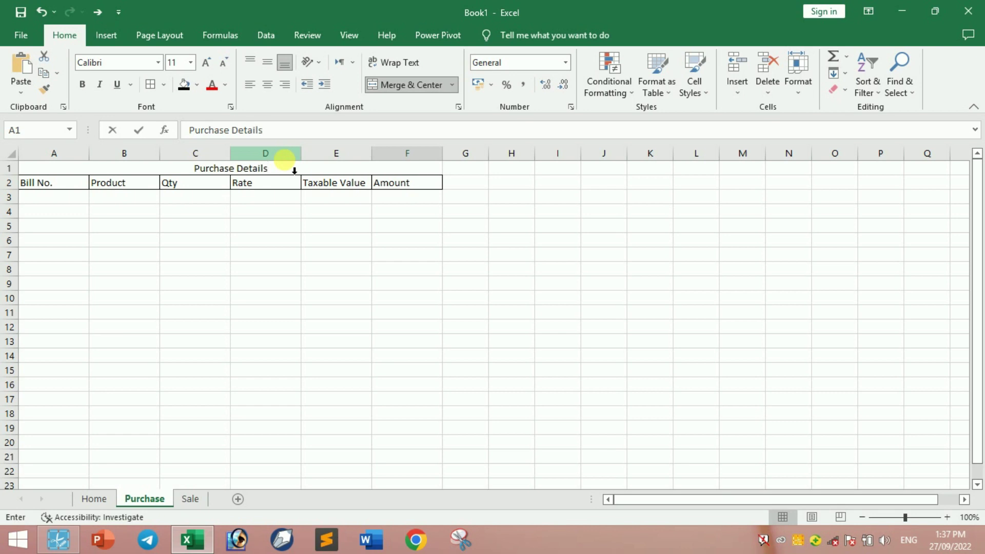
left_click(281, 231)
Format the Purchase Details title with a yellow fill, bold text and font size 22
left_click(277, 168)
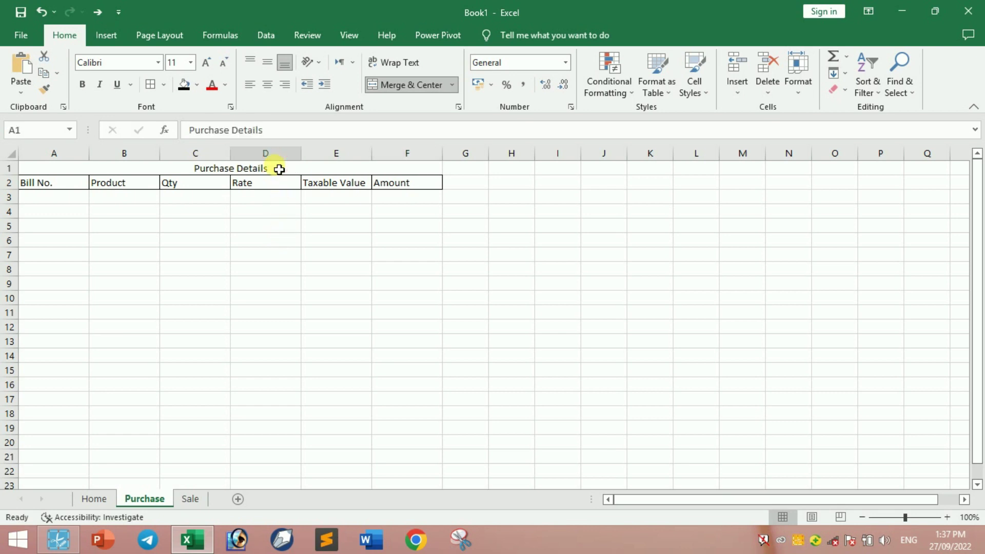
left_click(198, 85)
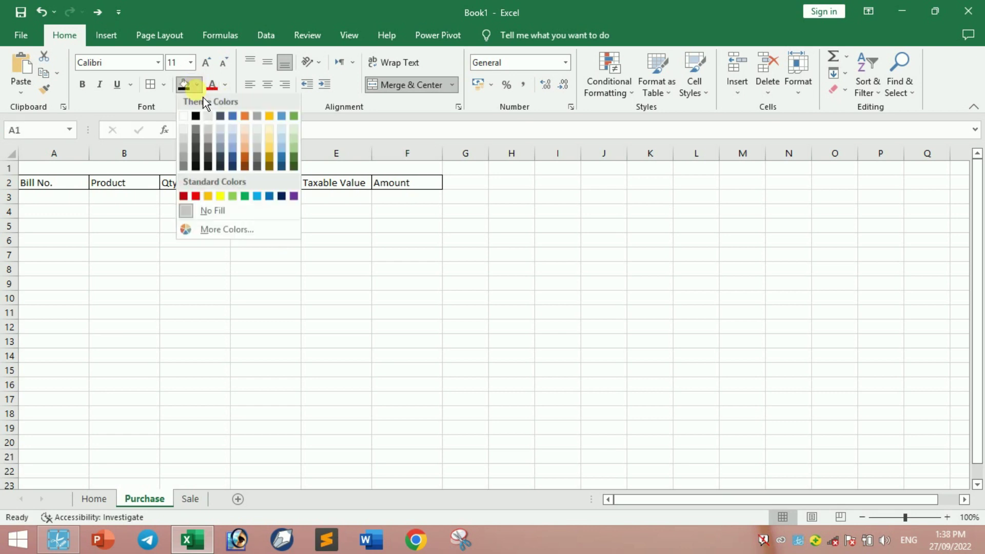
left_click(220, 198)
left_click(84, 86)
left_click(205, 62)
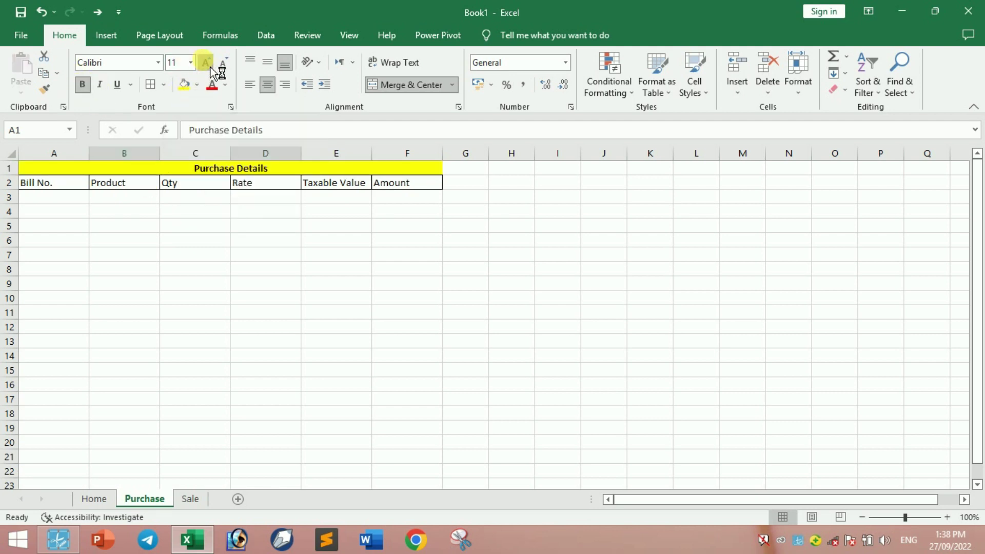
left_click(205, 63)
left_click(206, 63)
left_click(206, 63)
left_click(206, 62)
left_click(206, 62)
Try to convert A1:F11 of the Purchase sheet, including the title row, into a table with headers
left_click_drag(215, 179, 253, 202)
left_click(341, 98)
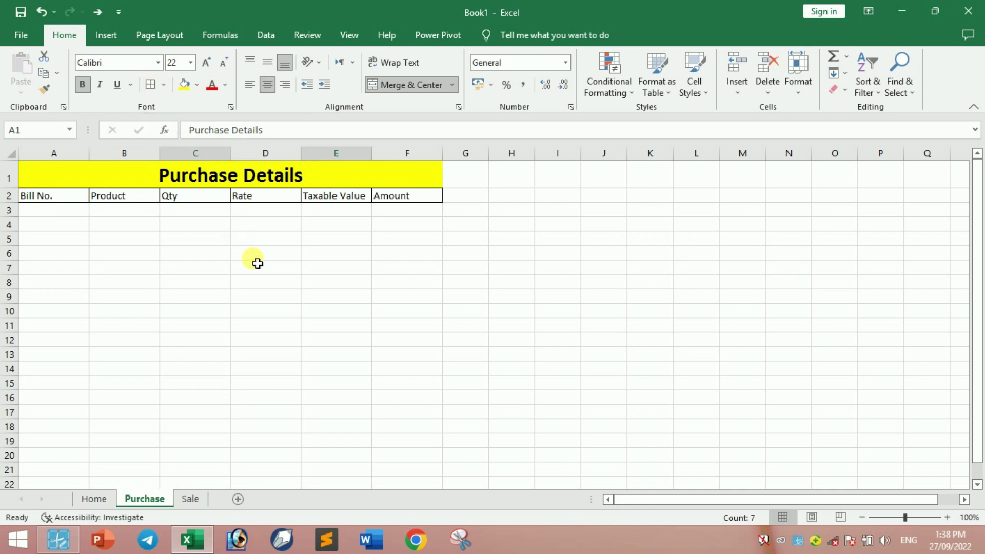
key("ctrl+t")
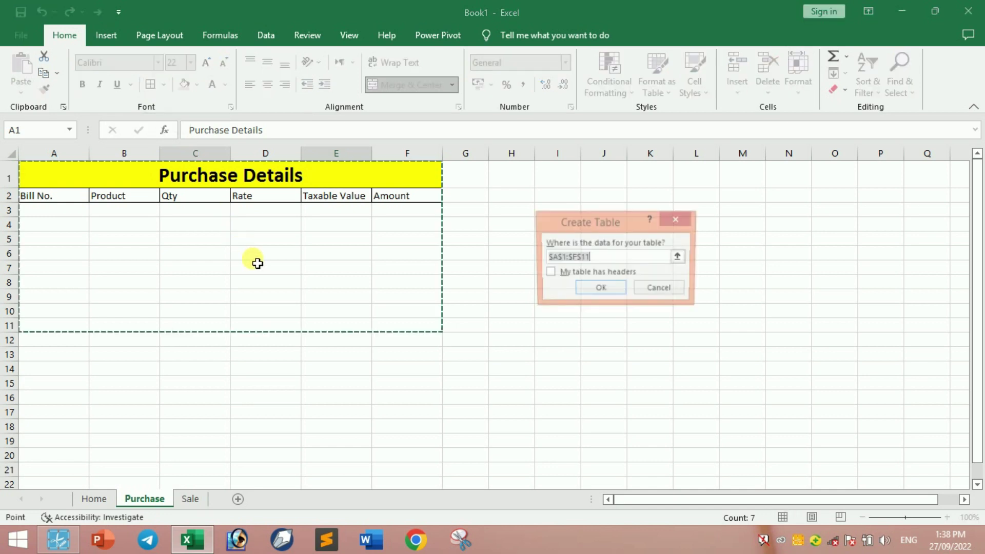
left_click(565, 274)
left_click(597, 287)
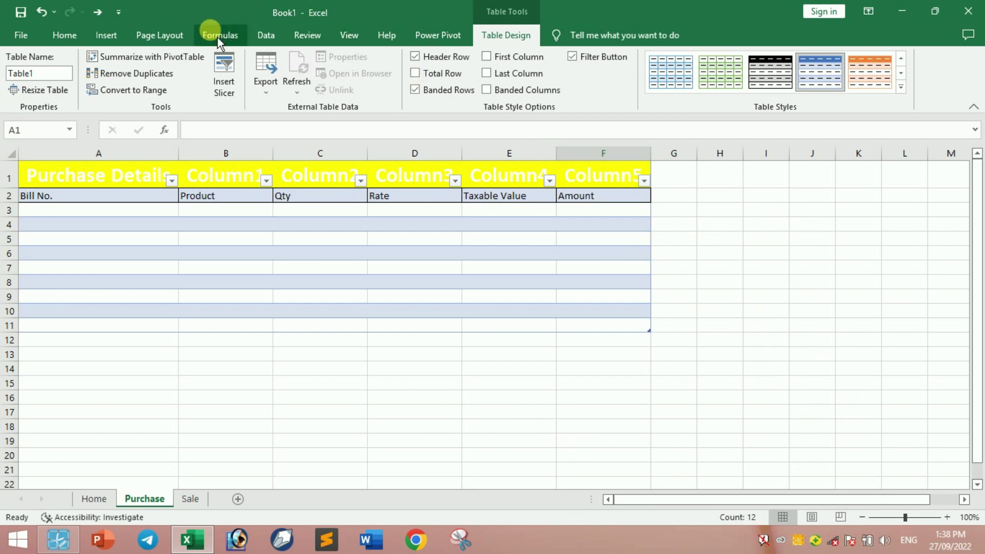
Hide the gridlines on the Purchase sheet and undo the conversion of A1:F11 into a table
left_click(144, 39)
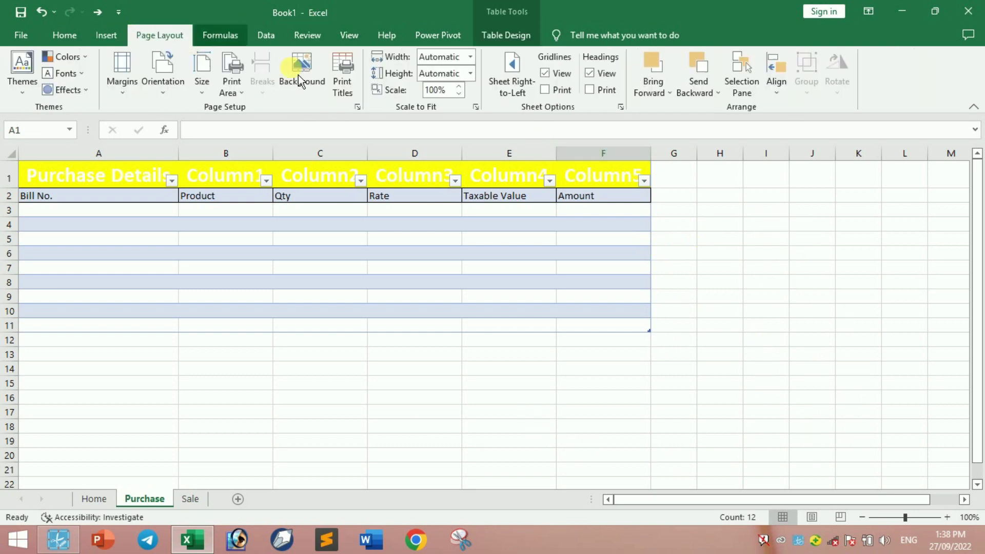
left_click(563, 83)
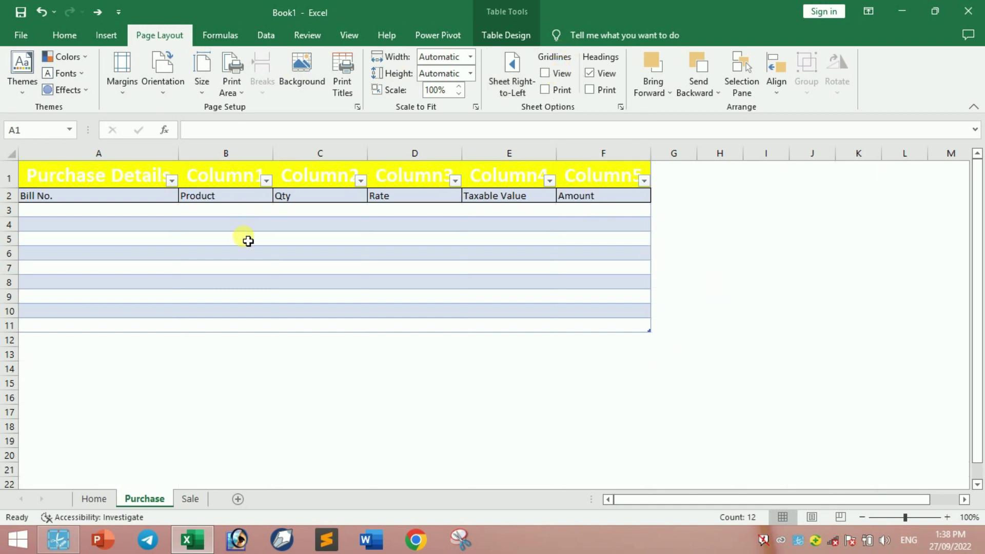
key("ctrl+z")
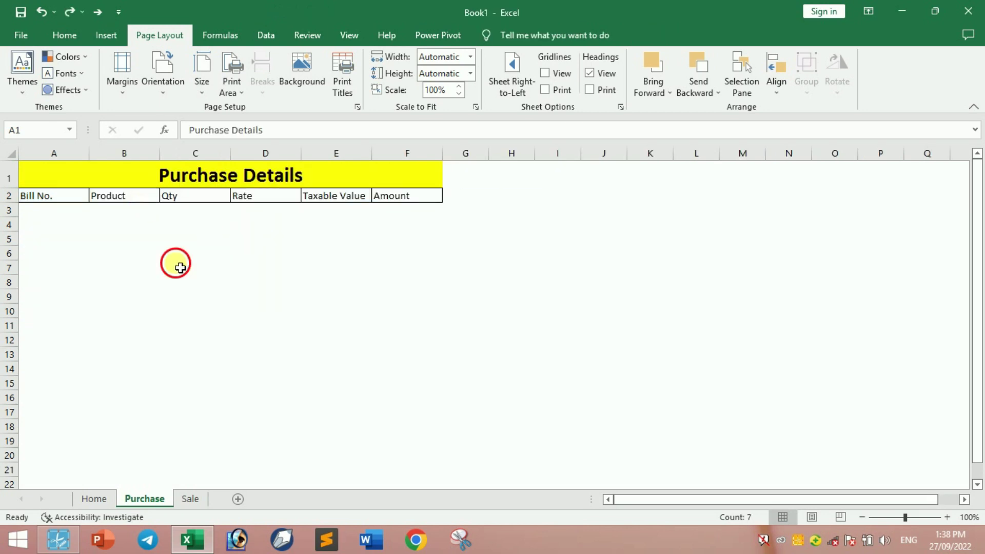
Convert A2:F14 of the Purchase sheet into a table, using row 2 as its headers
left_click_drag(65, 195, 414, 374)
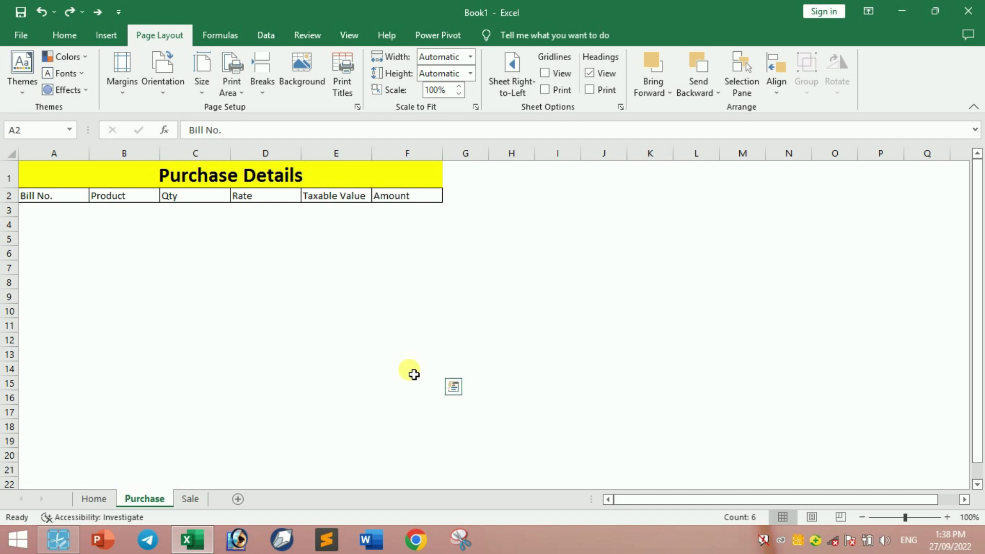
key("ctrl+t")
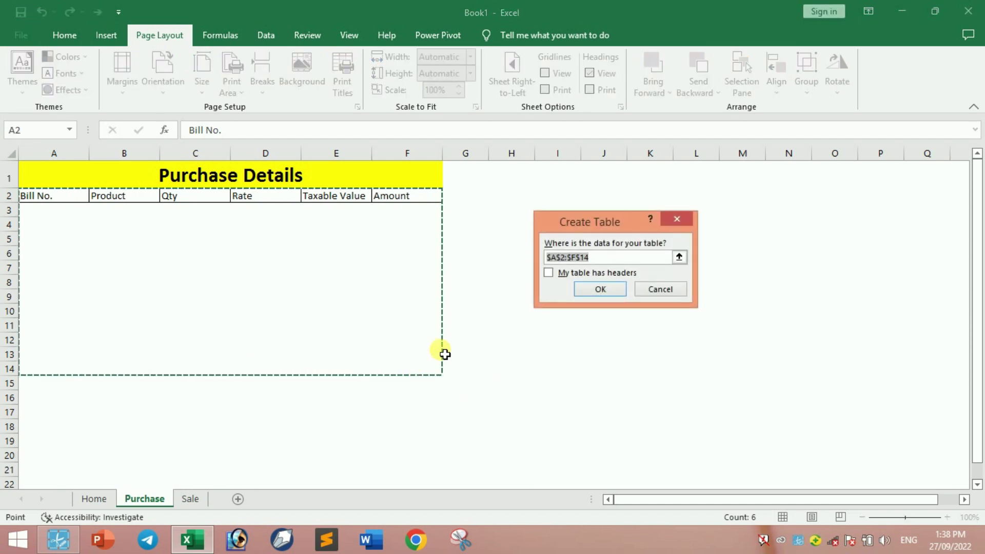
left_click(583, 274)
left_click(600, 289)
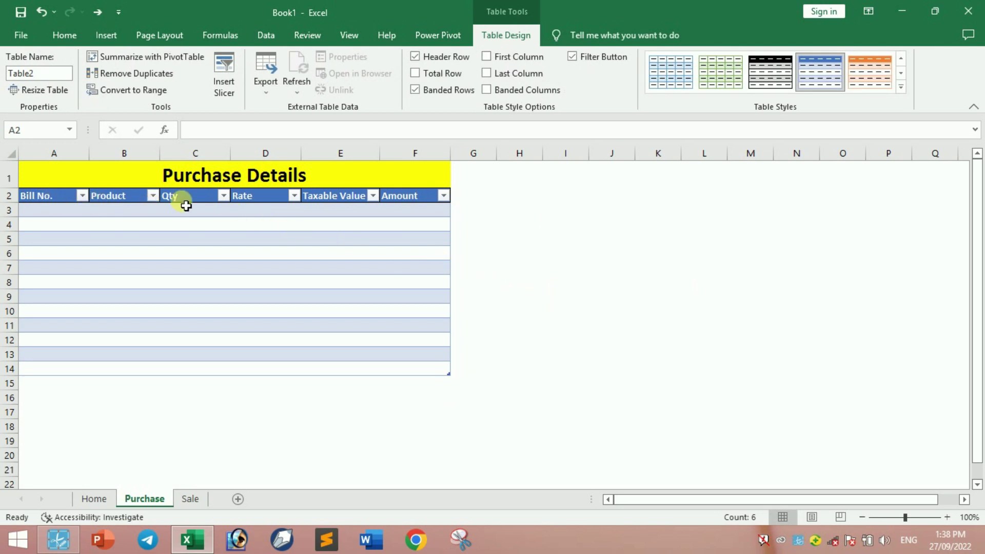
left_click(537, 331)
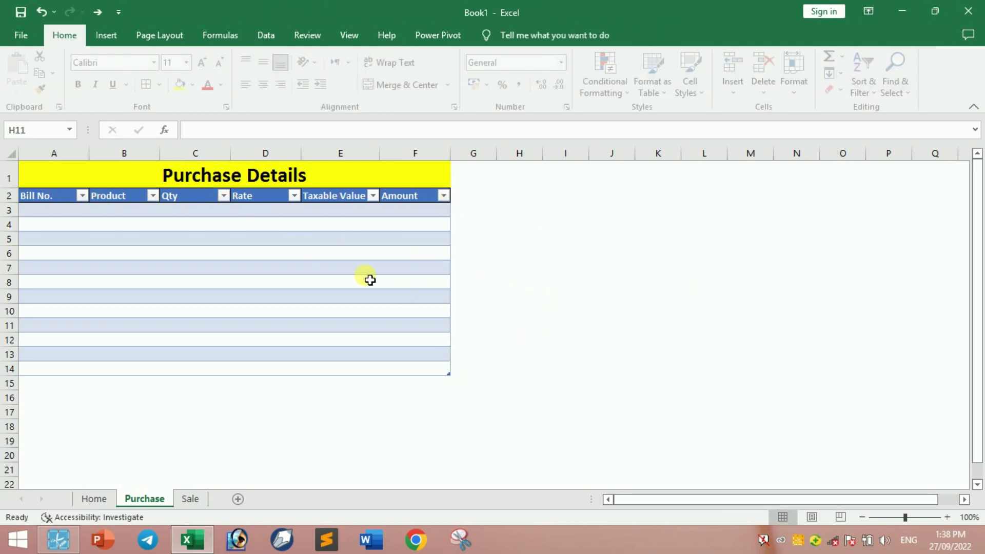
Copy the labels in A4:A9 of the Home sheet and paste them transposed into row 2 of the Sale sheet, starting at A2
left_click(190, 499)
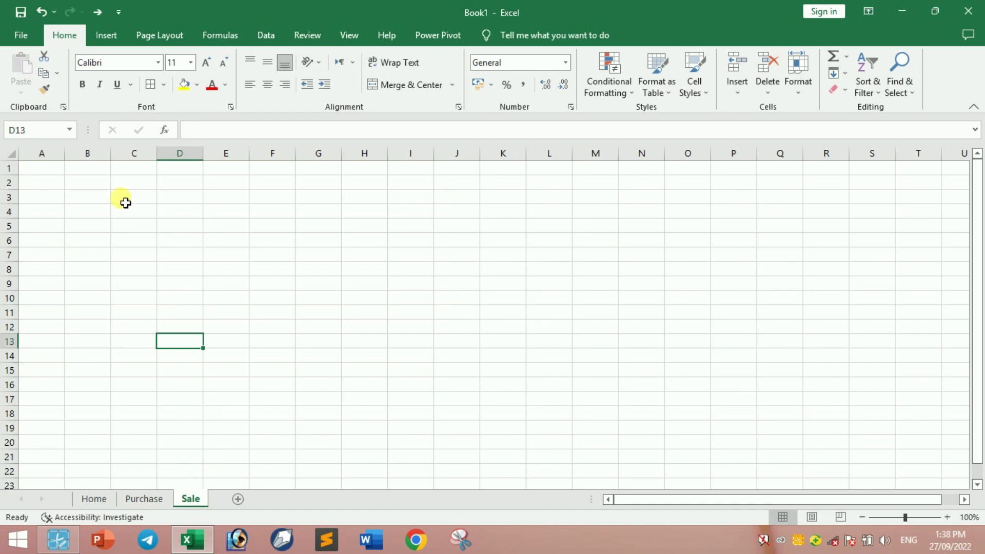
left_click(48, 182)
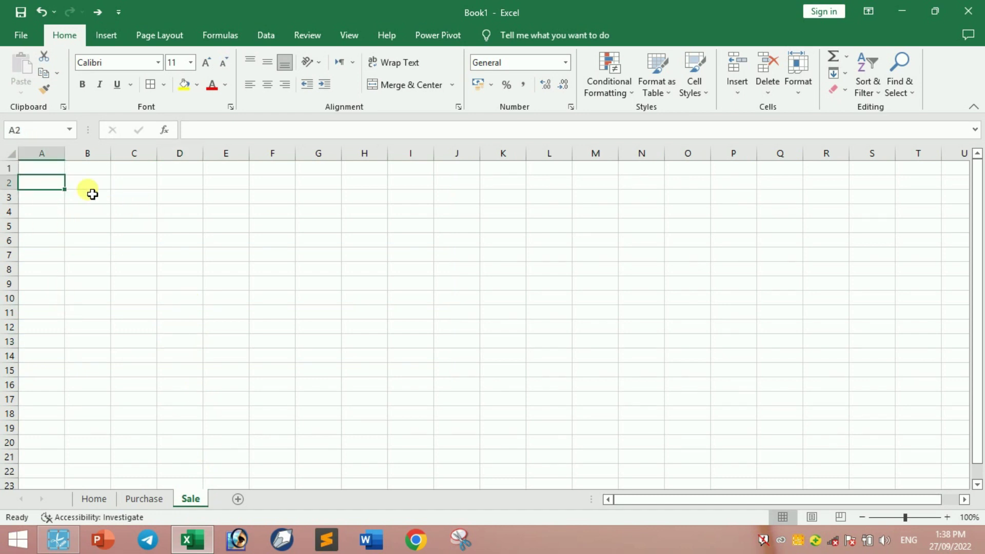
left_click(94, 499)
key("ctrl+c")
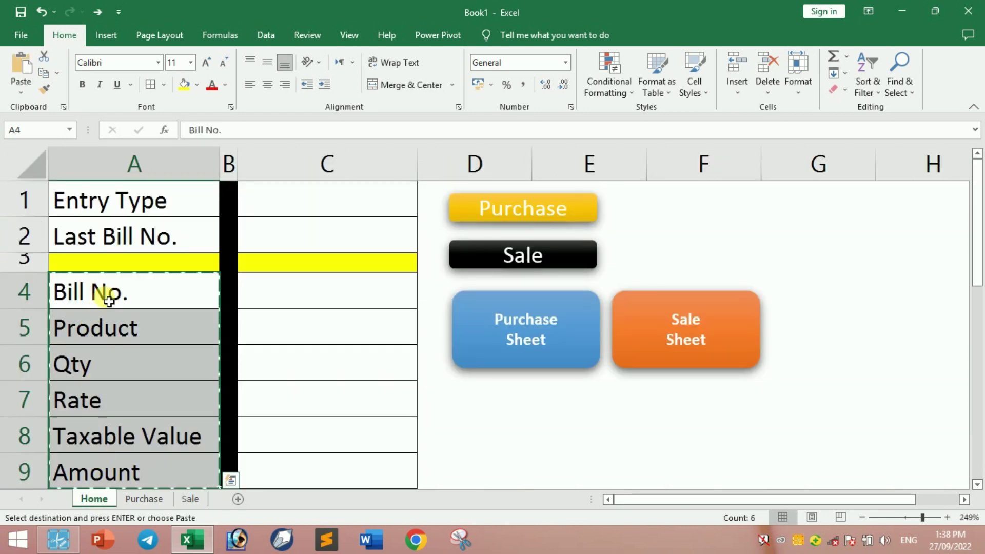
left_click(190, 499)
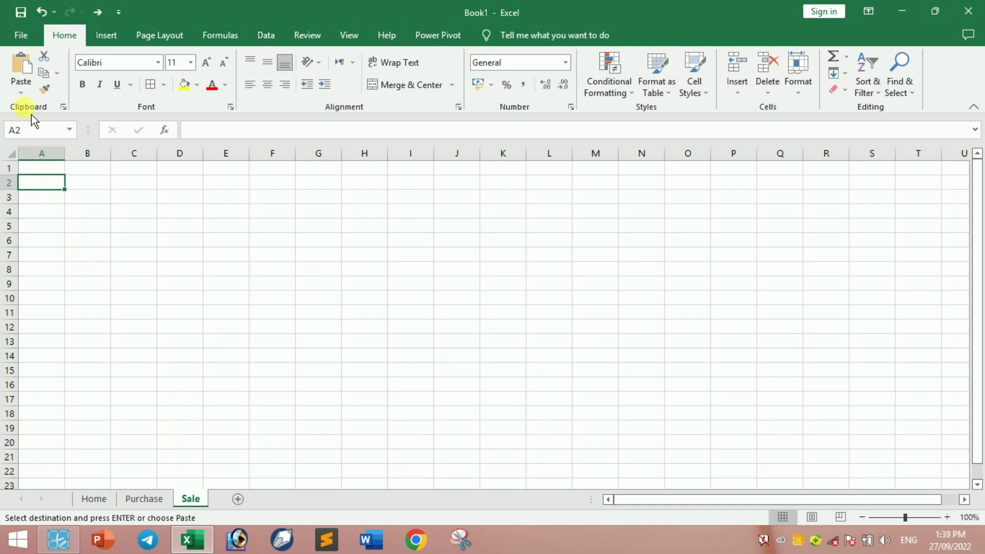
left_click(21, 93)
left_click(68, 153)
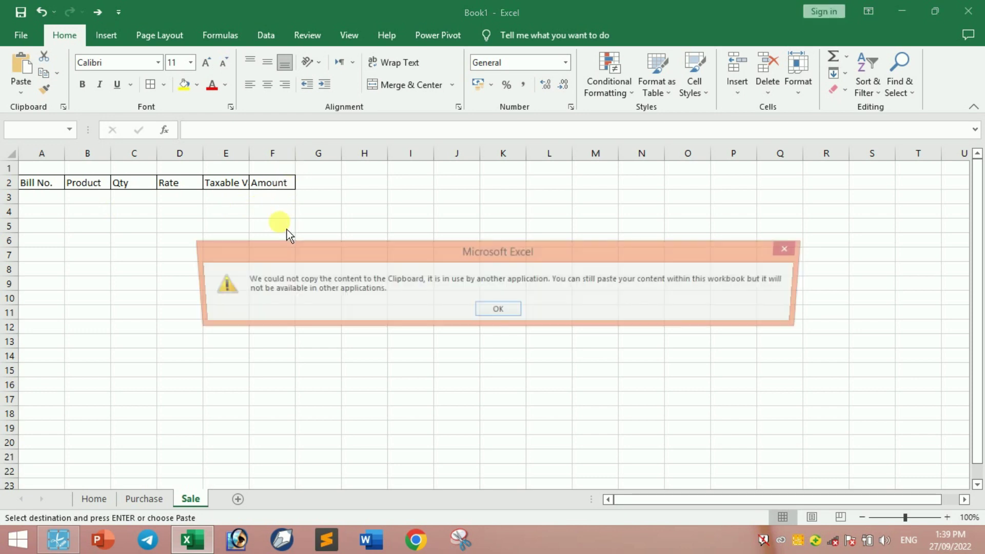
left_click(498, 310)
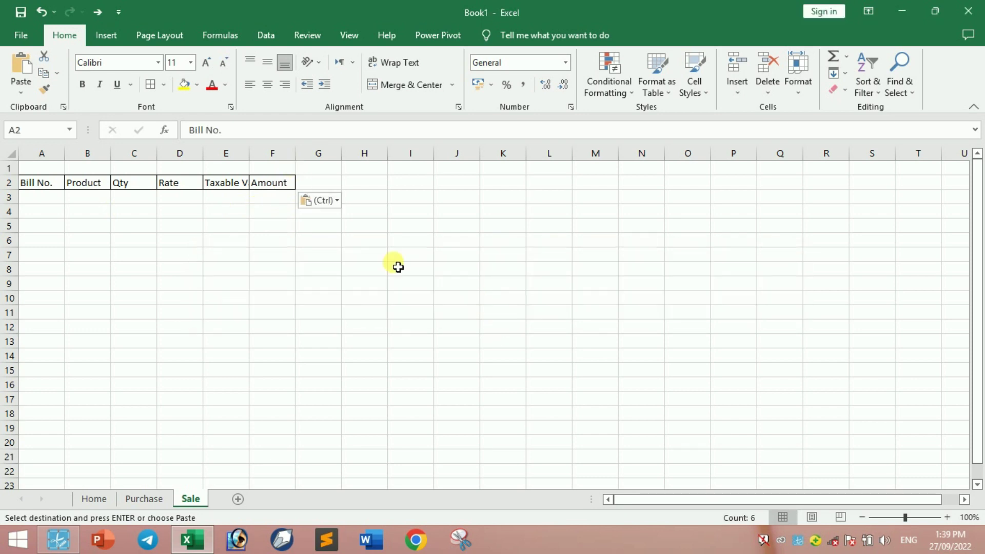
left_click(322, 200)
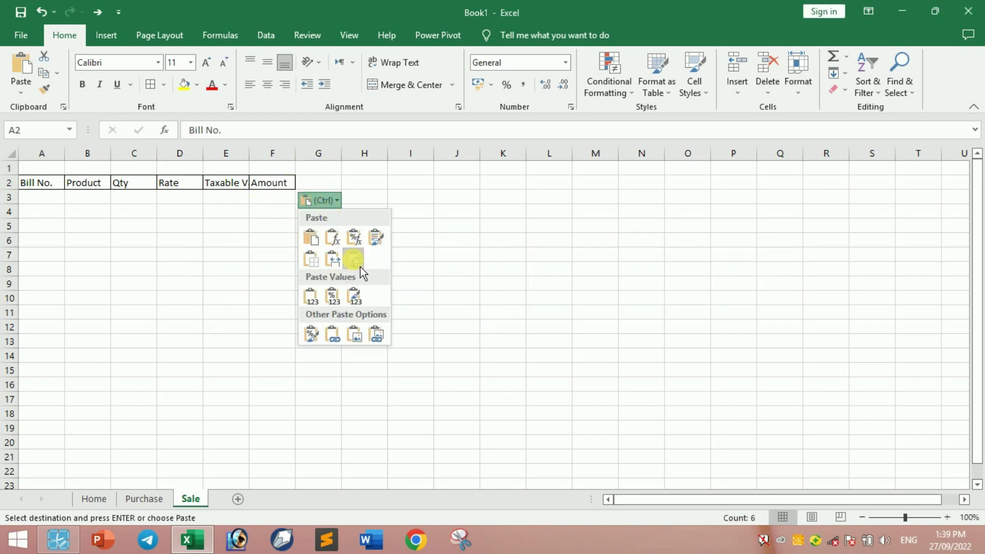
left_click(231, 255)
Merge and center A1:F1 on the Sale sheet and enter the title Sale Details
left_click_drag(55, 169, 289, 174)
left_click(413, 87)
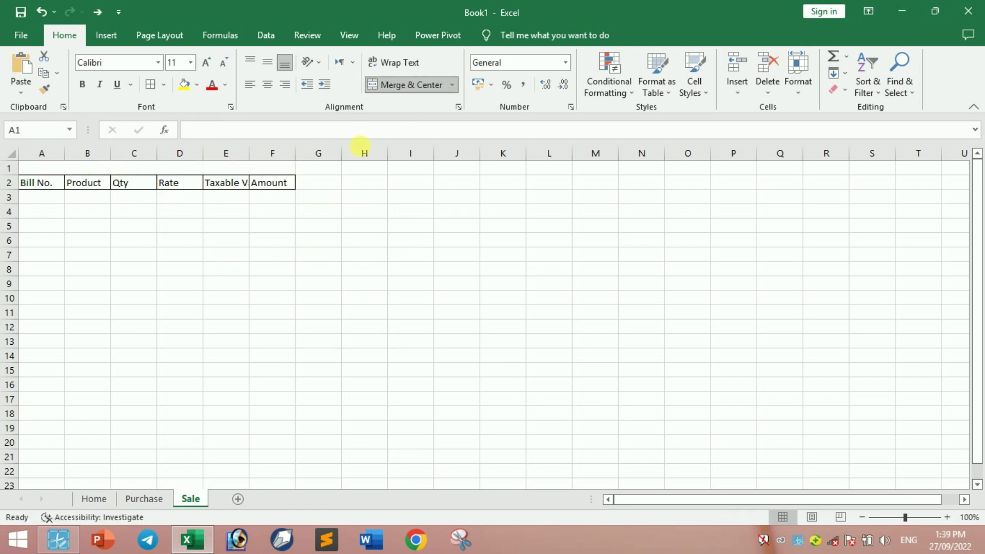
type("Sale Deta")
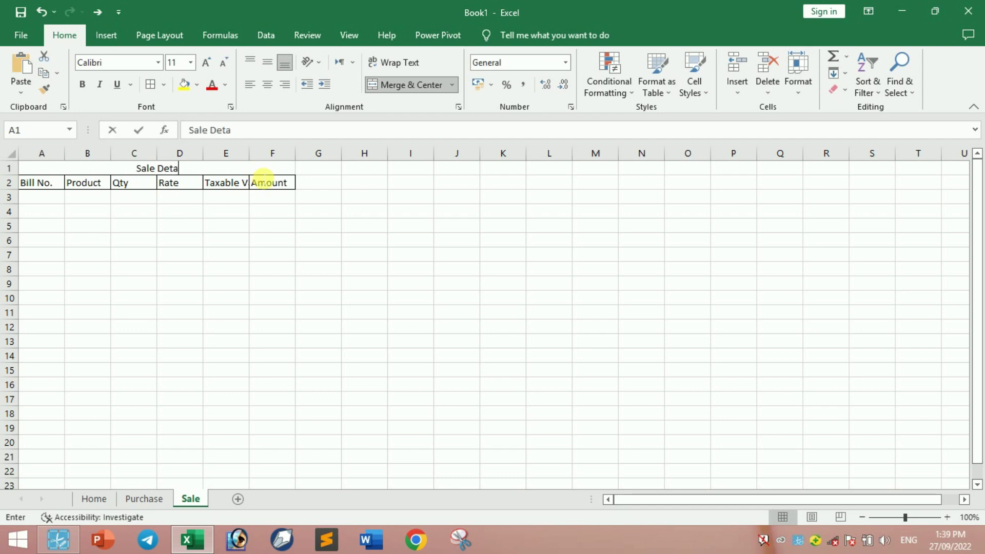
type("ils")
left_click(294, 241)
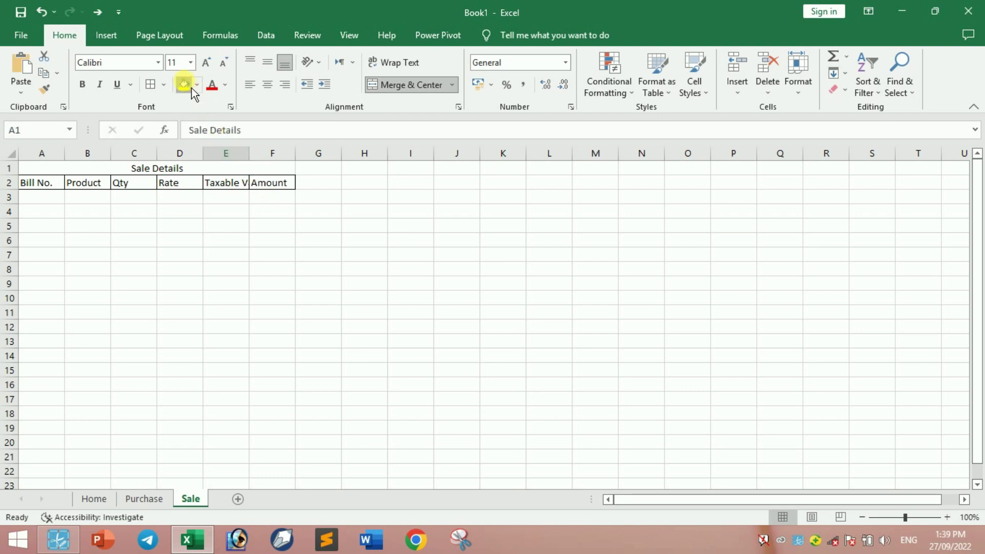
Format the Sale Details title with a yellow fill, bold text and a larger font size
left_click(184, 85)
left_click(82, 85)
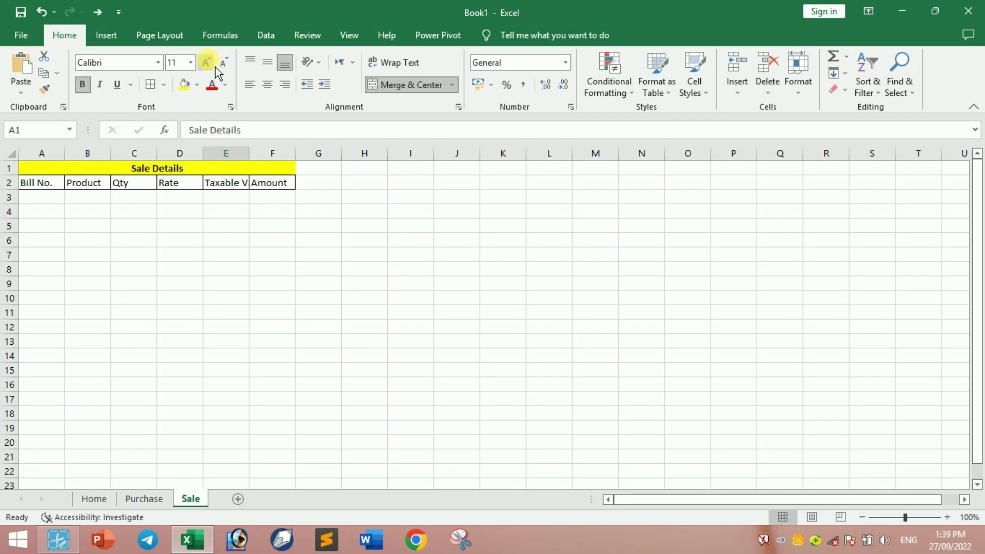
left_click(206, 62)
left_click(206, 62)
Widen columns A to F of the Sale sheet equally and convert A2:F15 into a table with headers
left_click_drag(56, 154, 391, 160)
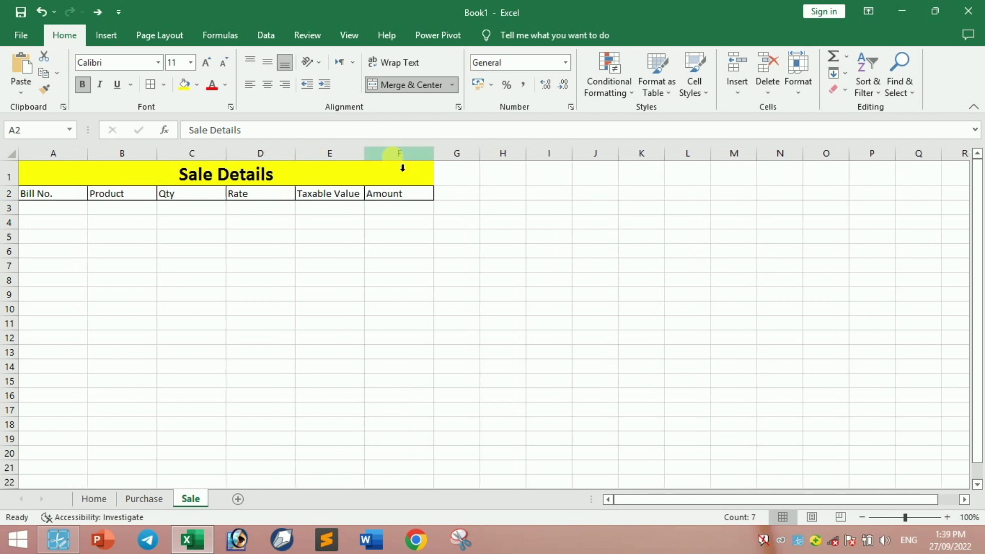
left_click_drag(66, 193, 413, 382)
key("ctrl+t")
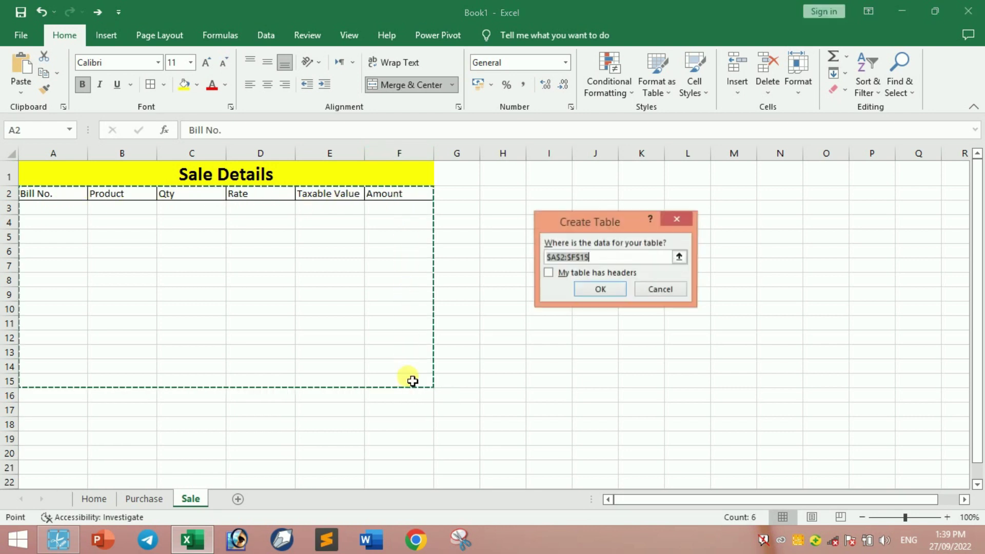
left_click(568, 275)
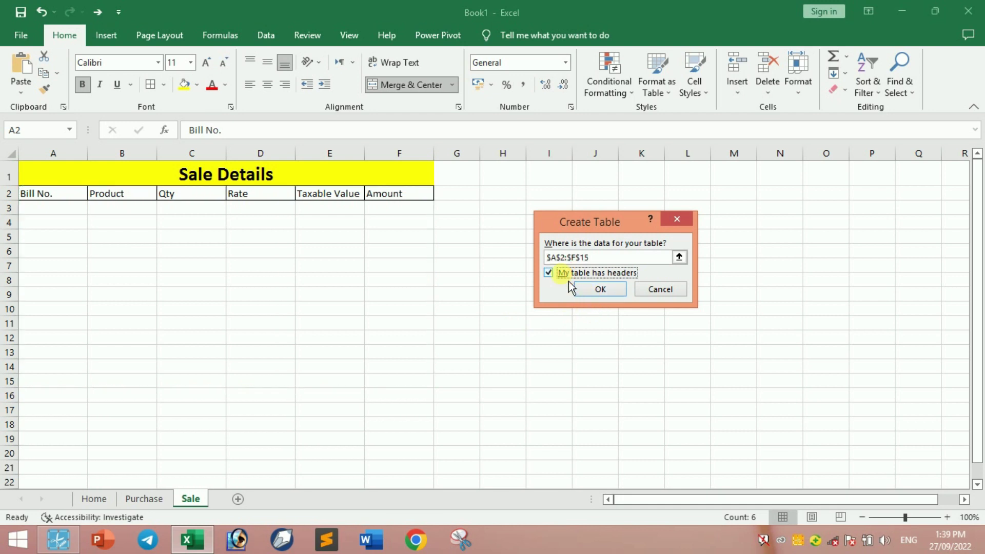
left_click(620, 290)
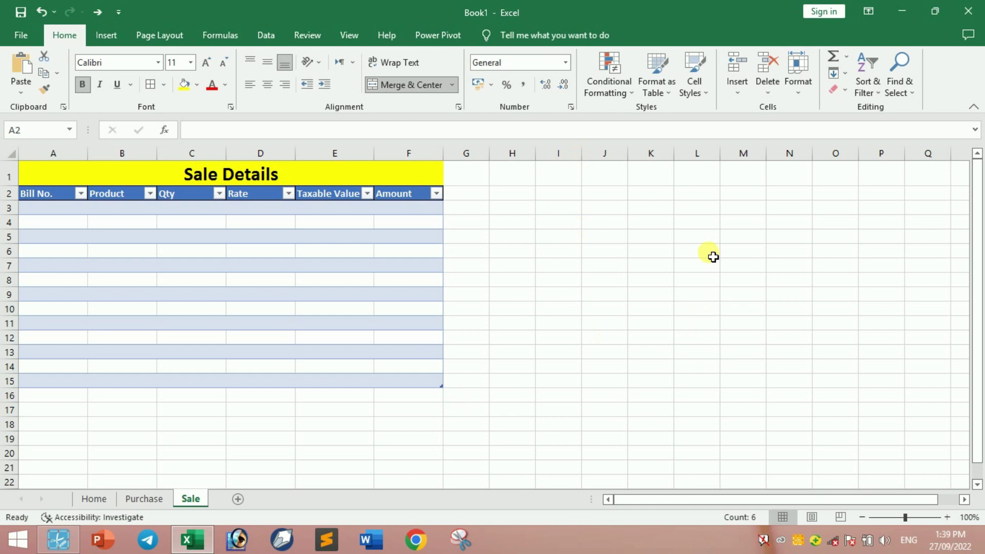
Hide the gridlines on the Sale sheet and return to the Purchase sheet
left_click(159, 36)
left_click(544, 73)
left_click(564, 293)
left_click(145, 498)
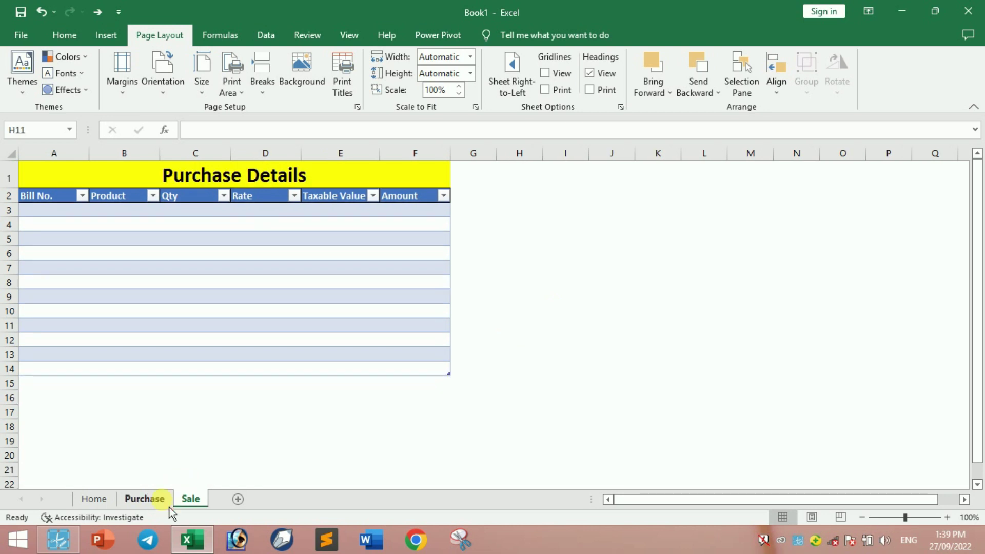
Return to the Home sheet and choose Purchase as the entry type in C1
left_click(105, 499)
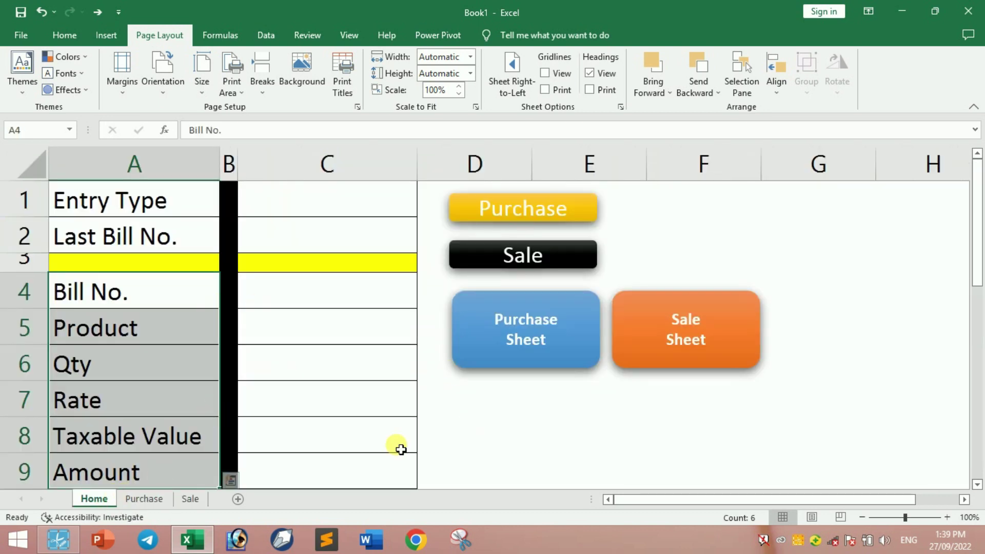
left_click(165, 500)
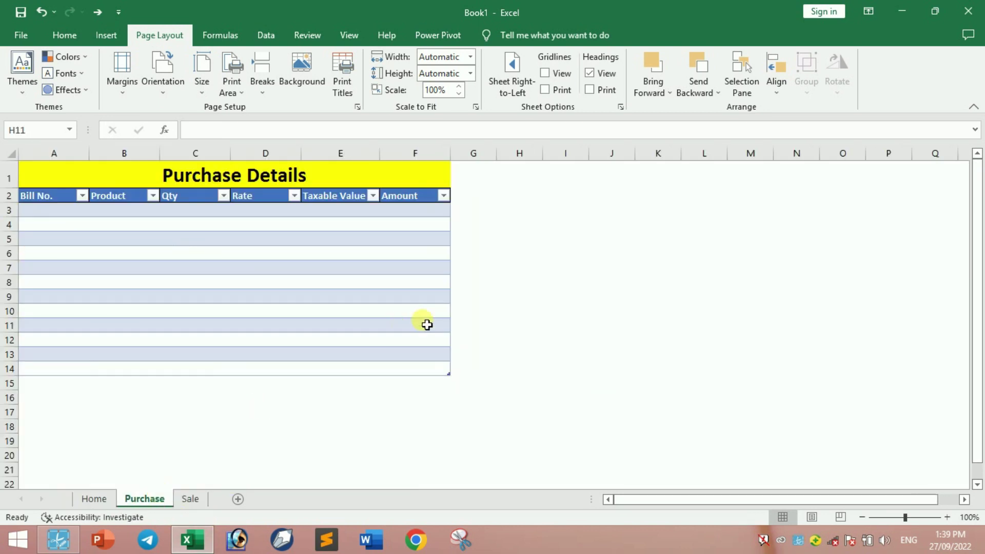
left_click(95, 501)
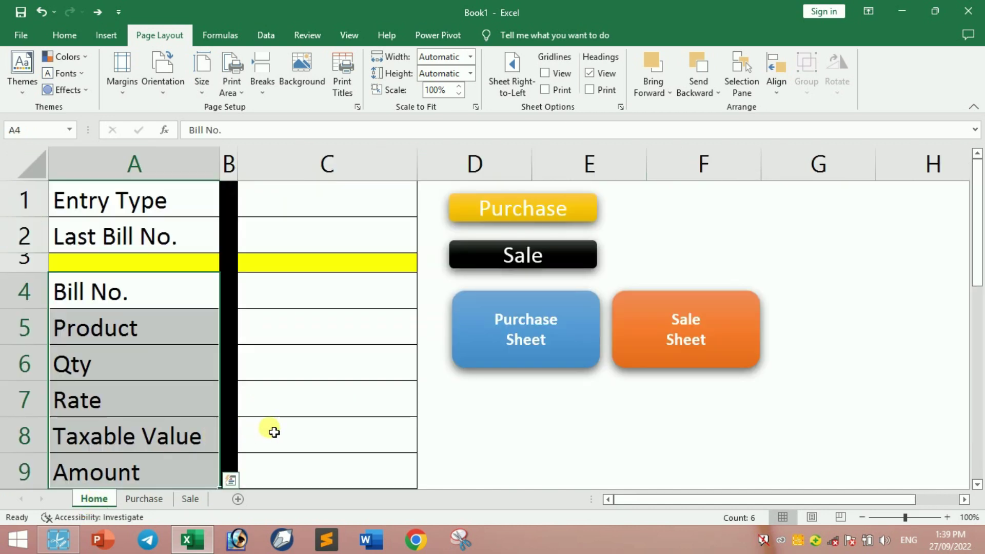
left_click(308, 321)
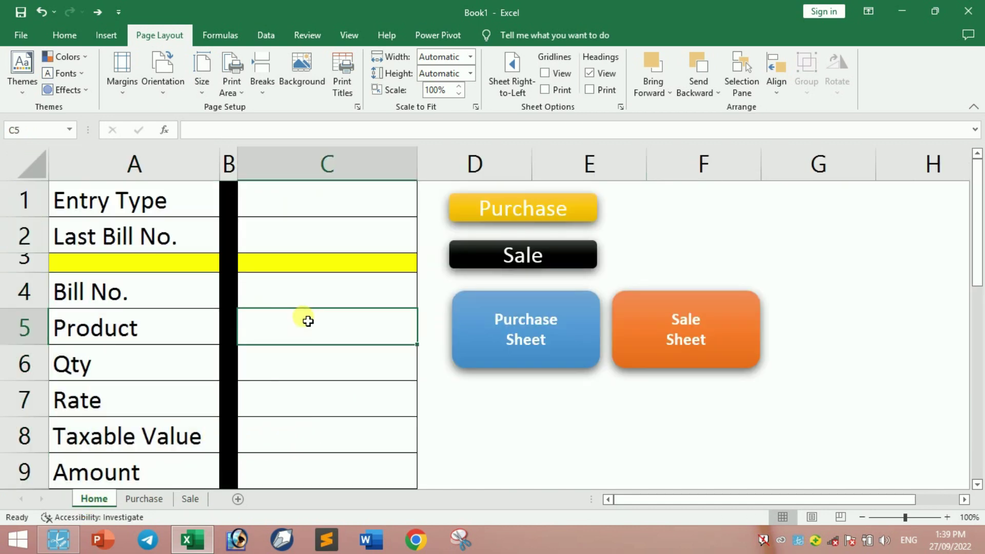
left_click(290, 204)
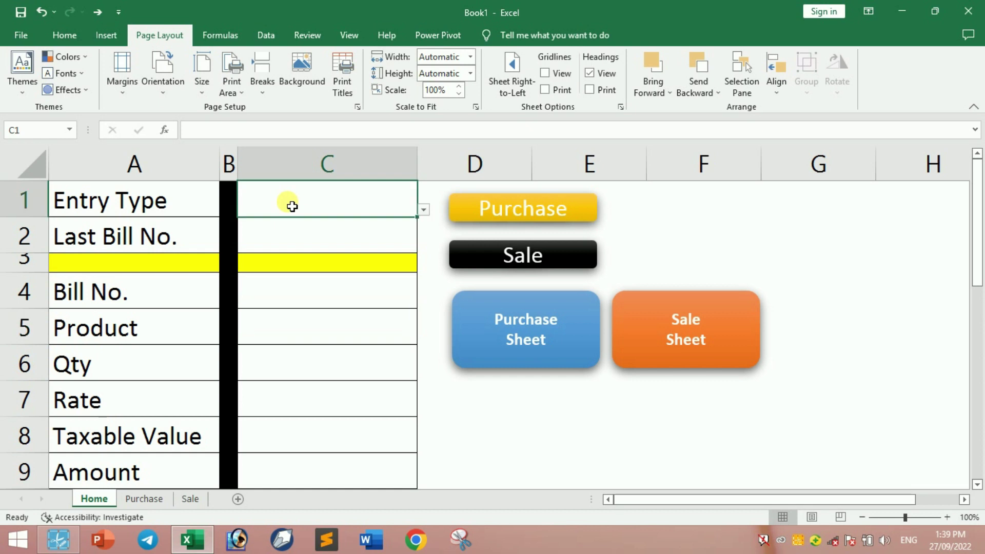
left_click(325, 293)
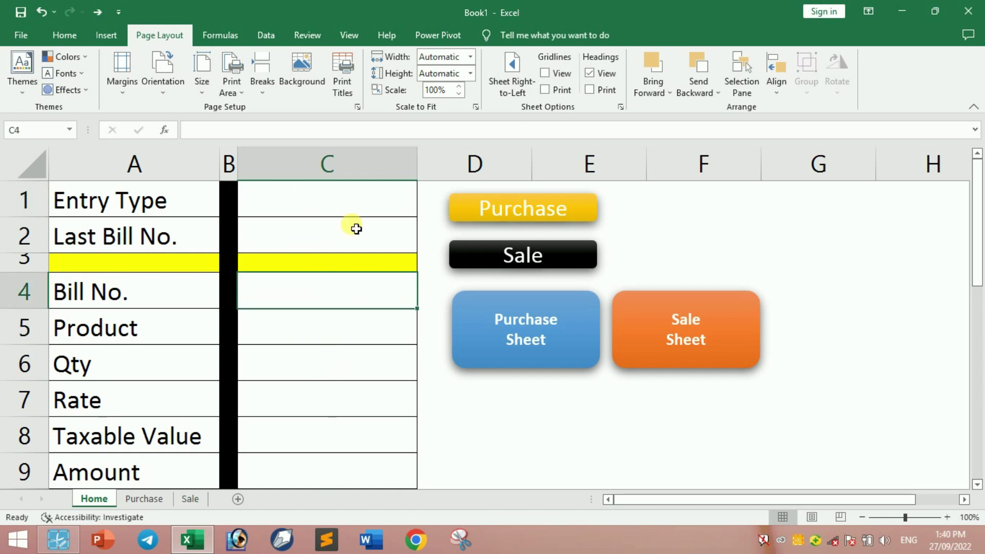
left_click(344, 202)
left_click(423, 210)
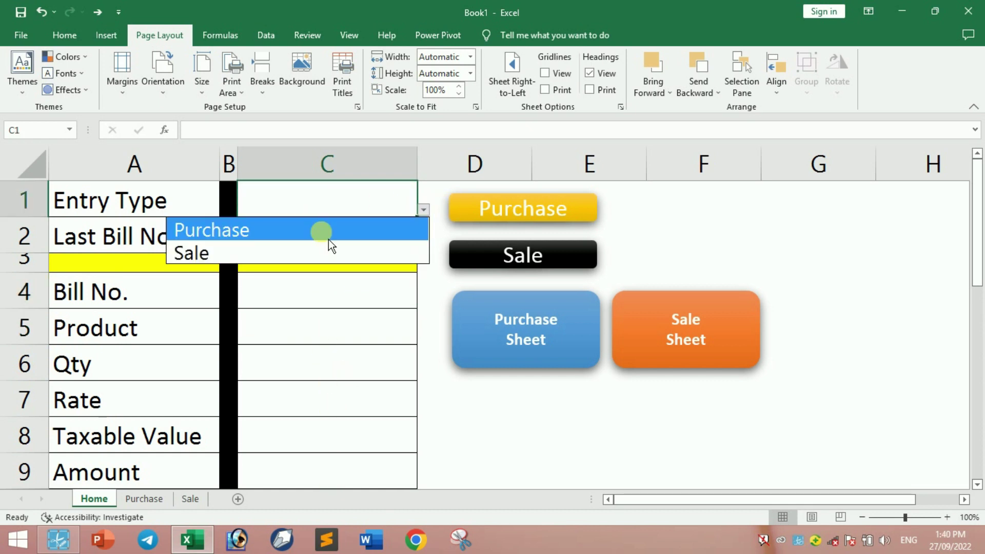
left_click(251, 238)
left_click(314, 306)
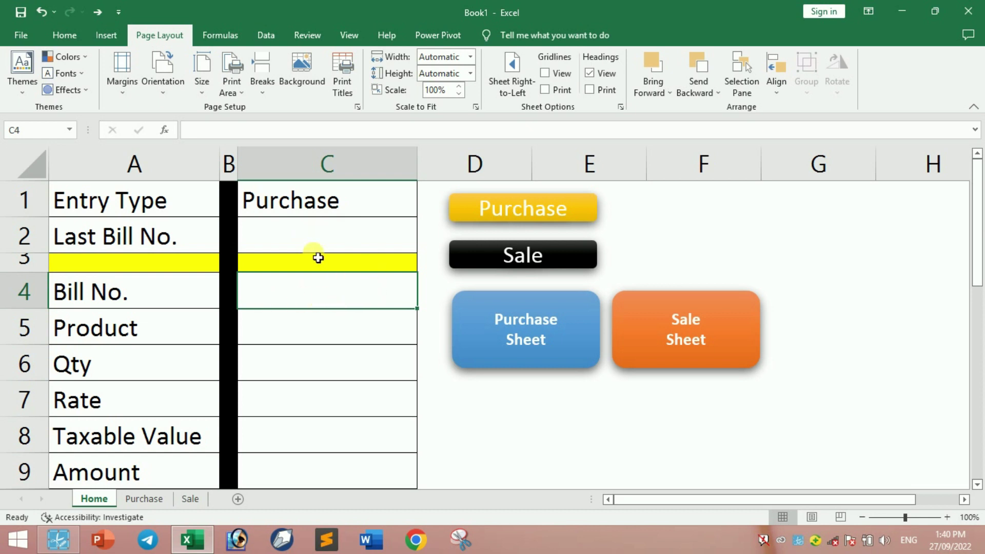
left_click(289, 239)
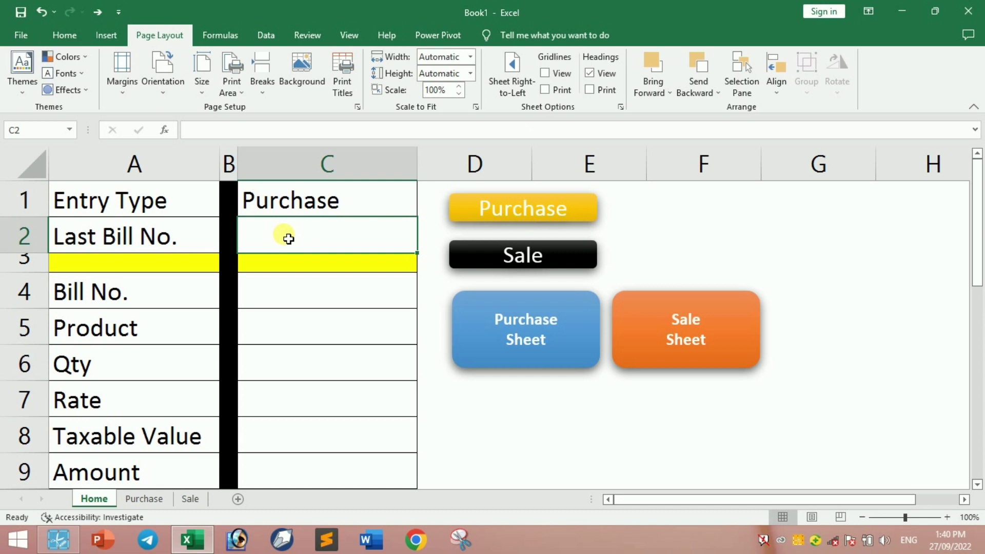
type("4")
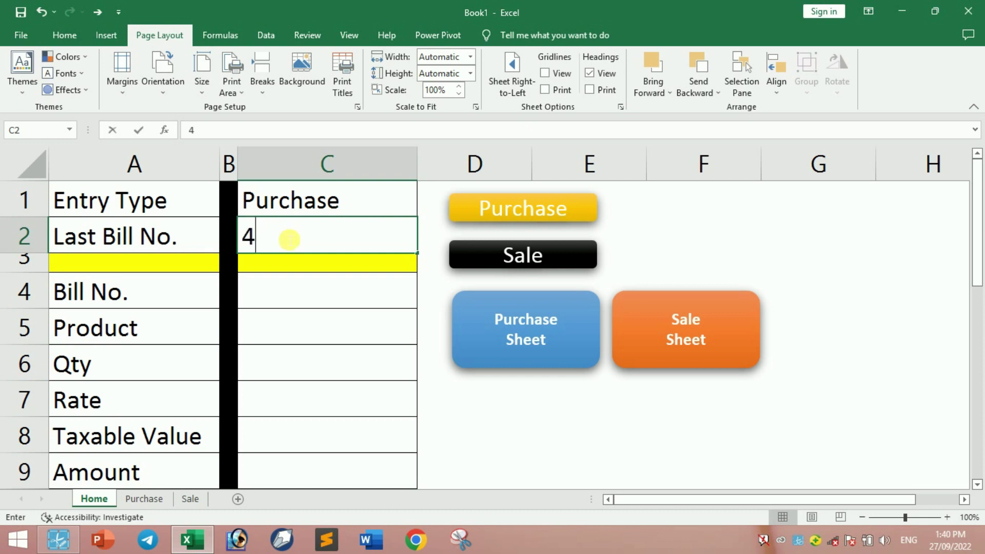
key("Return")
key("Down")
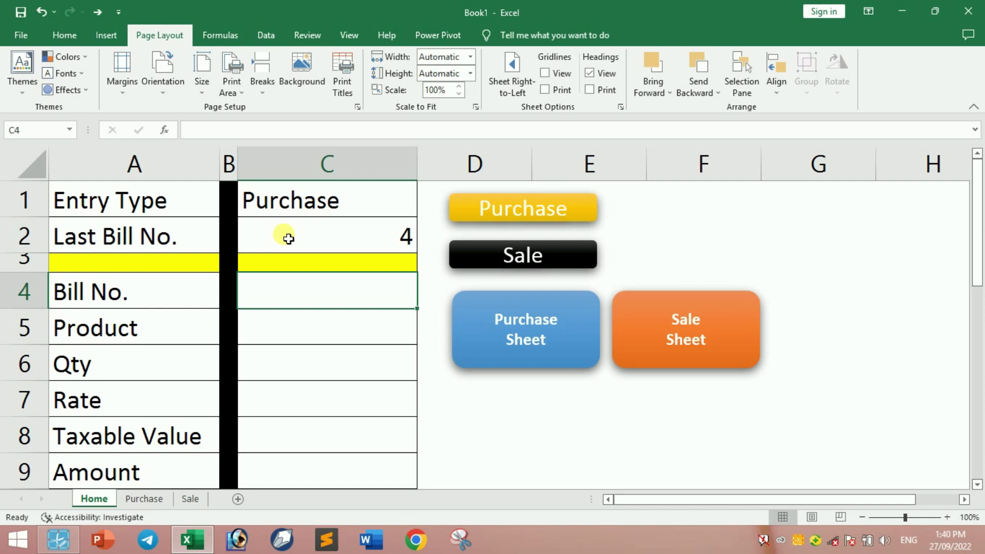
key("Up")
key("Up")
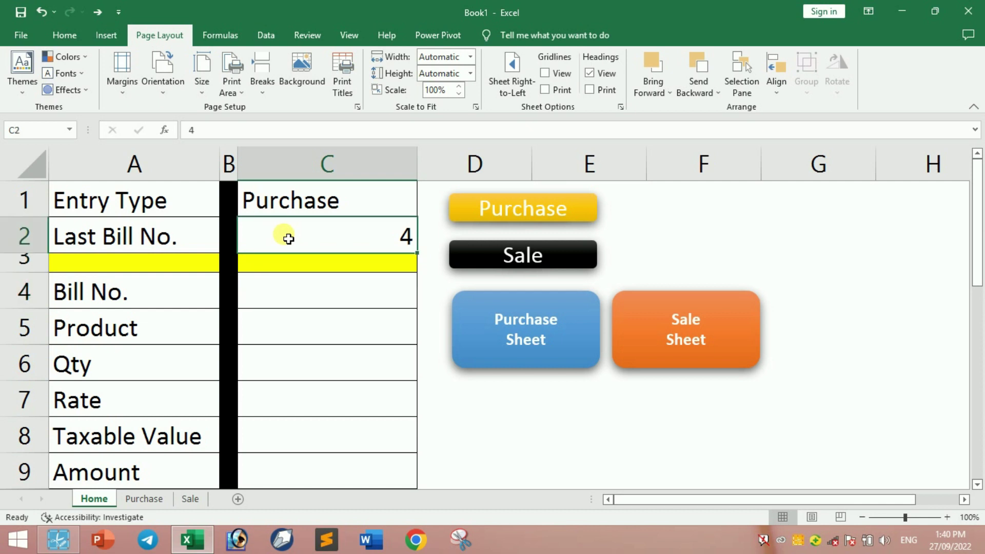
key("Delete")
Fill the entry form's C4:C8 with bill number 1, product Computer, quantity 10, rate 12500 and taxable value 12%
left_click(392, 296)
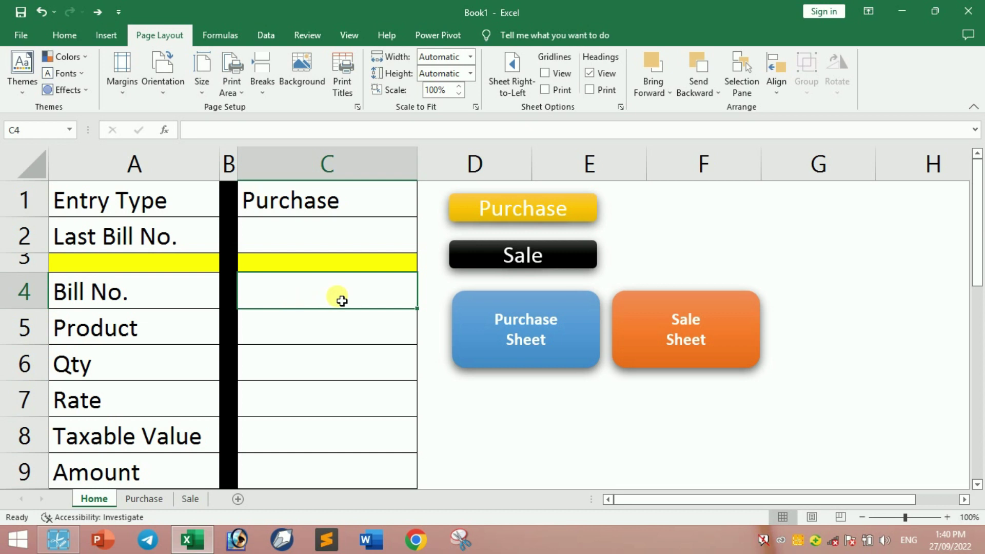
type("1")
key("Return")
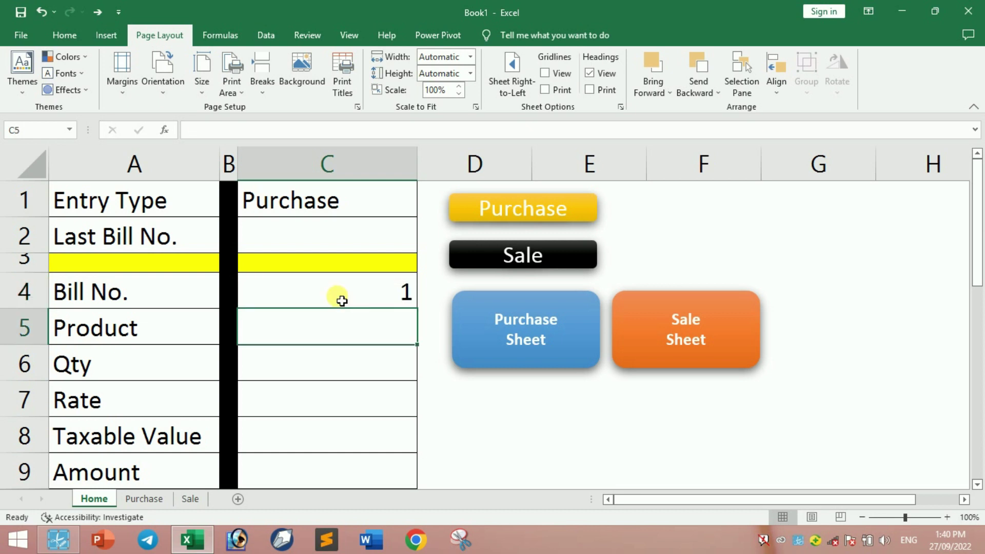
type("Compute")
key("Return")
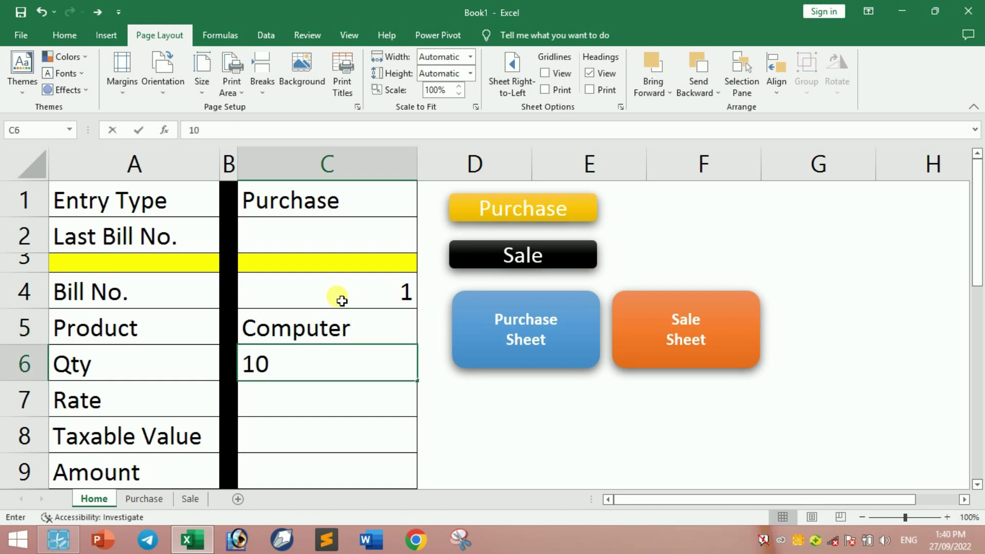
key("Return")
type("12500")
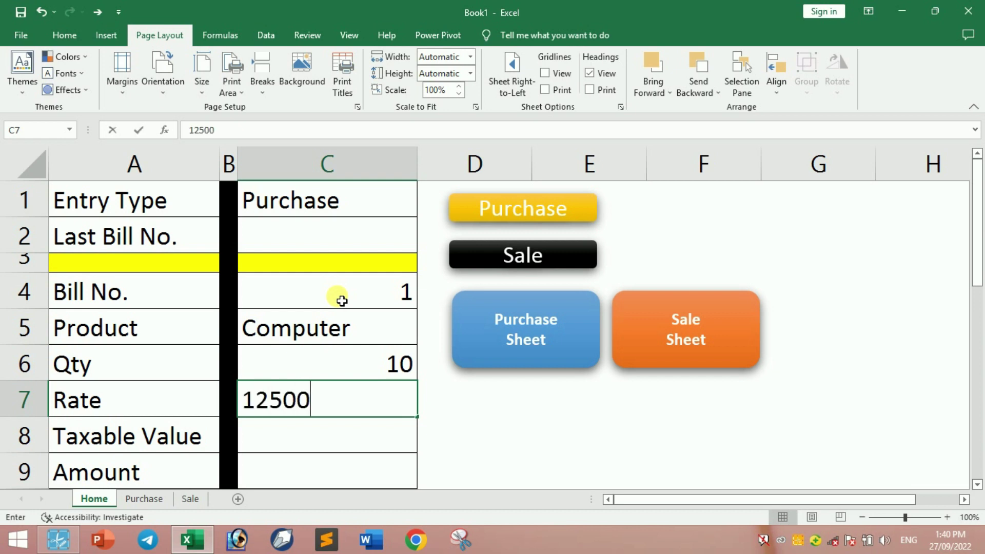
key("Return")
type("1")
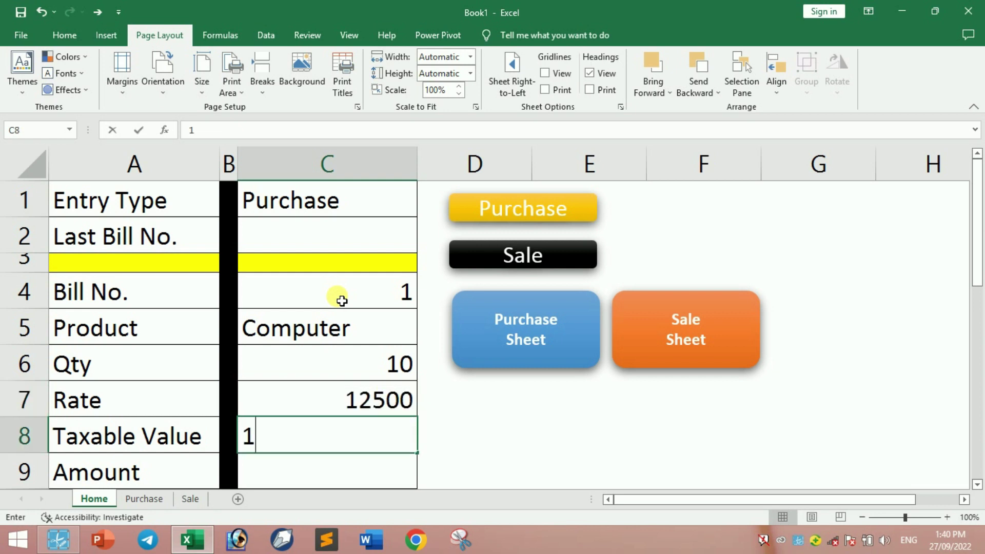
type("2%")
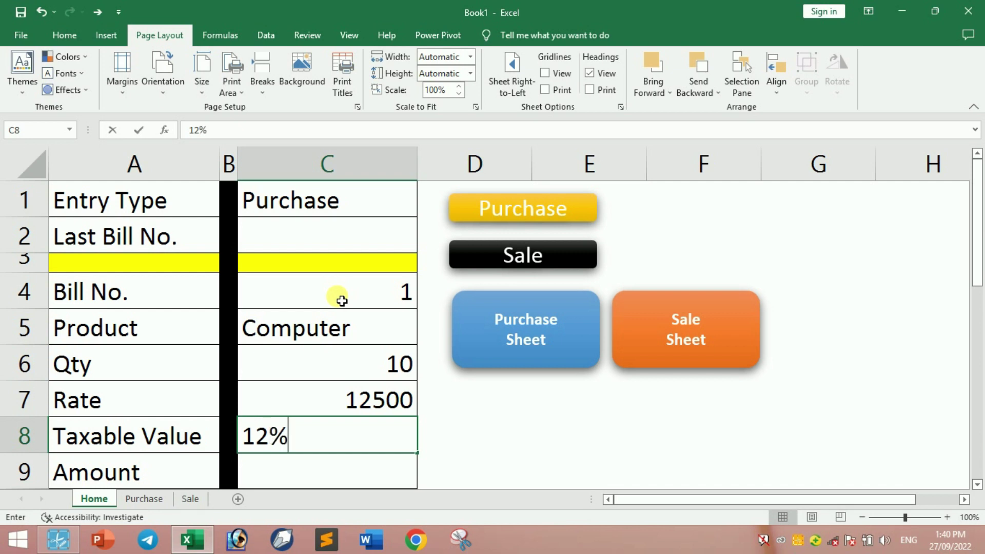
key("Return")
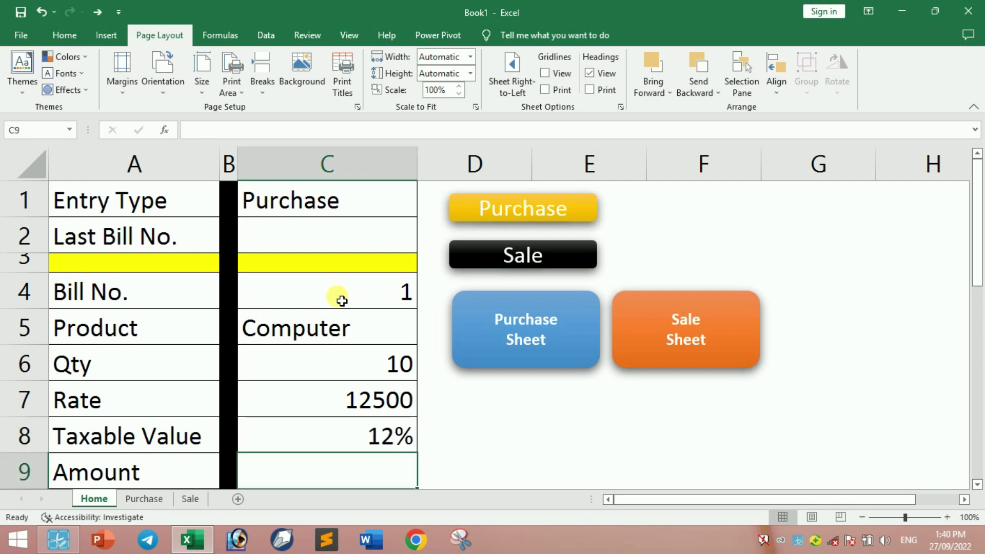
Calculate the Amount in C9 with the formula =(C6*C7)+(C6*C7)*C8
type("=")
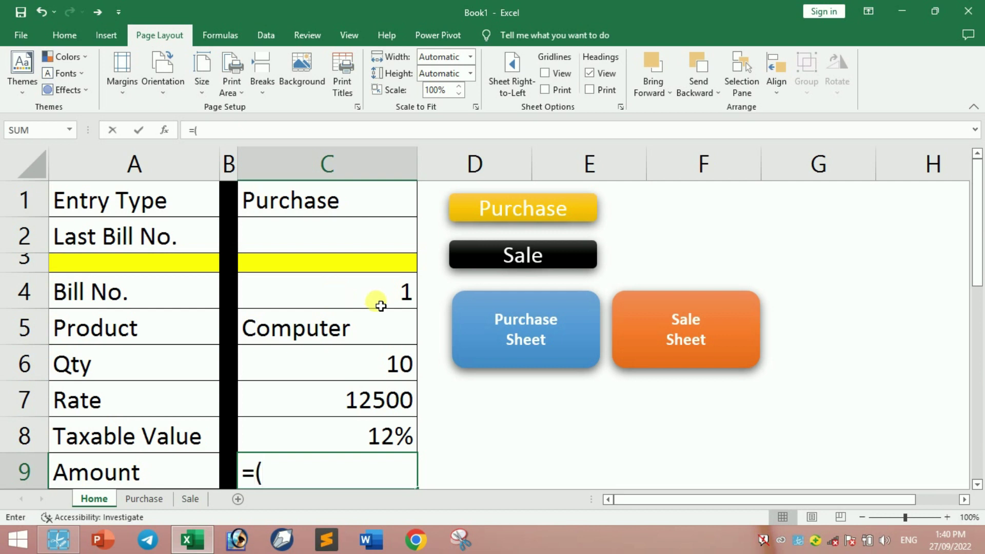
type("(")
left_click(354, 372)
type("*")
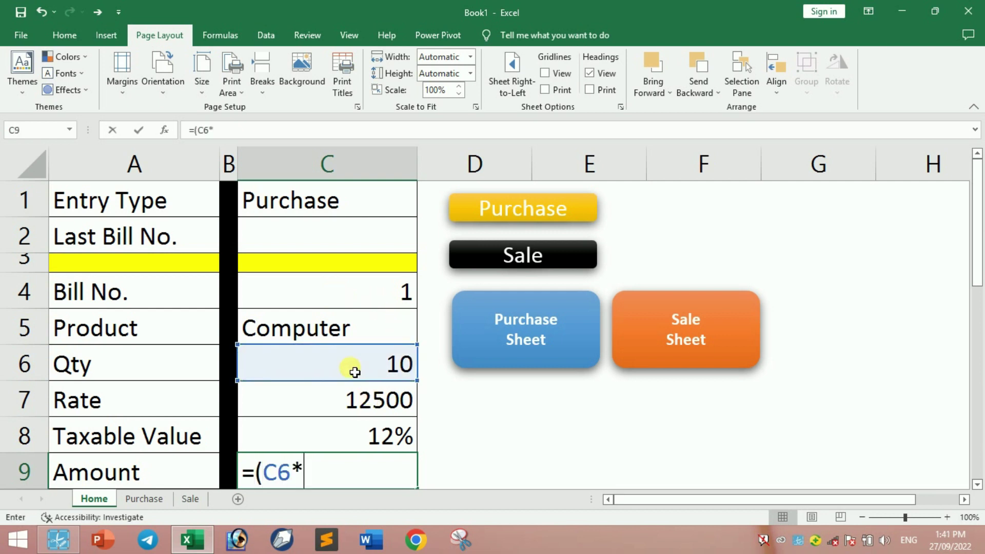
left_click(356, 399)
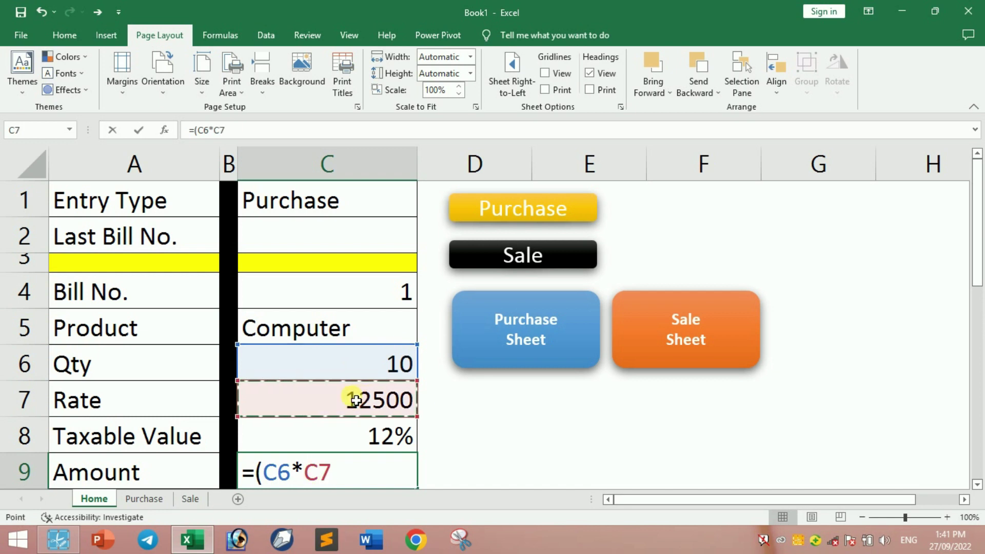
type(")")
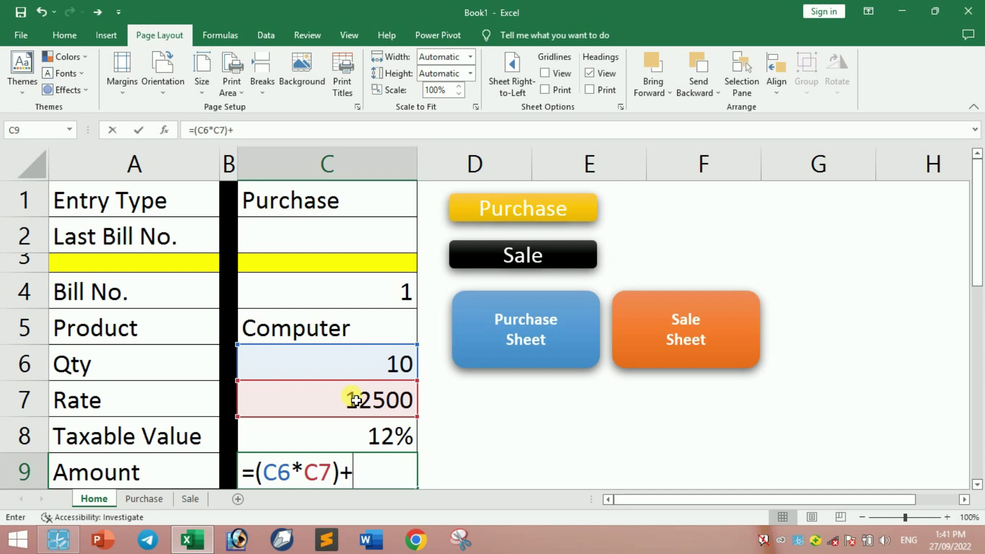
type("+(")
left_click(354, 368)
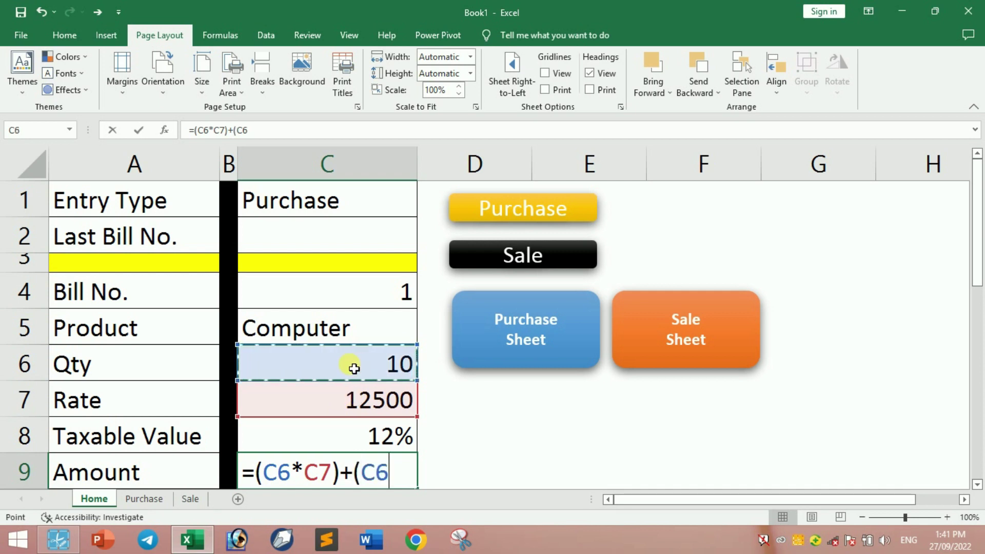
type("*")
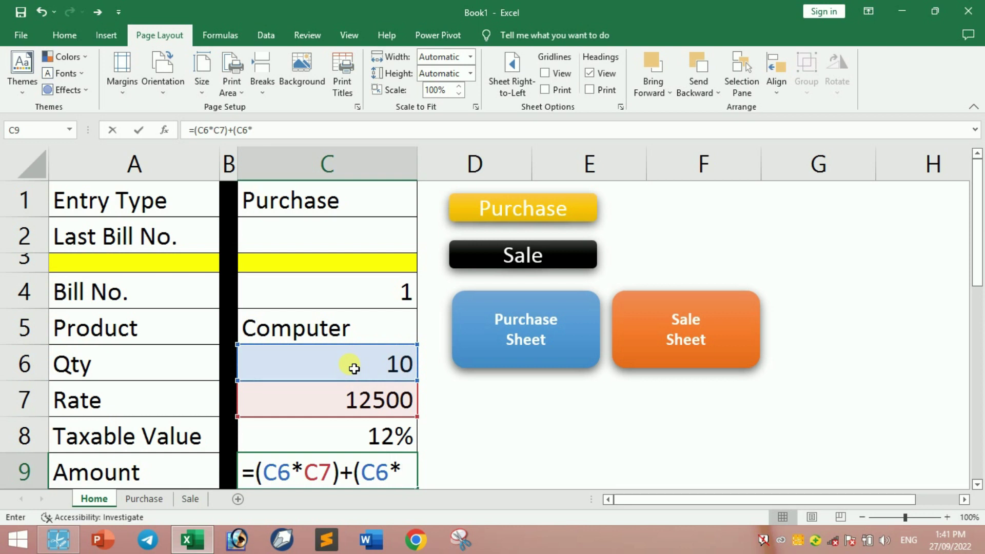
left_click(361, 403)
type(")*")
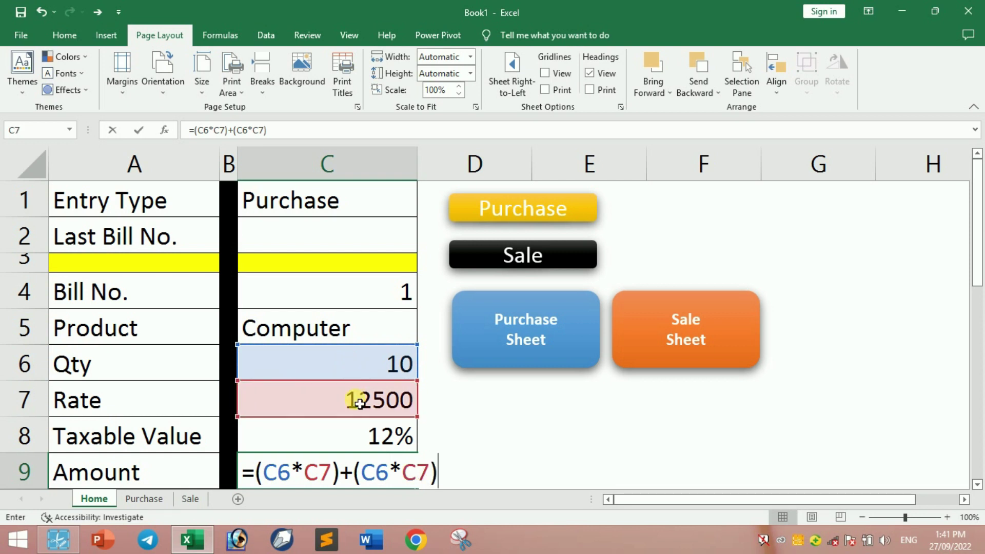
left_click(355, 442)
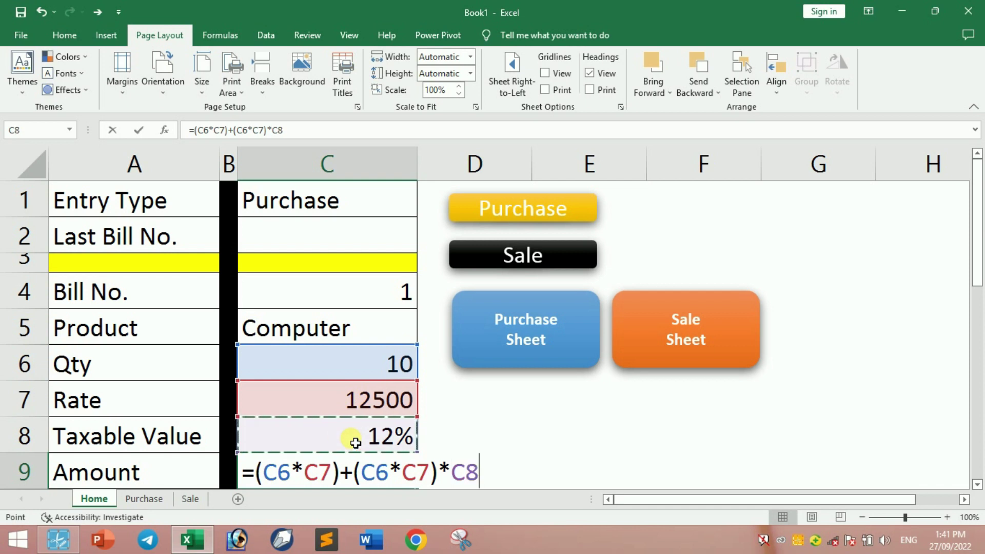
key("Return")
scroll(352, 437, "up", 1)
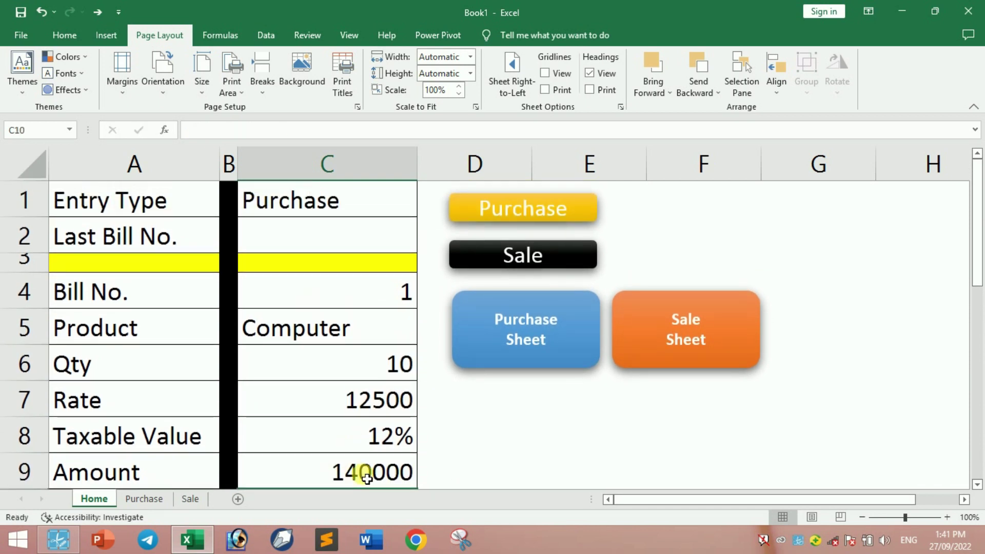
left_click(366, 478)
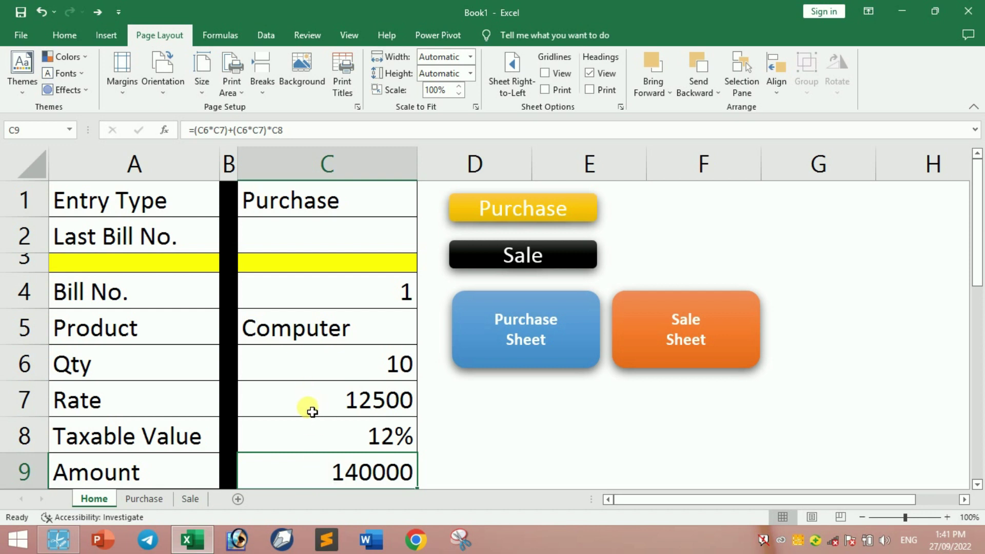
Start recording a macro named Purchase, stored in this workbook
left_click(350, 35)
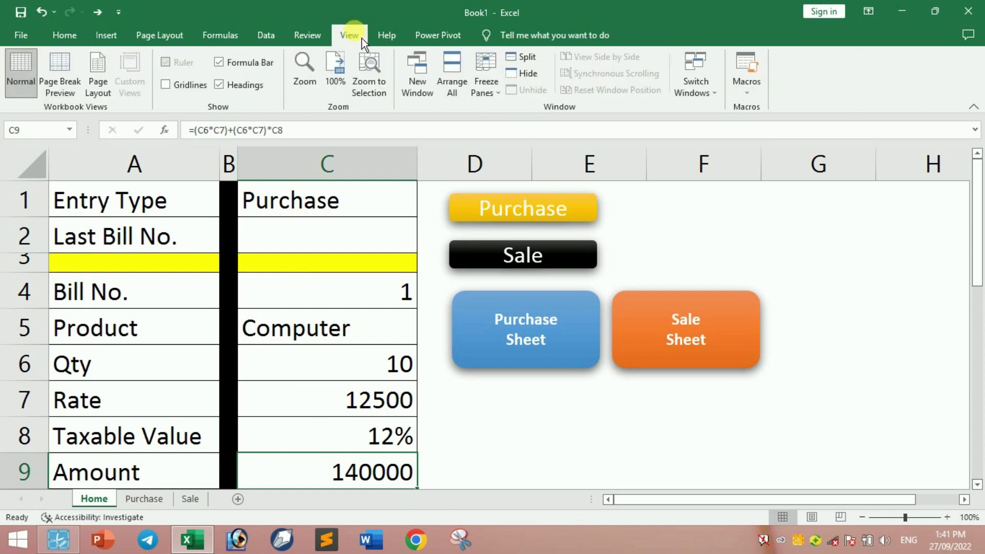
left_click(753, 95)
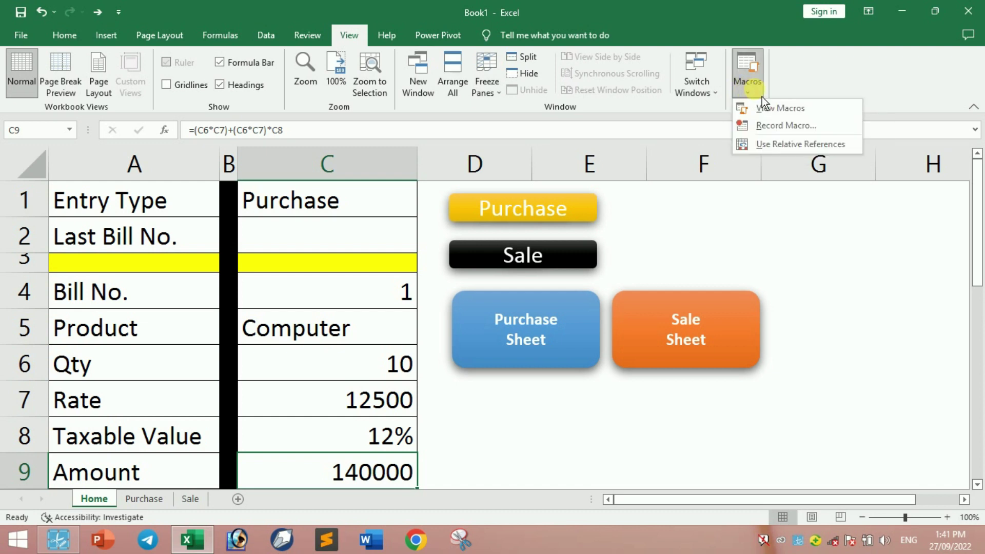
left_click(797, 132)
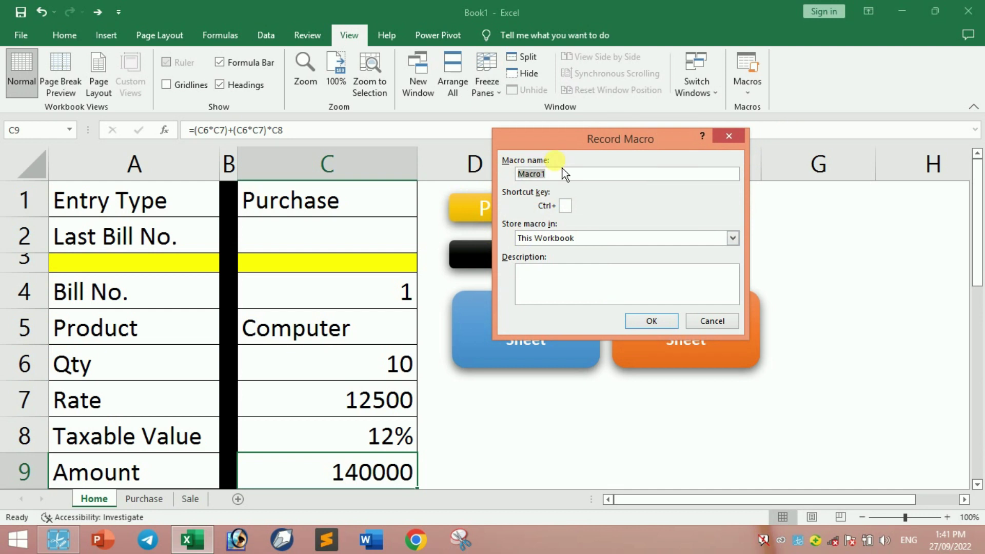
type("Purchase")
left_click(645, 324)
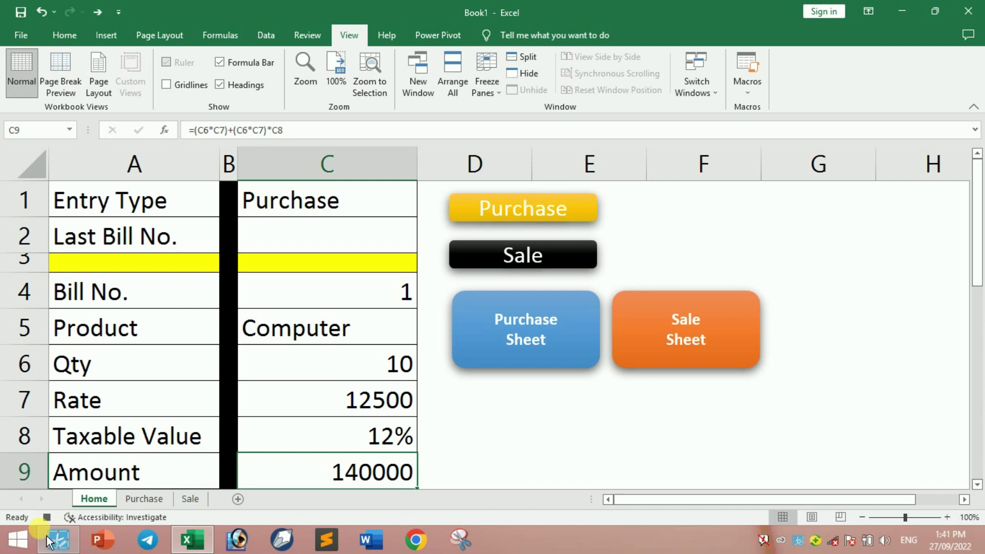
Copy the Home form's entries C4:C9 and paste them transposed at A3 of the Purchase sheet's table
left_click_drag(356, 291, 355, 480)
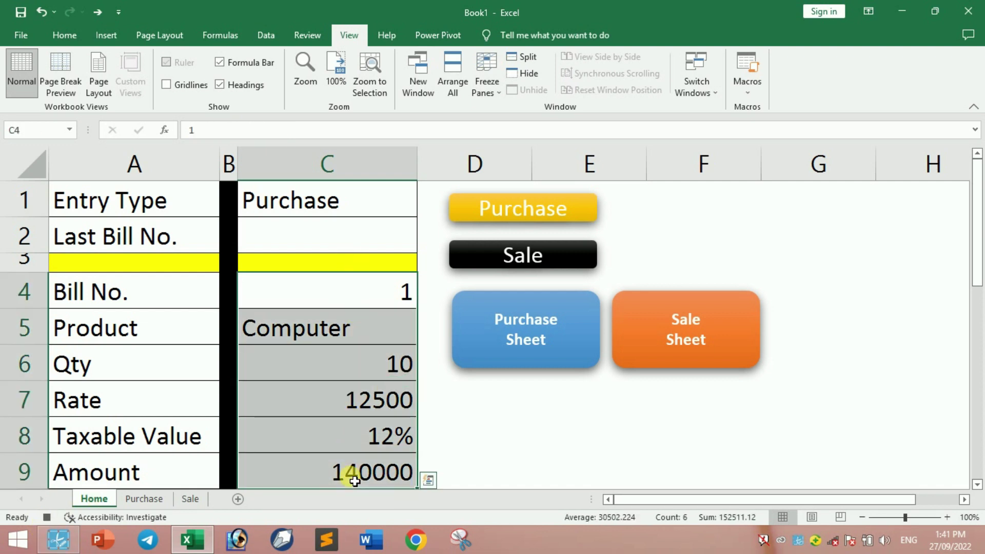
key("ctrl+c")
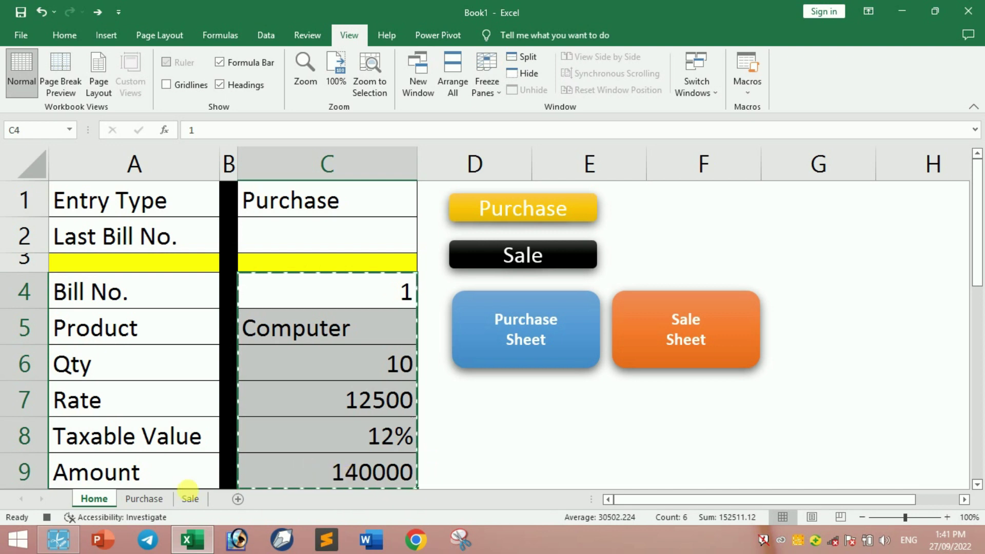
left_click(144, 499)
left_click(30, 212)
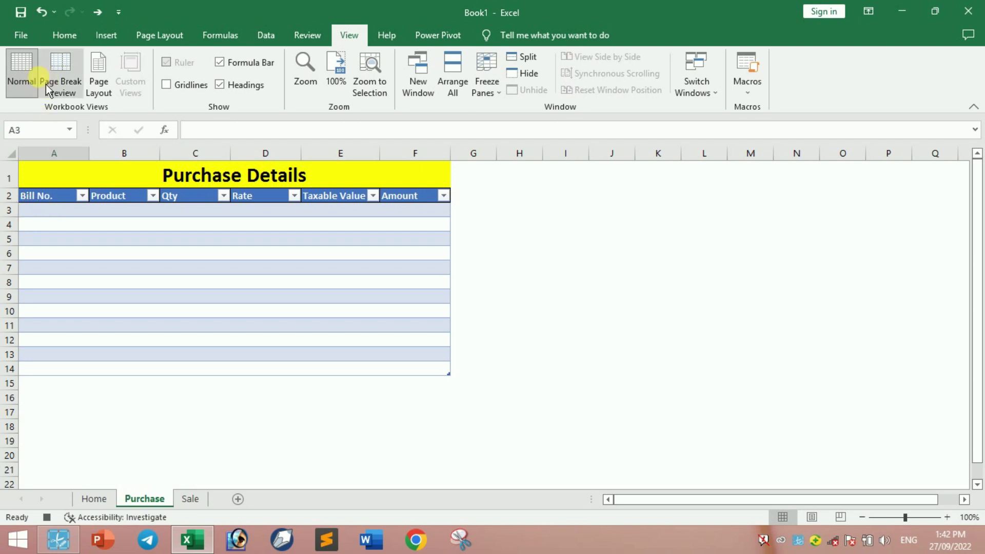
left_click(63, 35)
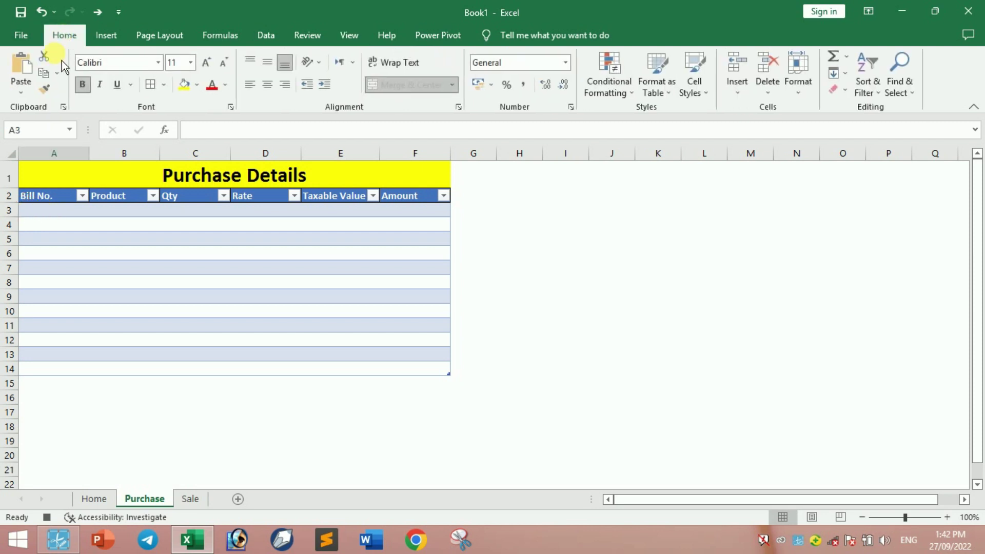
left_click(30, 97)
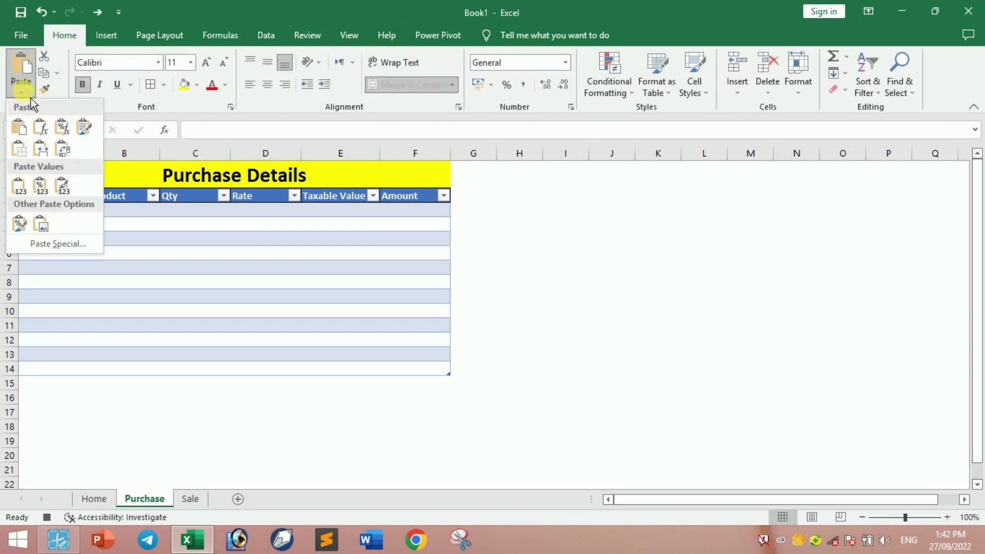
left_click(65, 157)
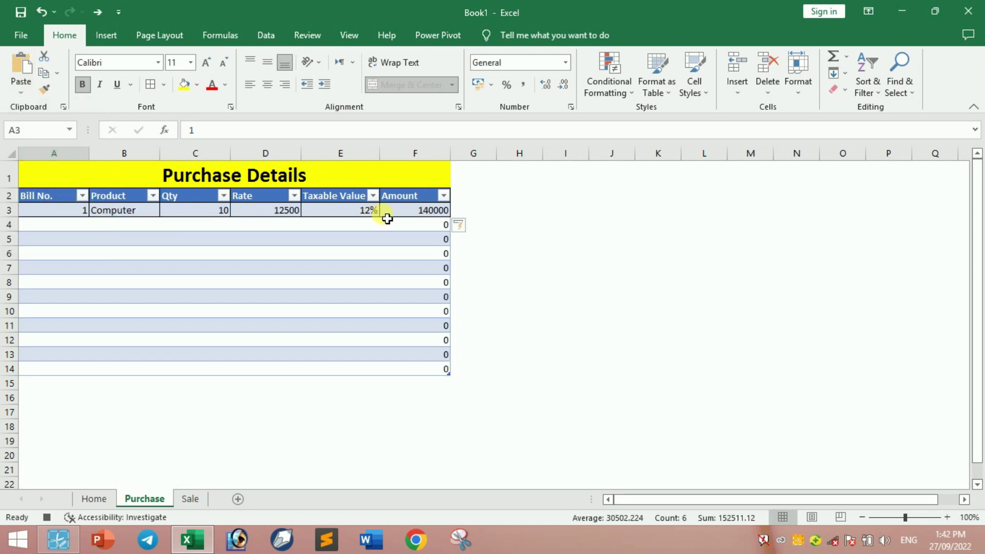
Insert a blank table row above the pasted entry in row 3 of the Purchase Details table
right_click(47, 216)
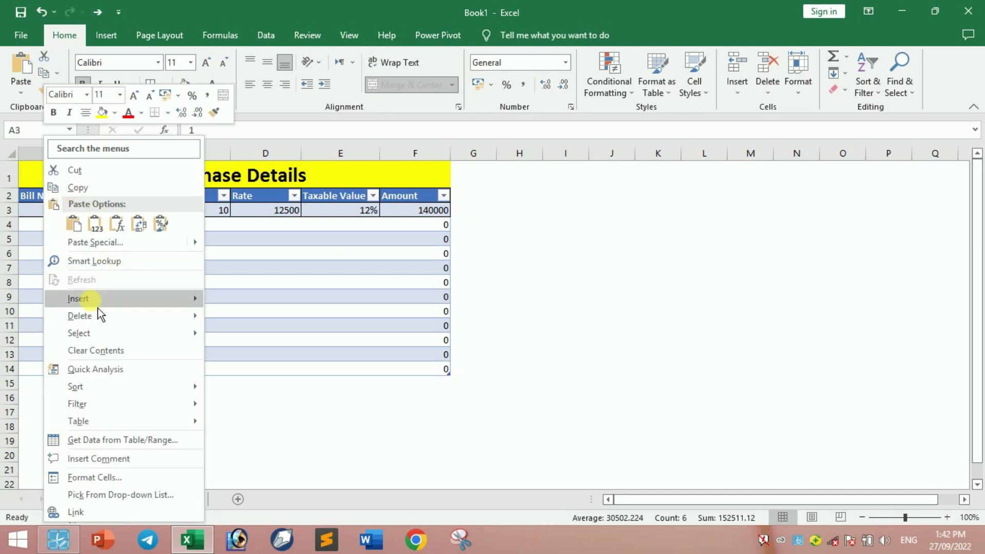
mouse_move(102, 306)
left_click(262, 316)
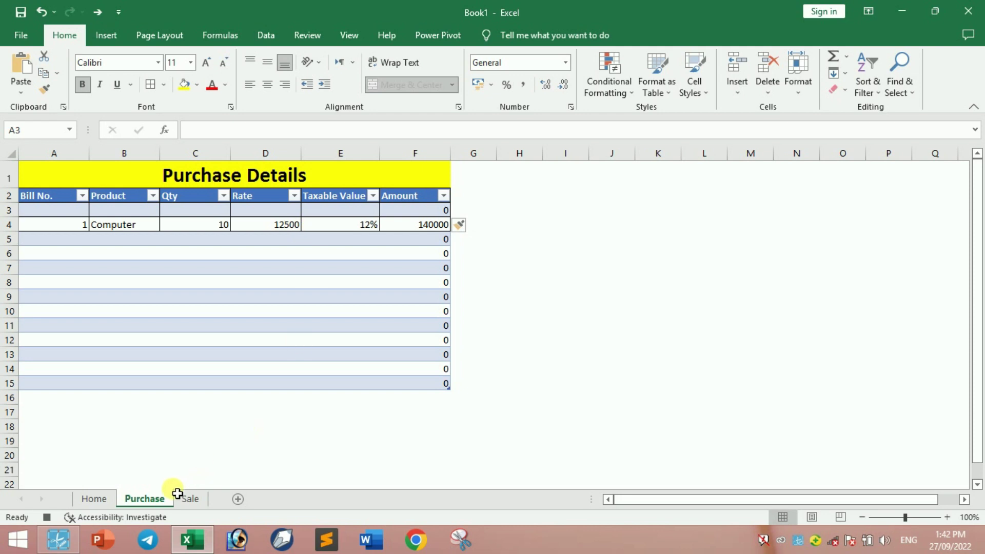
Clear the bill number, product, quantity and rate in C4:C7 of the Home sheet and stop recording the macro
left_click(112, 499)
left_click_drag(334, 292, 335, 406)
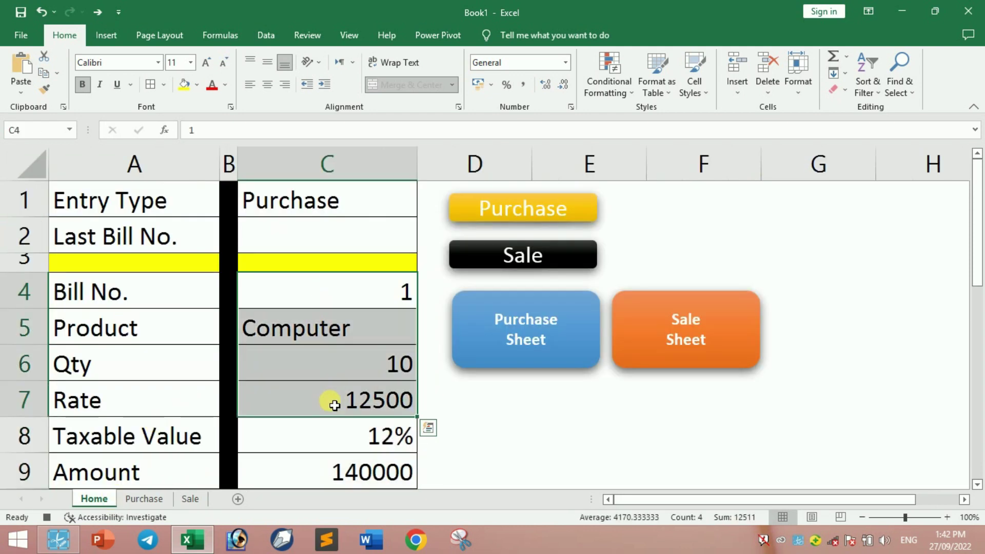
key("Delete")
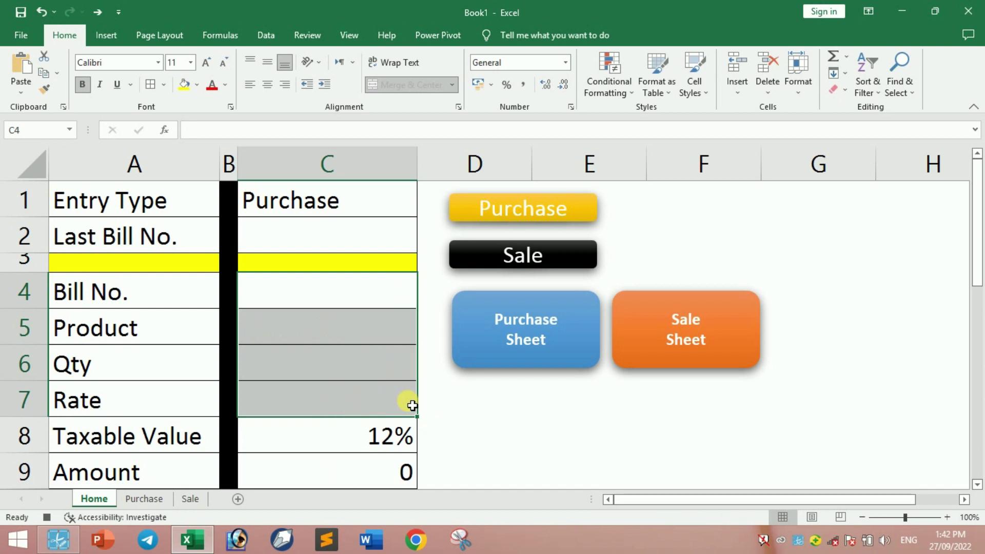
left_click(470, 428)
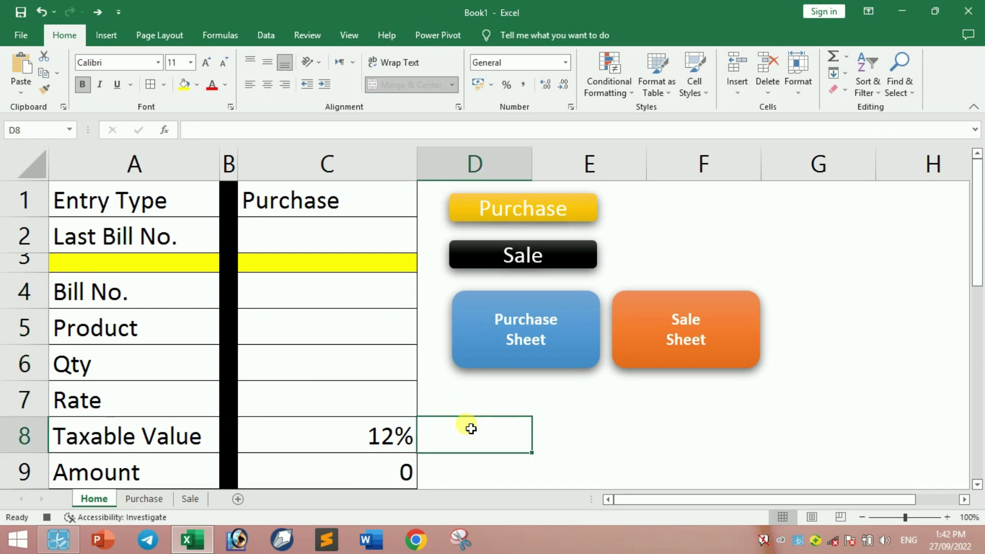
left_click(47, 518)
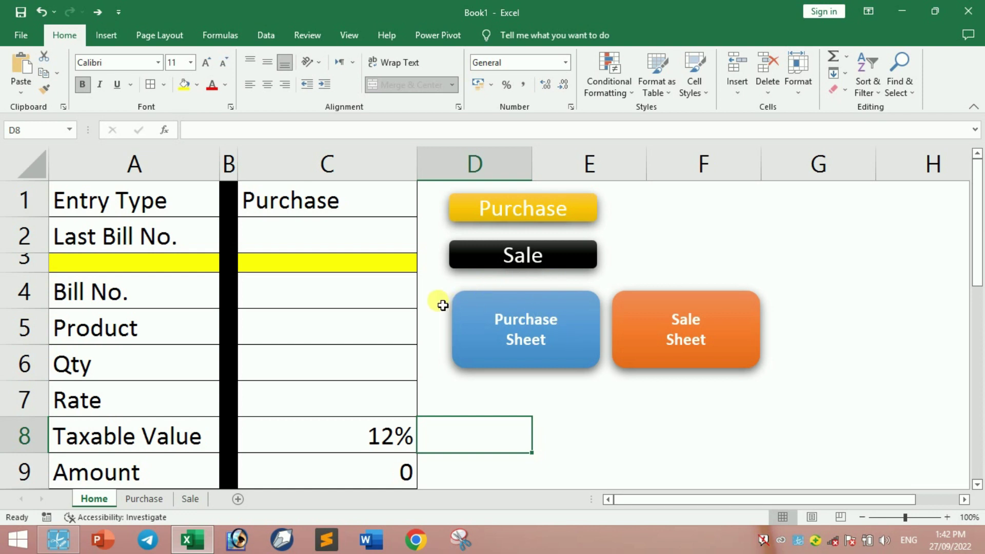
Choose Sale as the entry type in C1 of the Home sheet
left_click(293, 207)
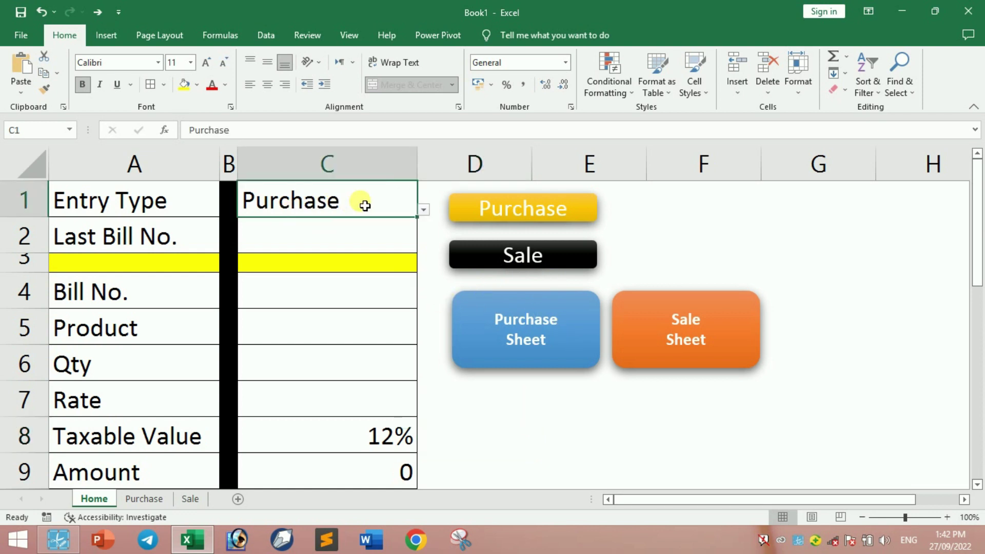
left_click(424, 209)
left_click(220, 252)
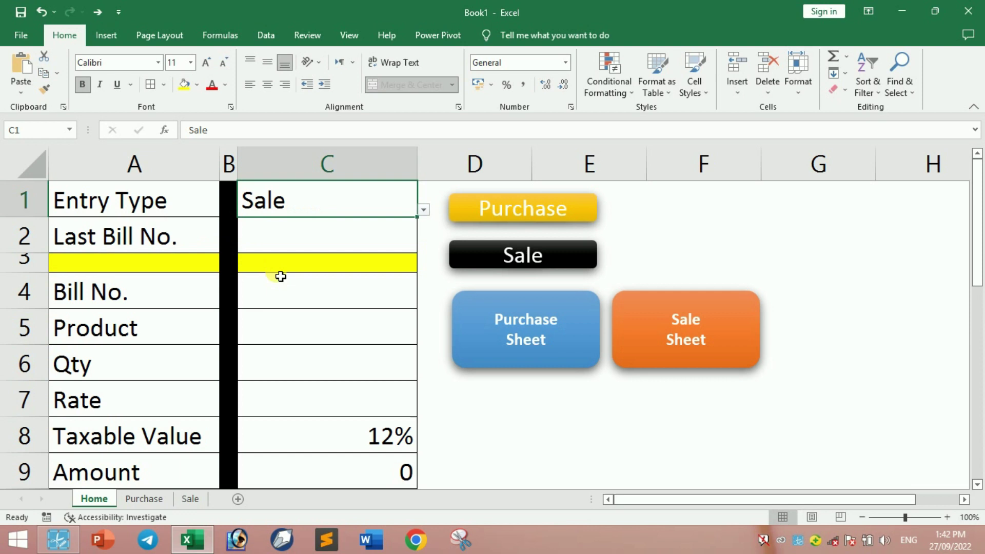
Fill the entry form's C4:C7 with bill number 1, product Computer, quantity 10 and rate 15000
left_click(281, 288)
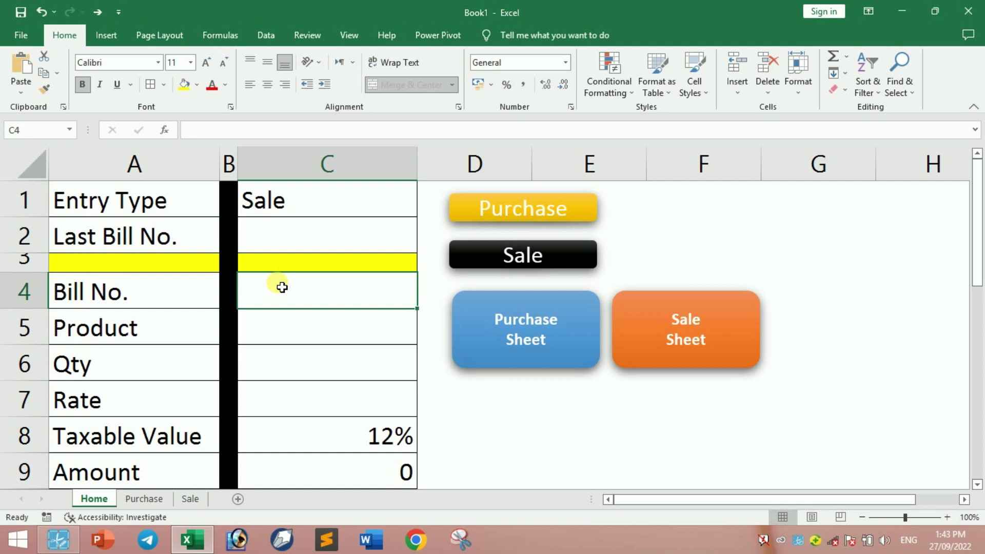
type("1")
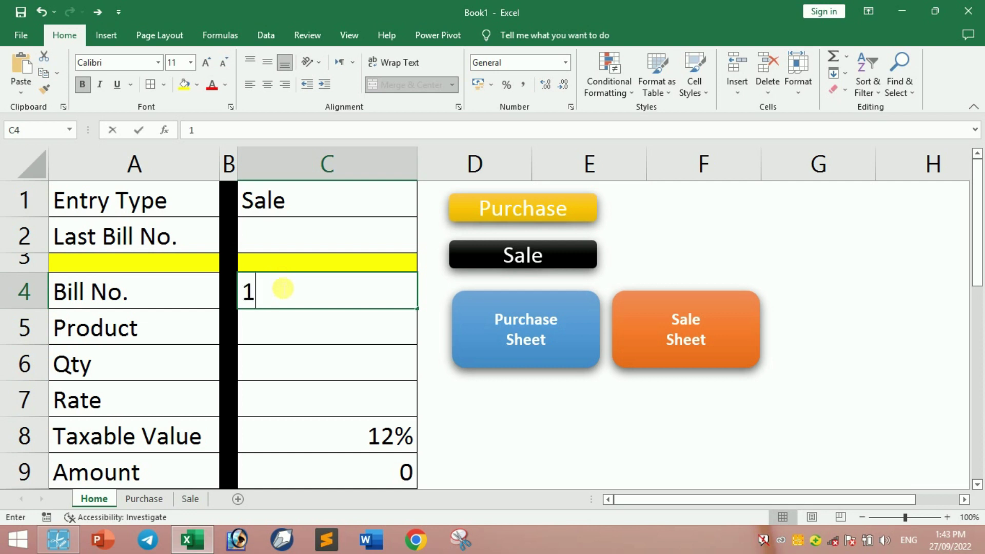
key("Return")
type("C")
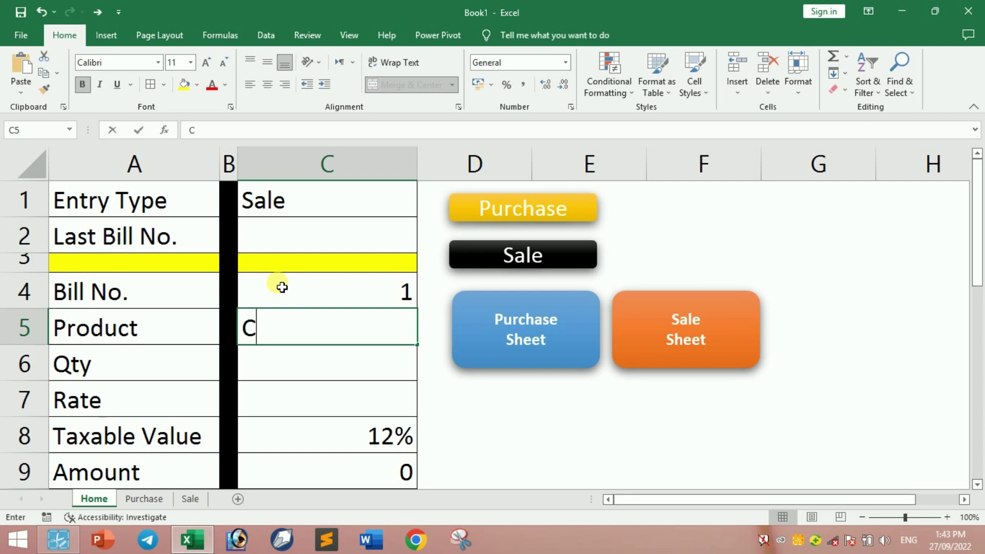
type("omputer")
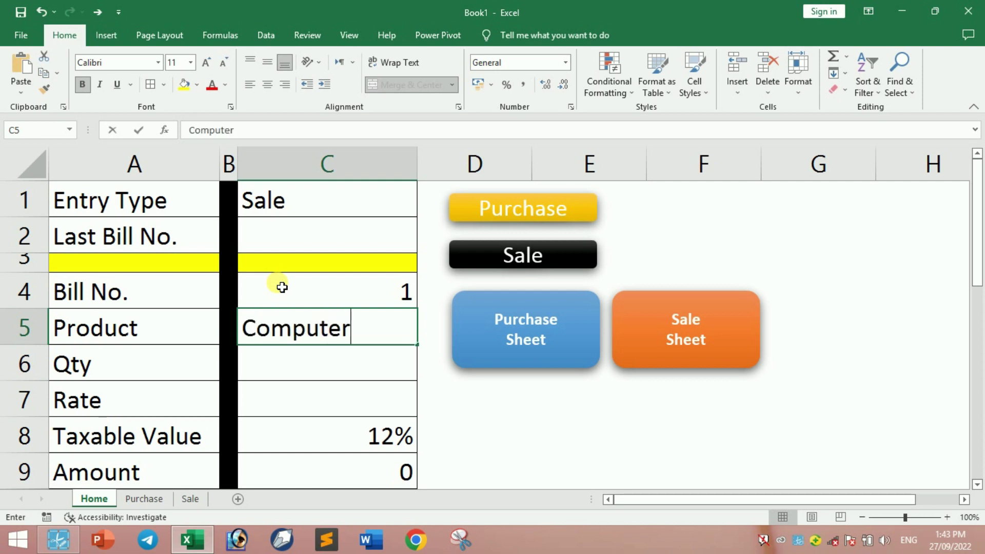
key("Return")
type("10")
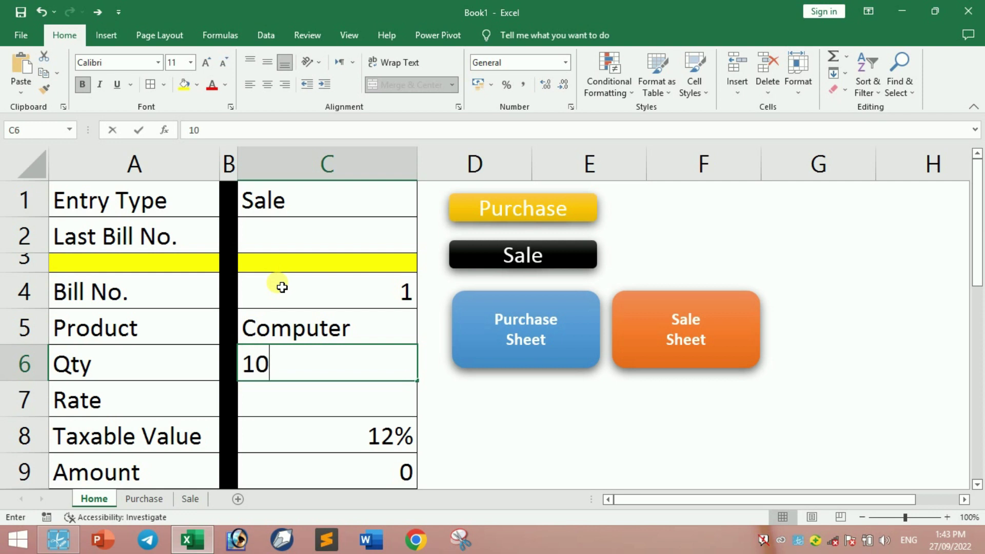
key("Return")
type("15000")
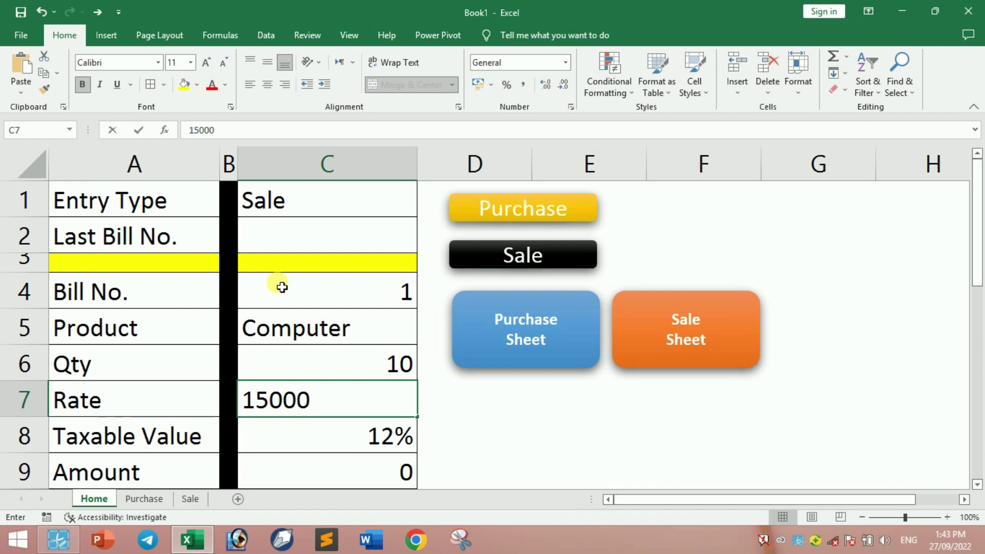
key("Up")
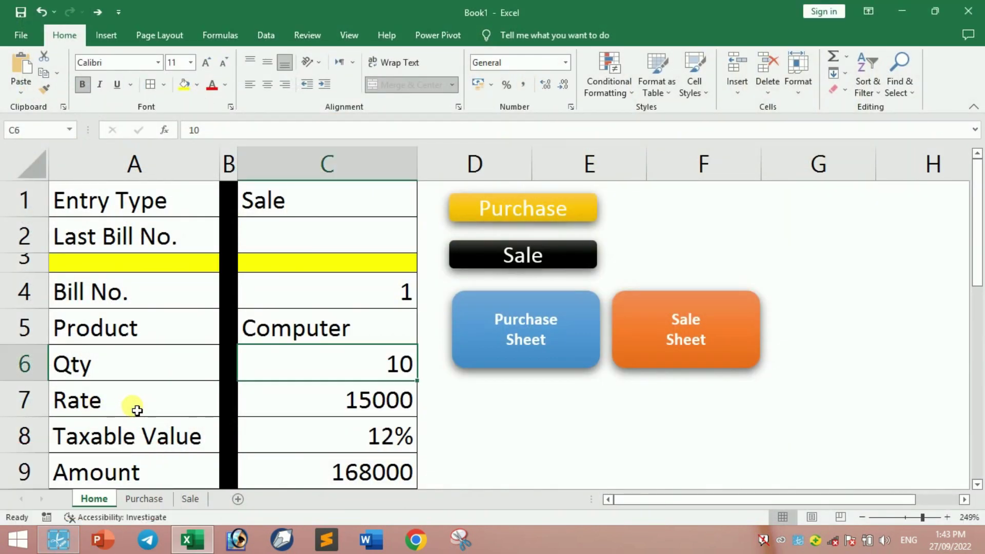
Start recording a macro named Sale, stored in this workbook
left_click(349, 35)
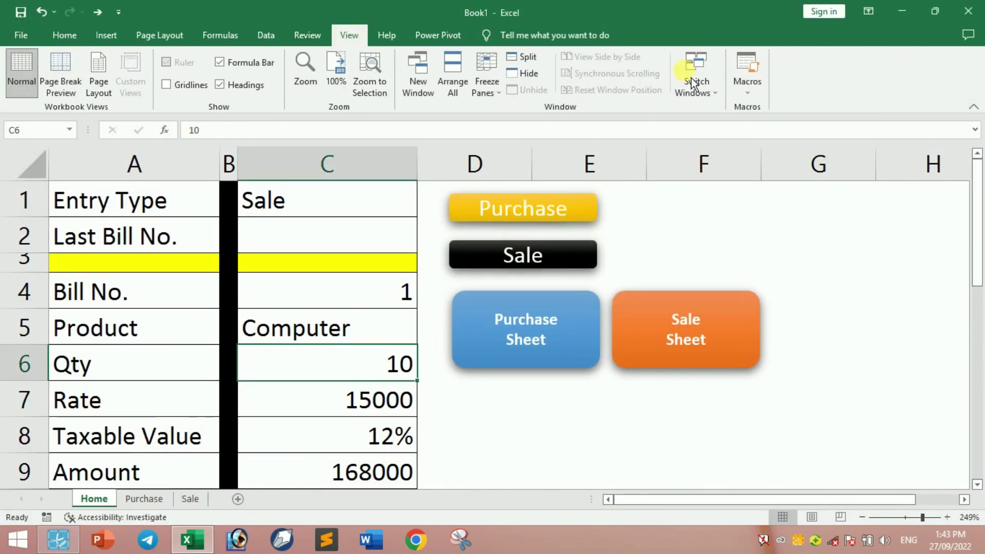
left_click(750, 94)
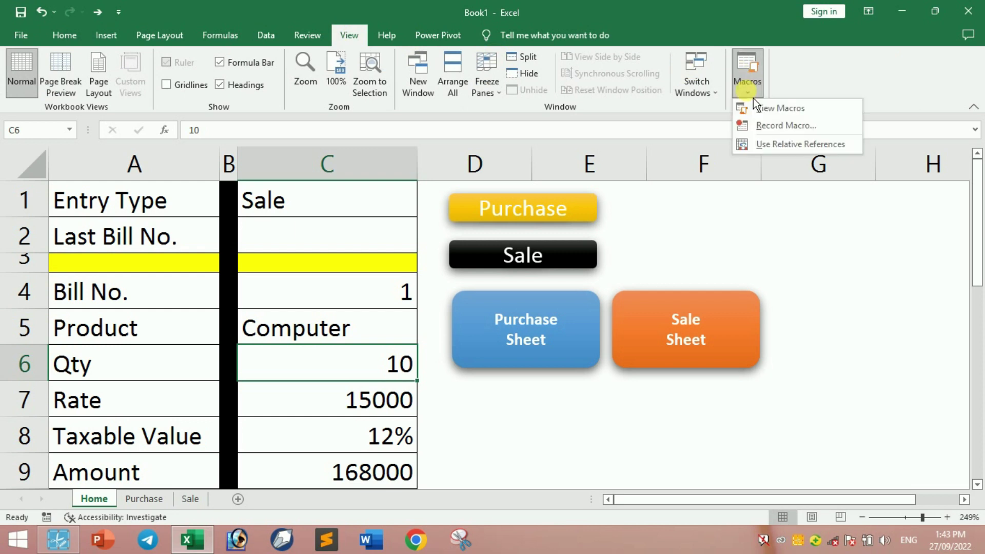
left_click(776, 135)
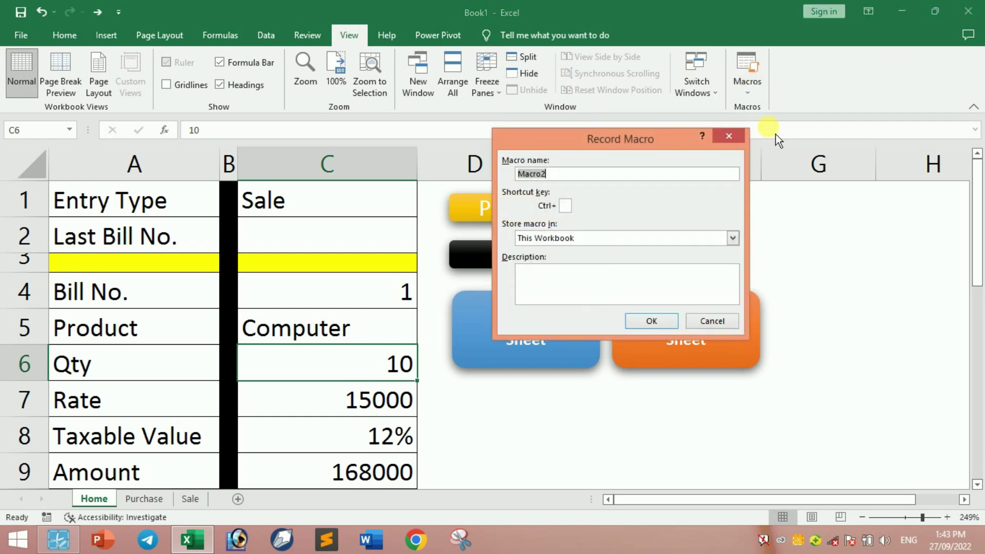
type("Sale")
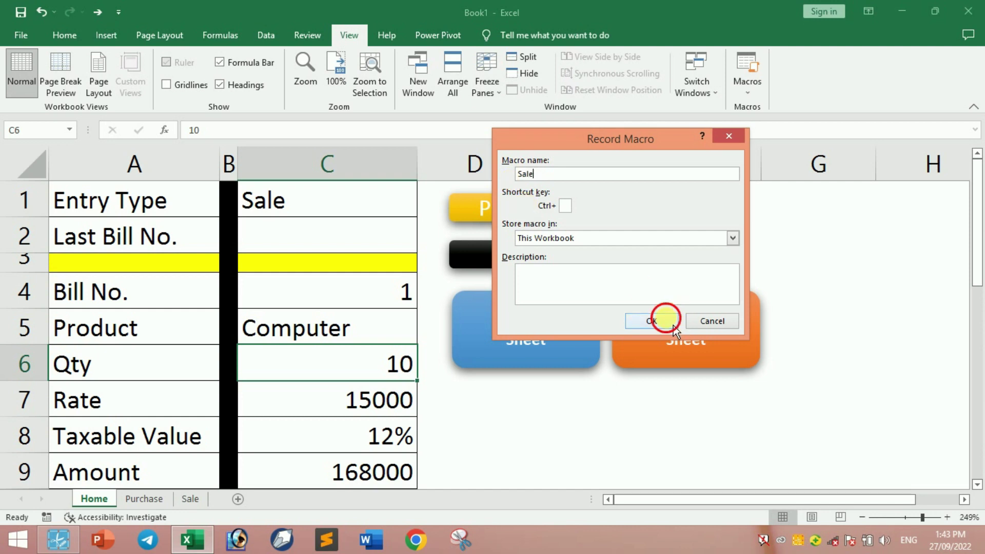
left_click(673, 327)
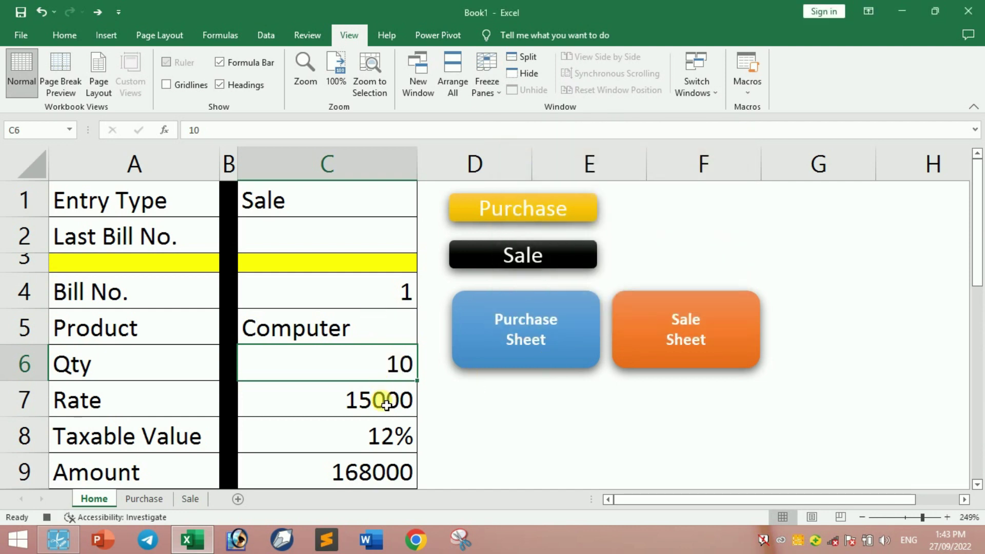
Copy the Home form's entries C4:C9 and paste them transposed at A3 of the Sale sheet's table
left_click_drag(328, 293, 327, 475)
key("ctrl+c")
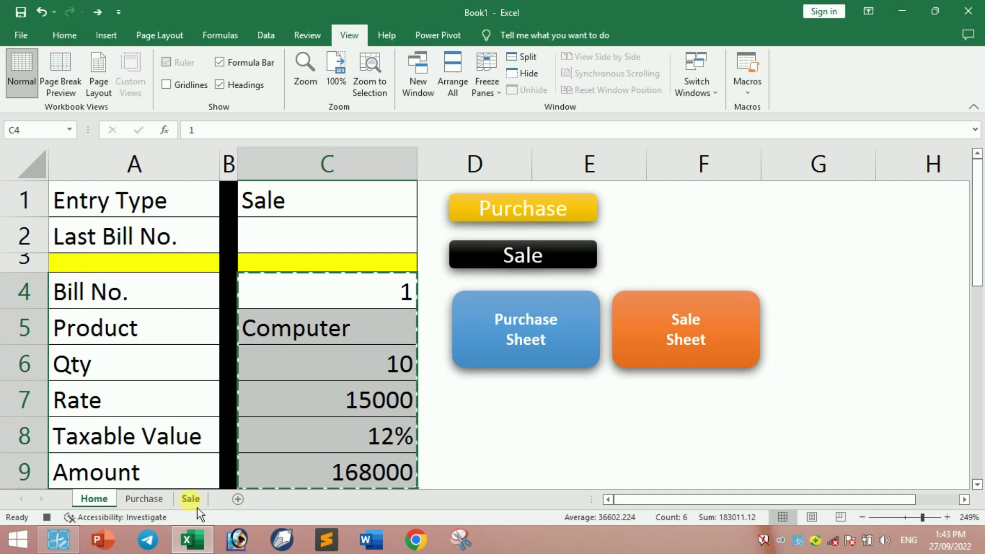
left_click(197, 506)
left_click(34, 210)
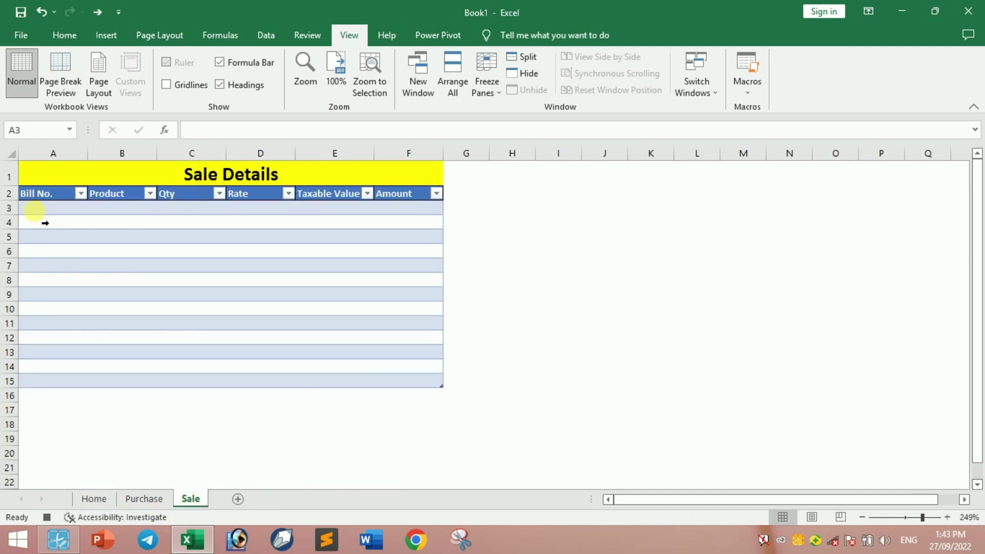
left_click(62, 41)
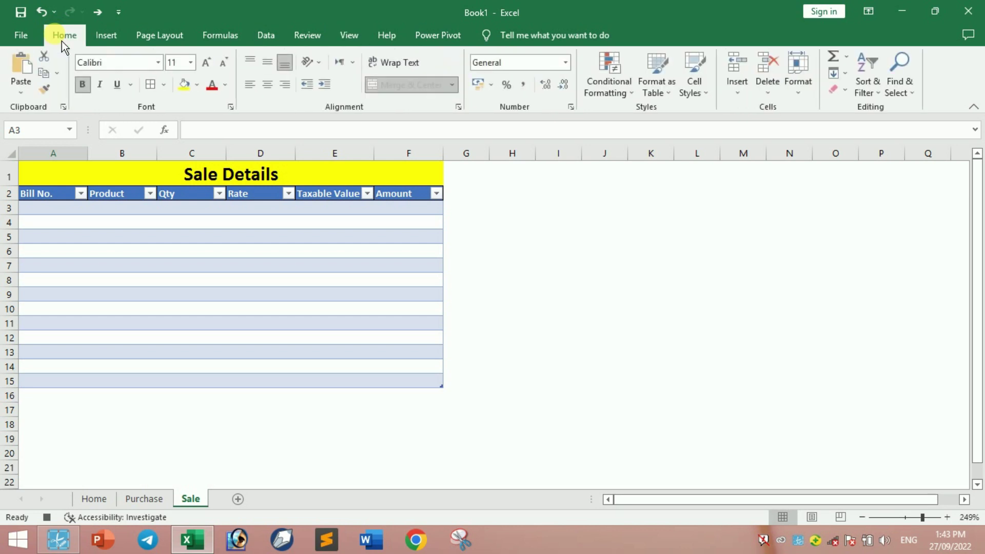
left_click(24, 92)
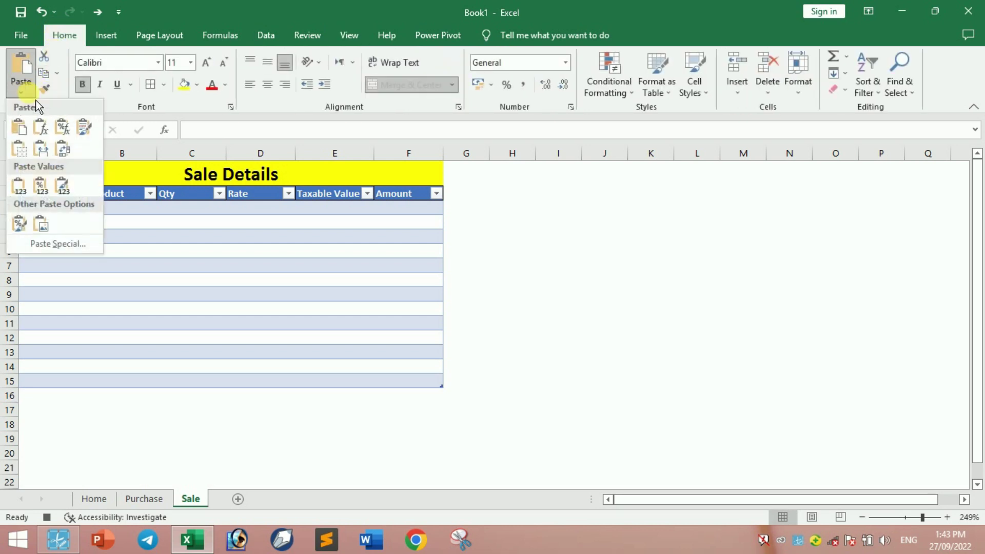
left_click(63, 148)
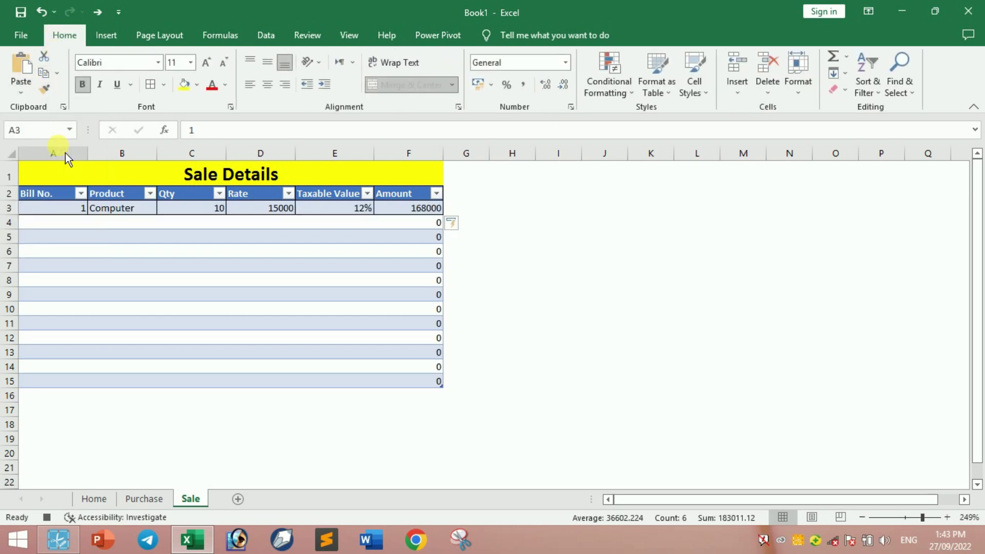
Insert a blank table row above the pasted entry in row 3 of the Sale Details table
right_click(44, 208)
mouse_move(130, 303)
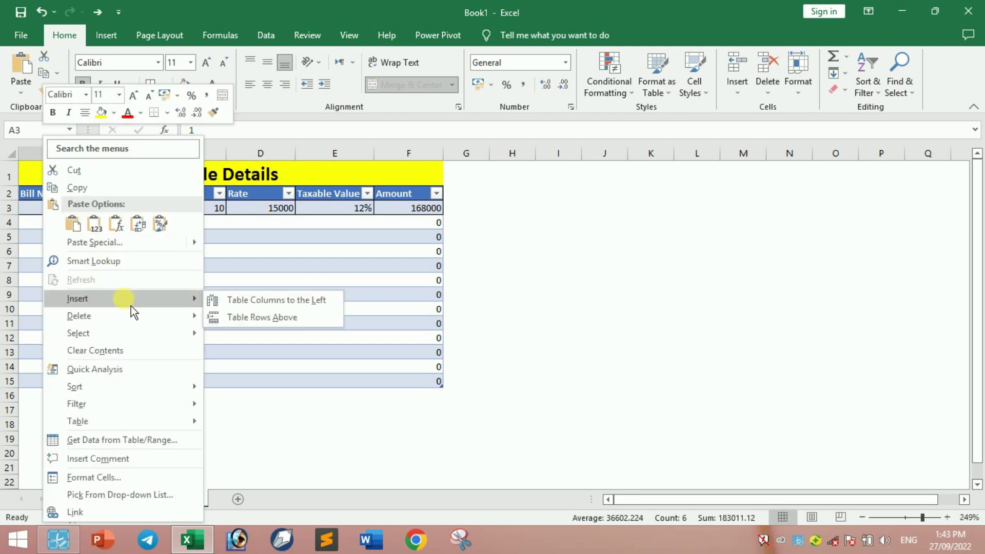
left_click(256, 318)
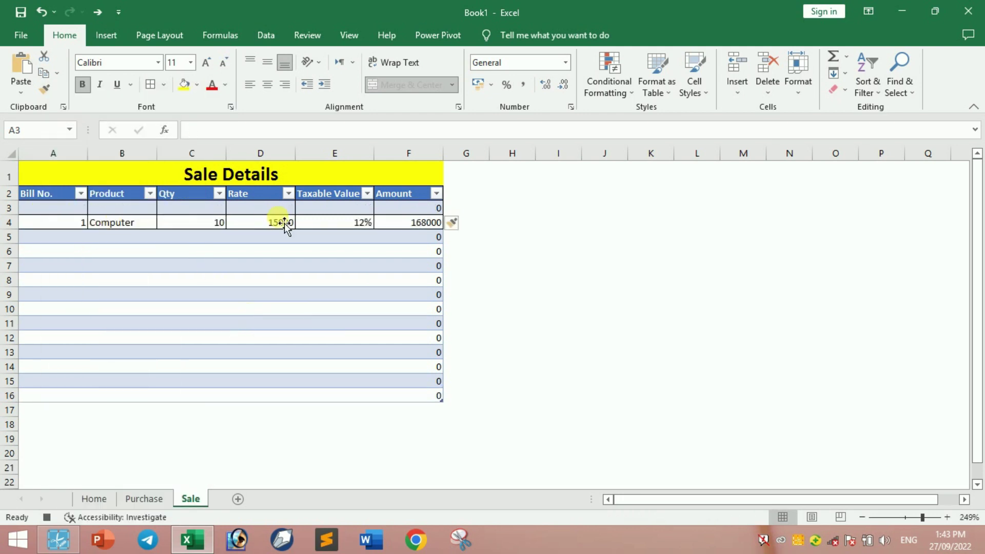
Clear the Home form's entries in C4:C7 and finish recording the Sale macro
left_click(112, 503)
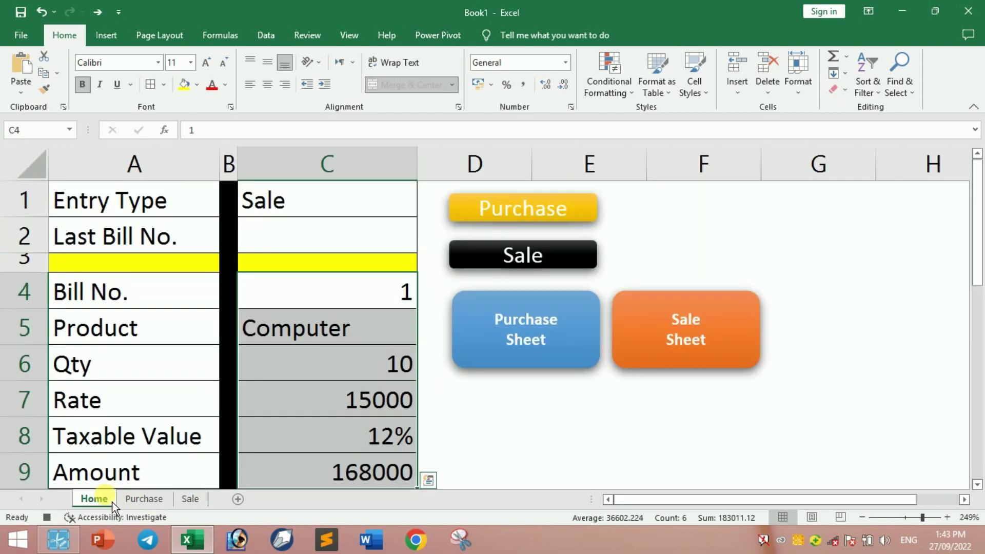
left_click_drag(314, 292, 315, 418)
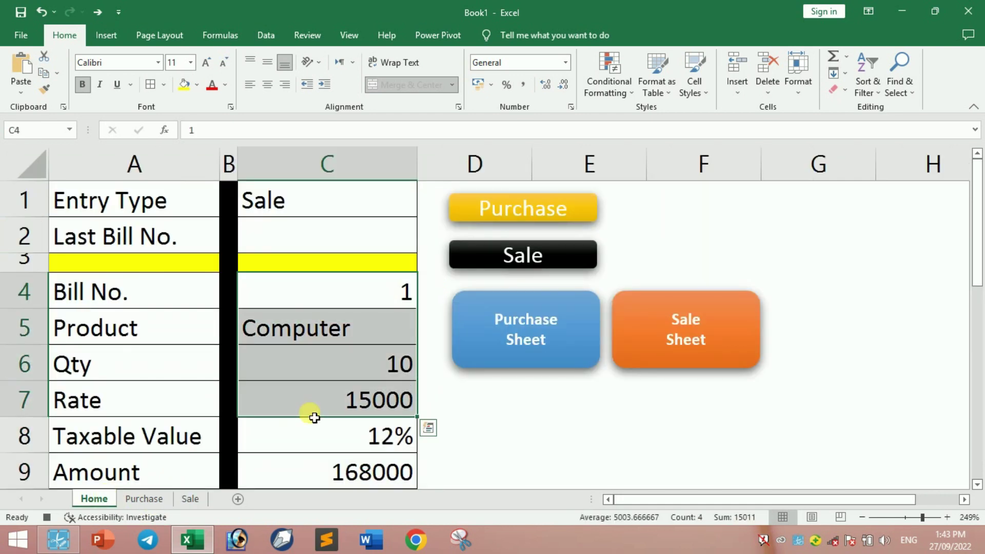
key("Delete")
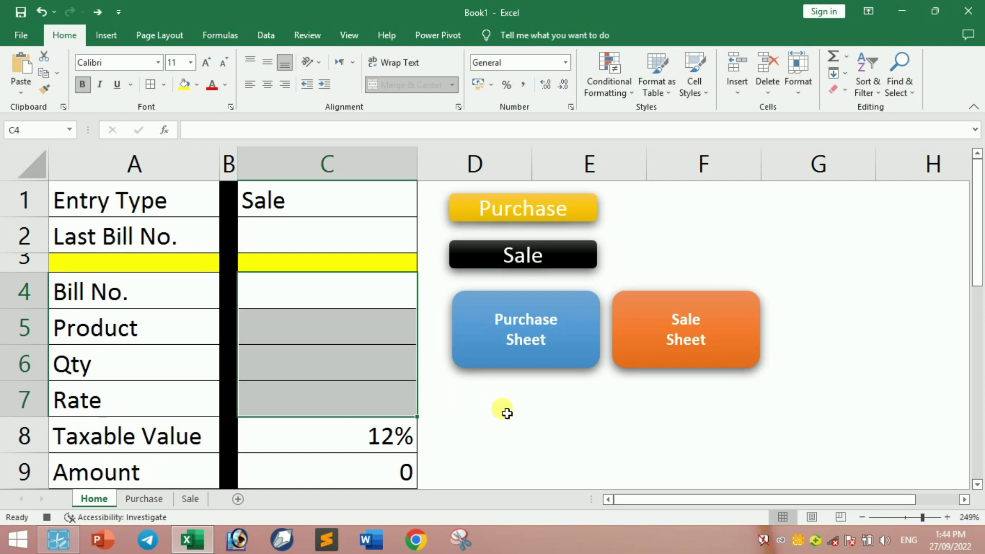
left_click(457, 414)
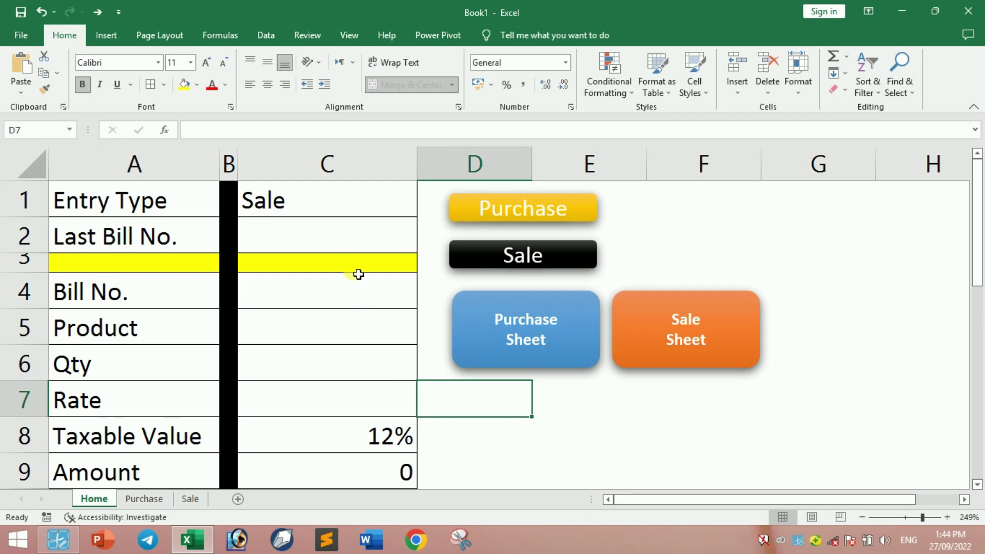
Begin an IF formula in the Last Bill No. cell C2 that tests whether C1 equals "Purchase"
left_click(342, 234)
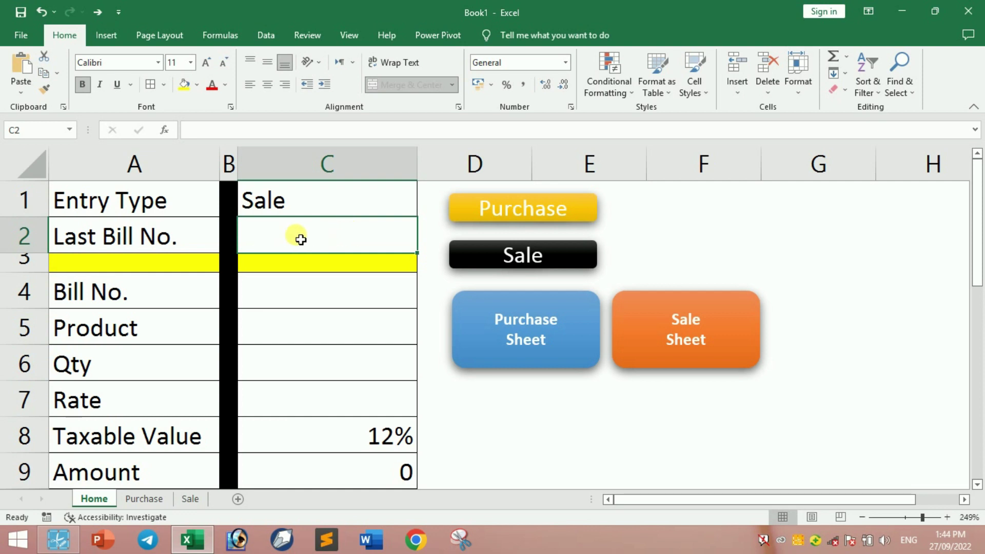
type("=")
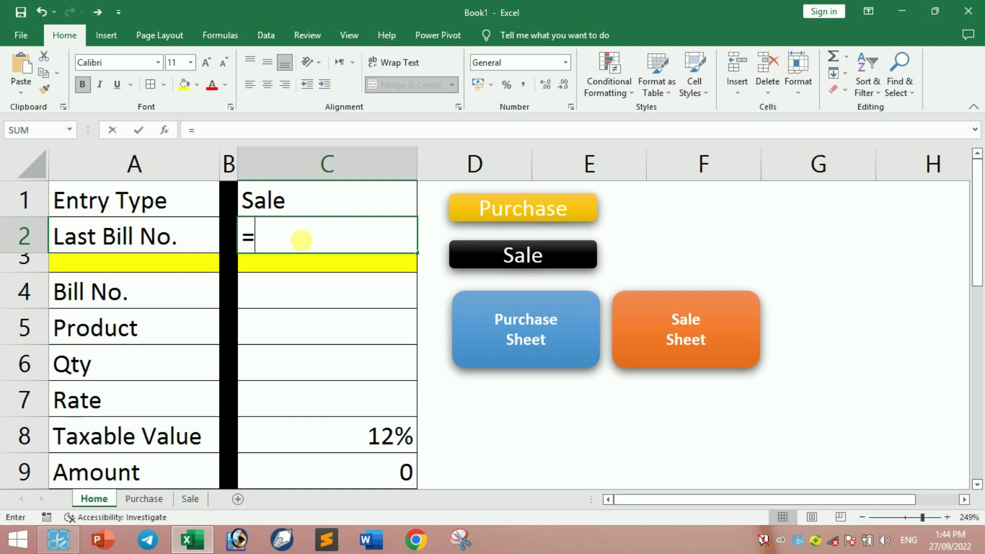
type("if")
key("Tab")
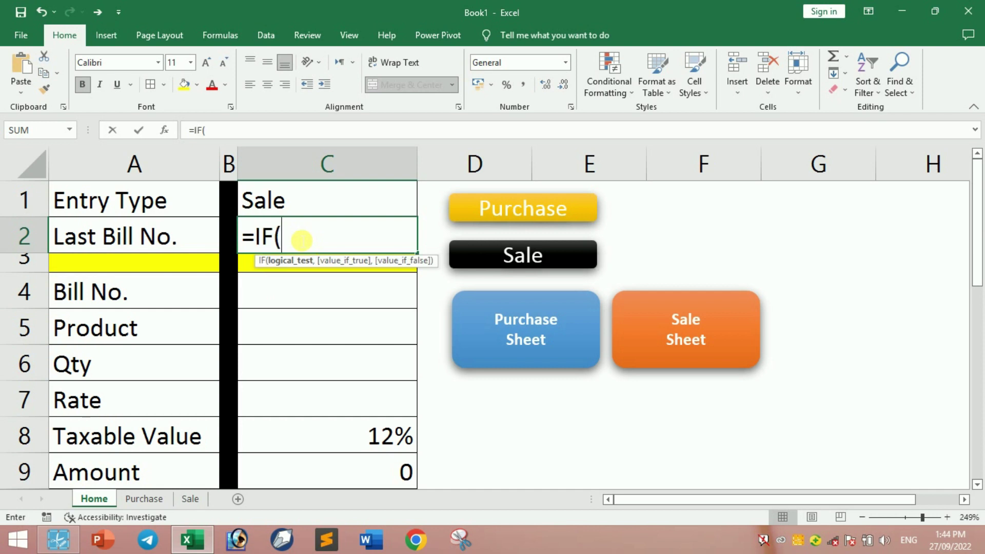
left_click(308, 205)
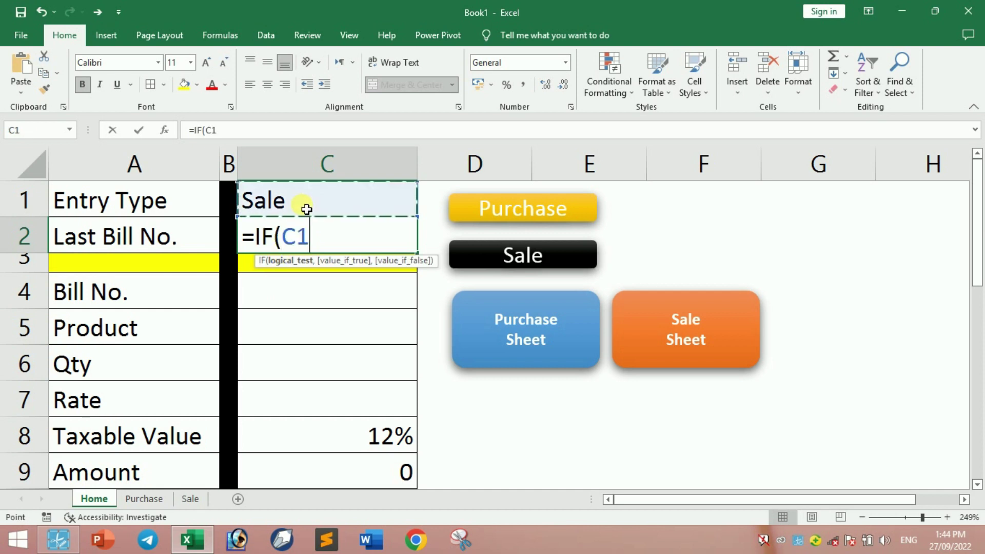
type("=\"Pu")
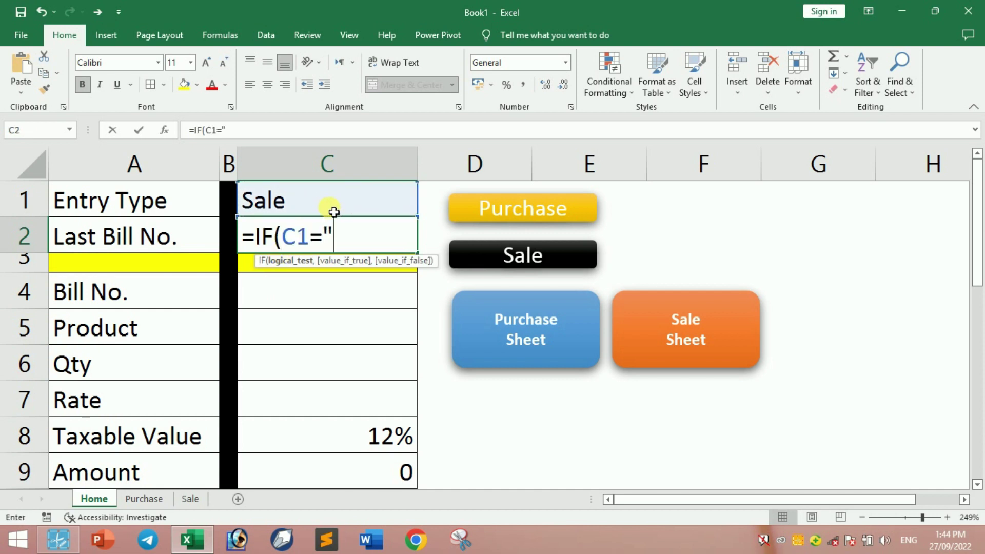
type("rcha")
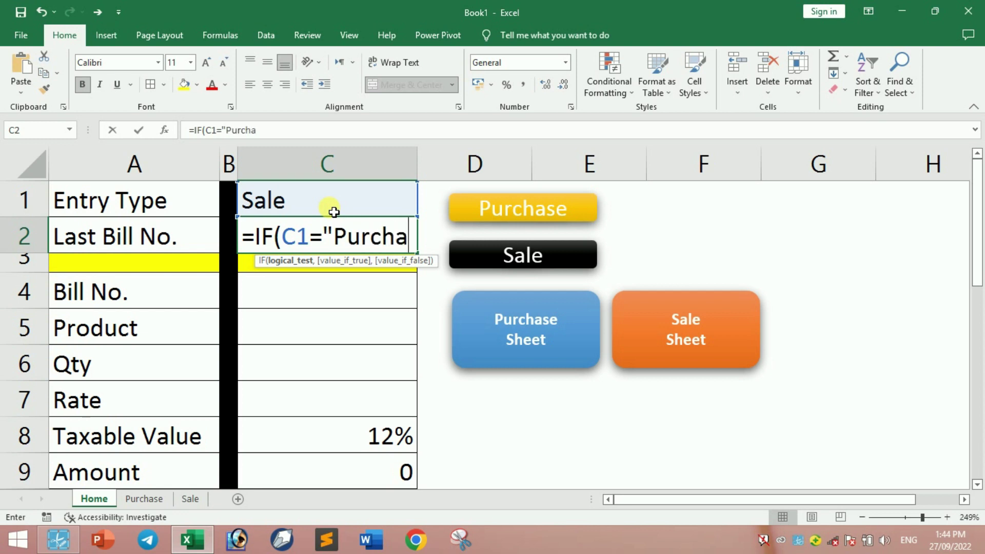
type("se\",")
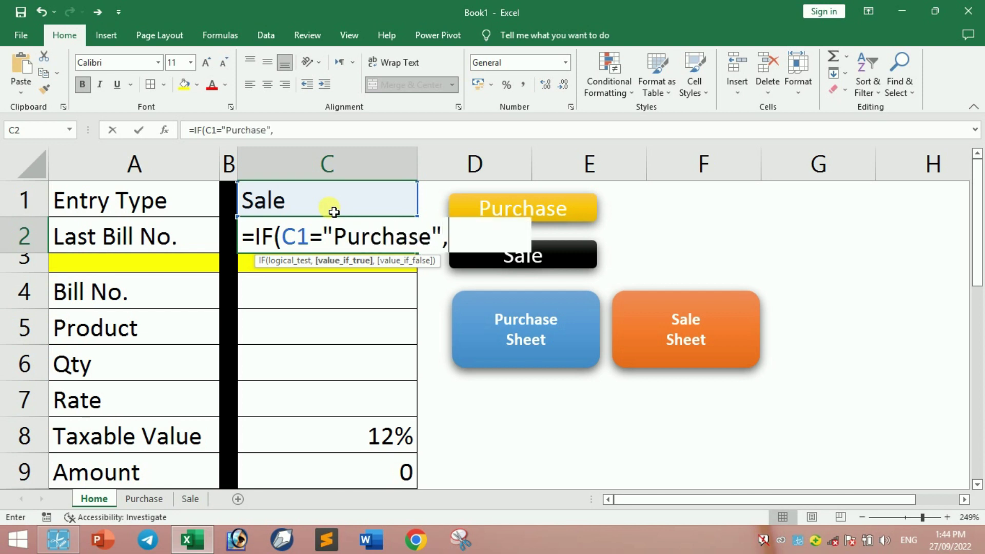
Set the formula's true result to the MAX of the whole Bill No. column in the Purchase Details table
type("max")
key("Tab")
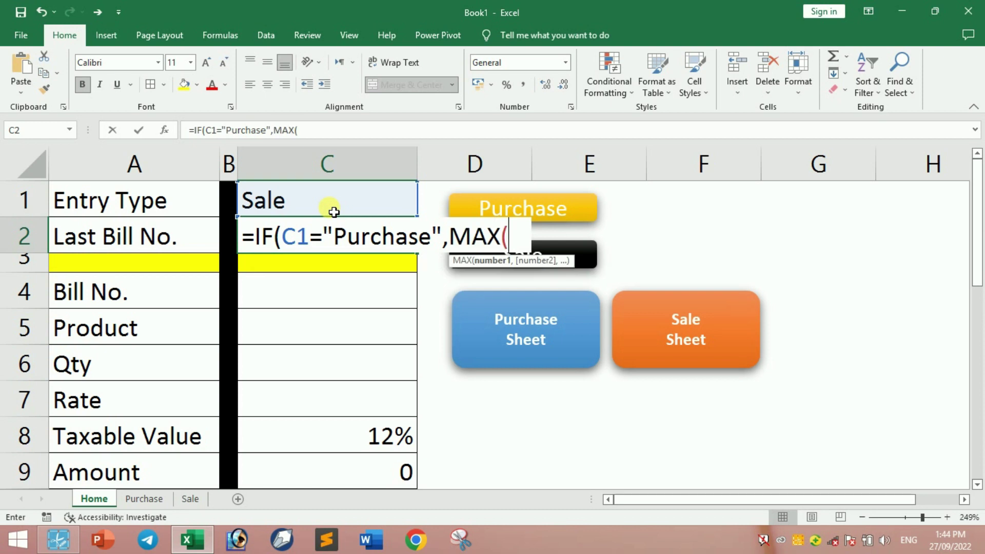
left_click(144, 498)
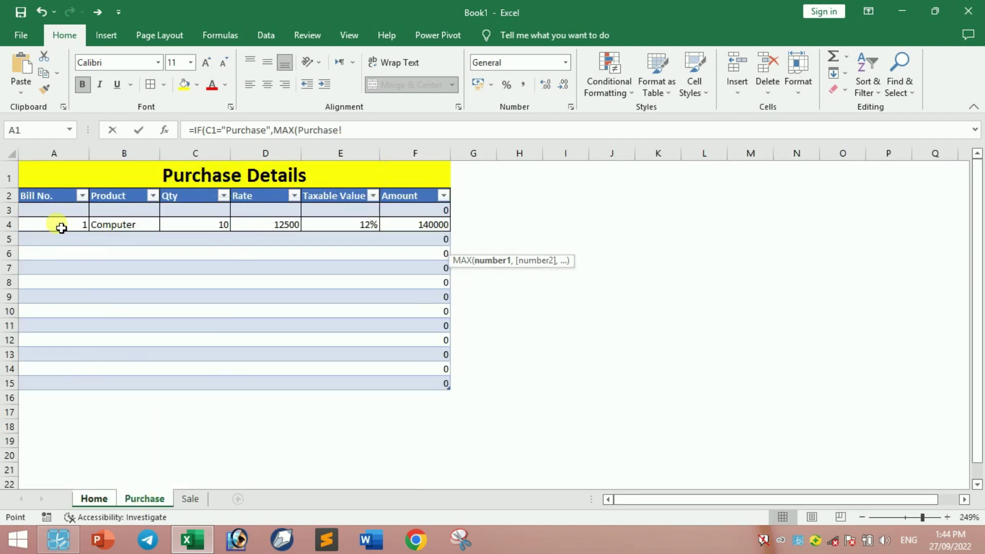
left_click_drag(51, 204, 51, 394)
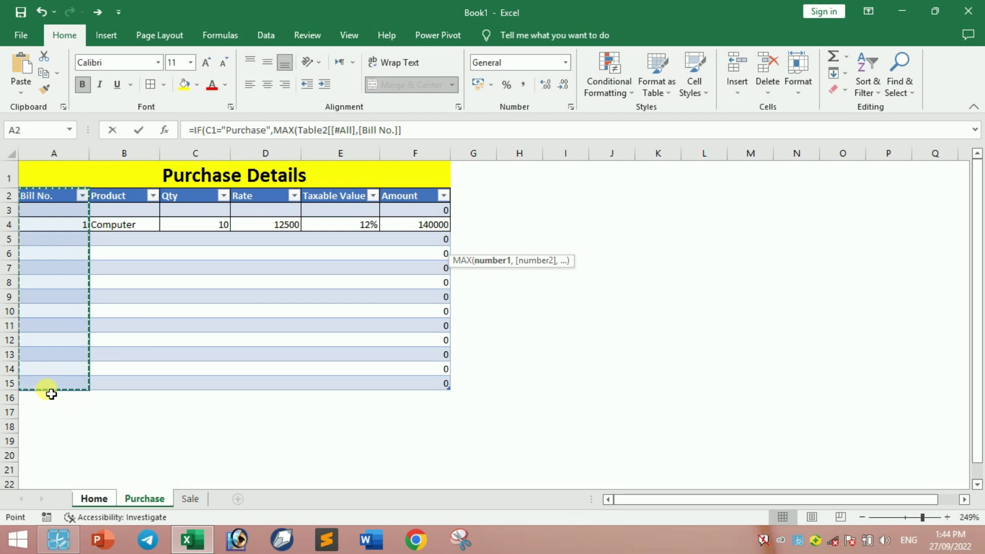
Complete the formula with the MAX of the whole Bill No. column in the Sale Details table as its false result
type("),m")
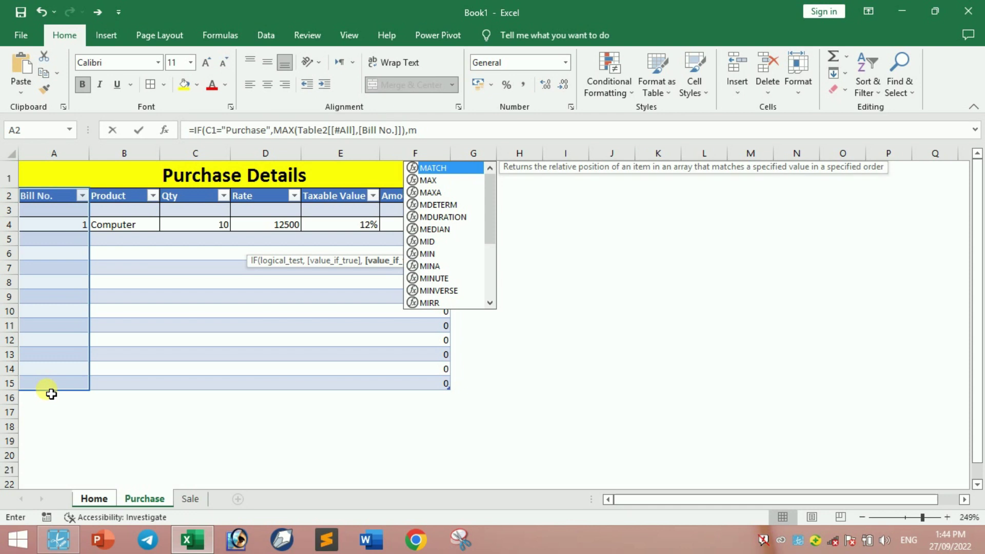
type("ax")
key("Tab")
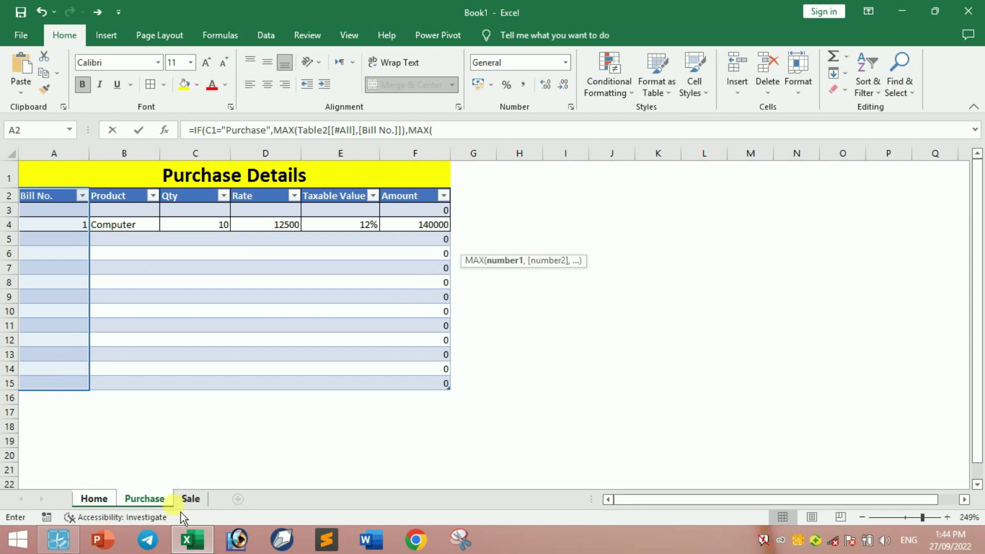
left_click(191, 501)
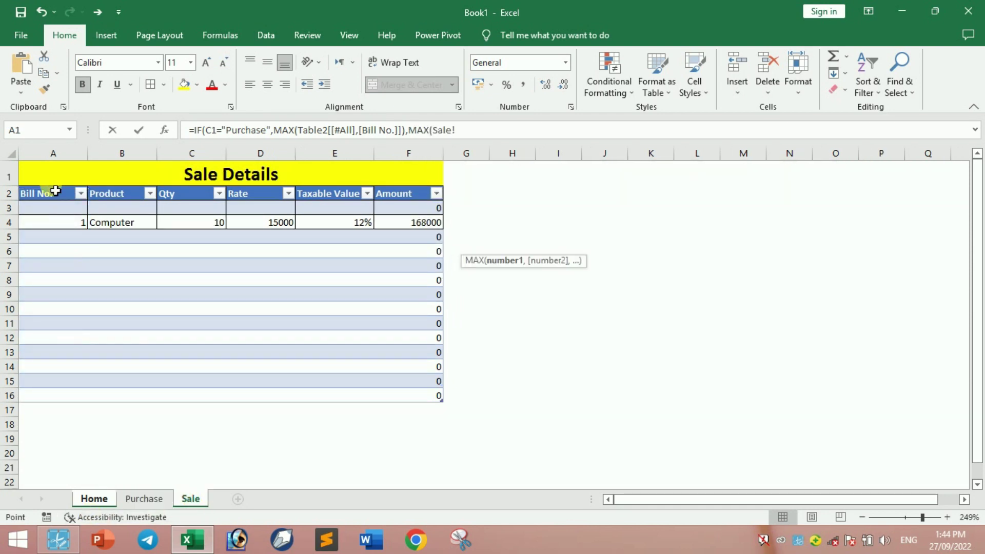
left_click_drag(57, 197, 80, 398)
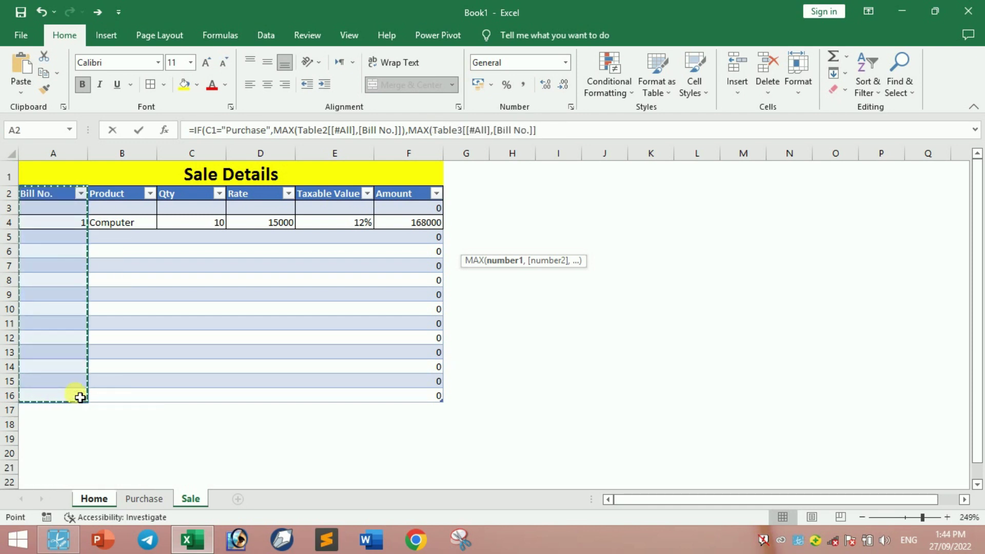
type(")")
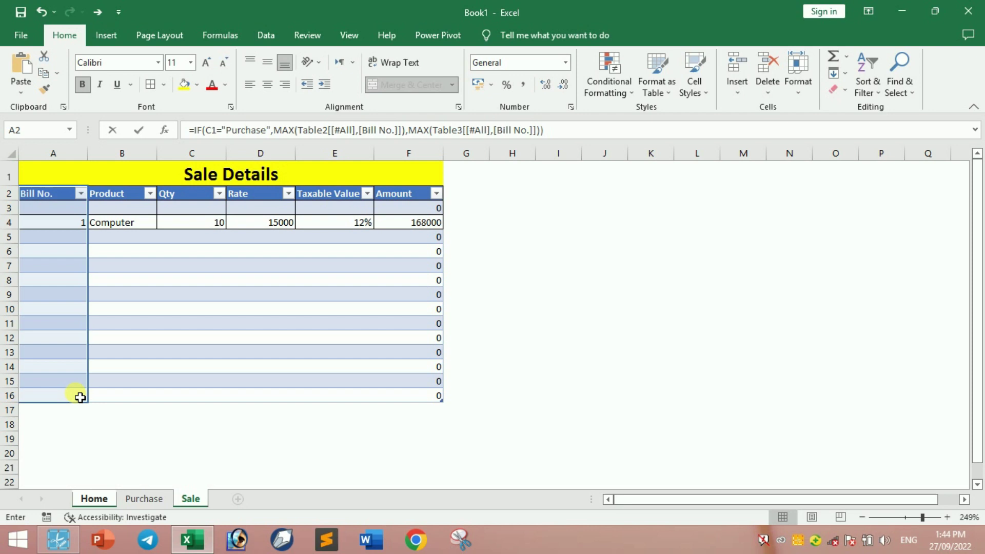
key("Return")
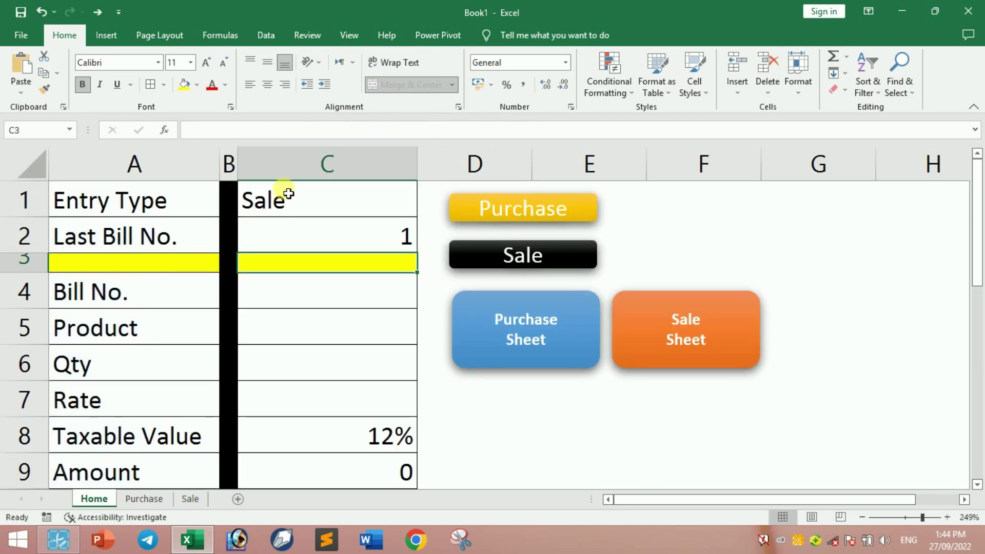
Set the Entry Type in C1 to Purchase
left_click(285, 195)
left_click(425, 211)
left_click(301, 234)
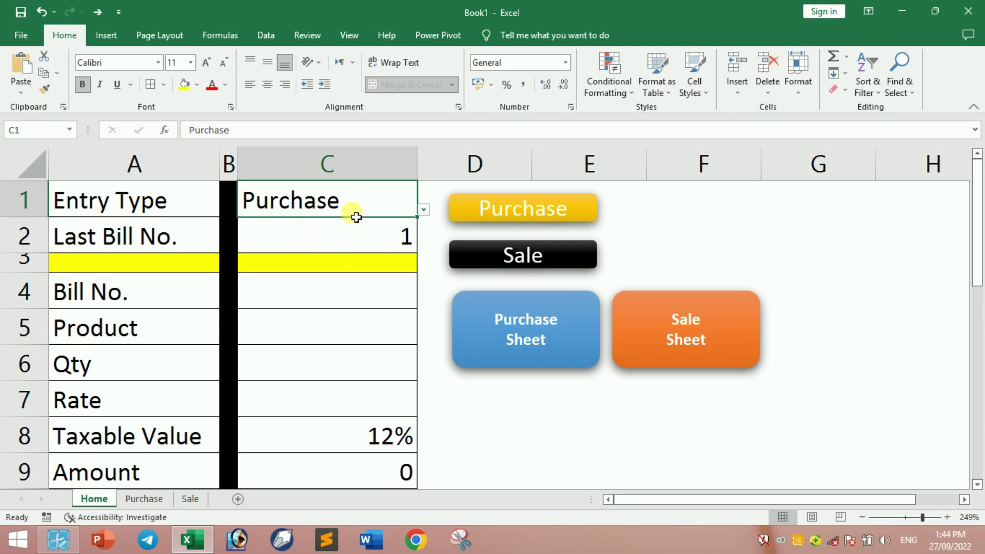
Fill the form's C4:C7 with bill number 2, product LCD, quantity 12 and rate 32000
left_click(312, 299)
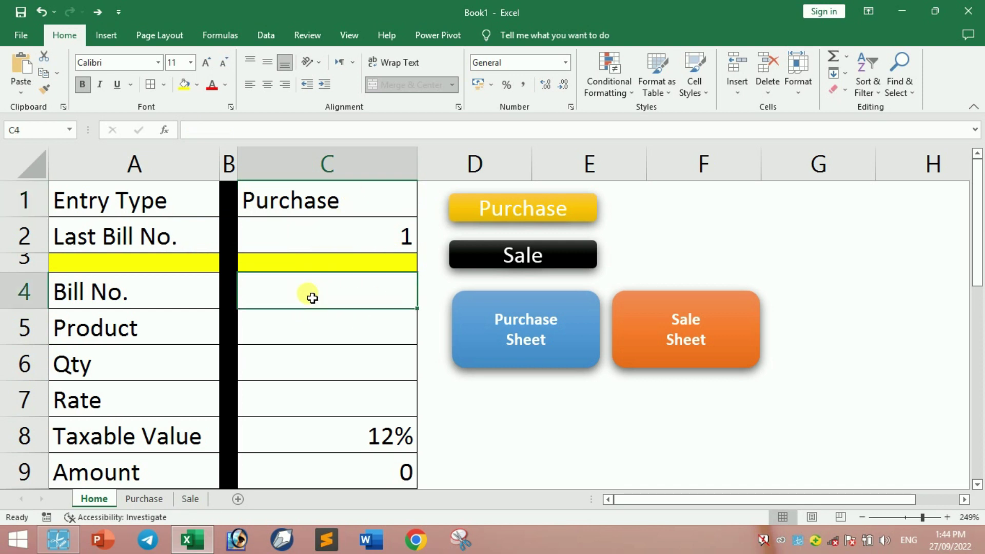
type("2")
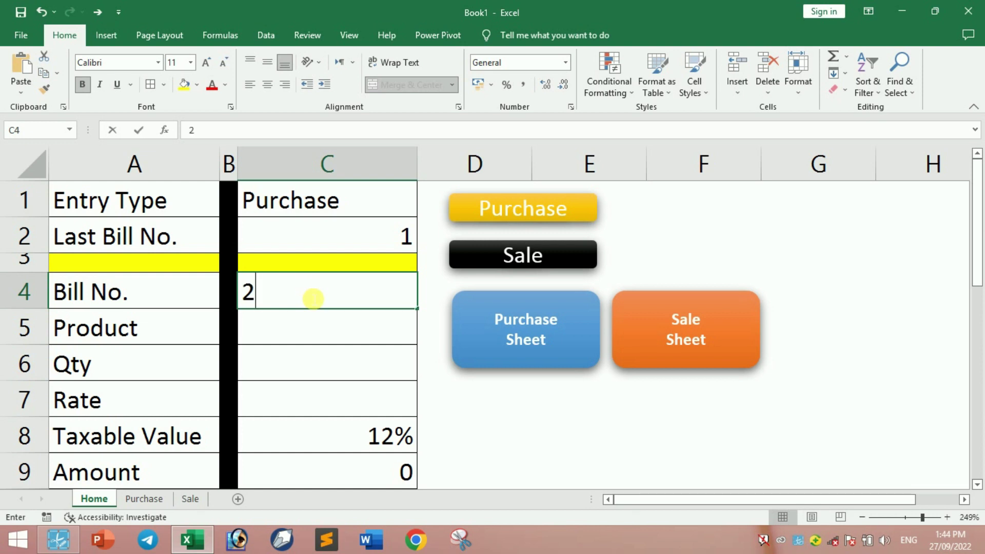
key("Return")
type("LCD")
key("Return")
type("12")
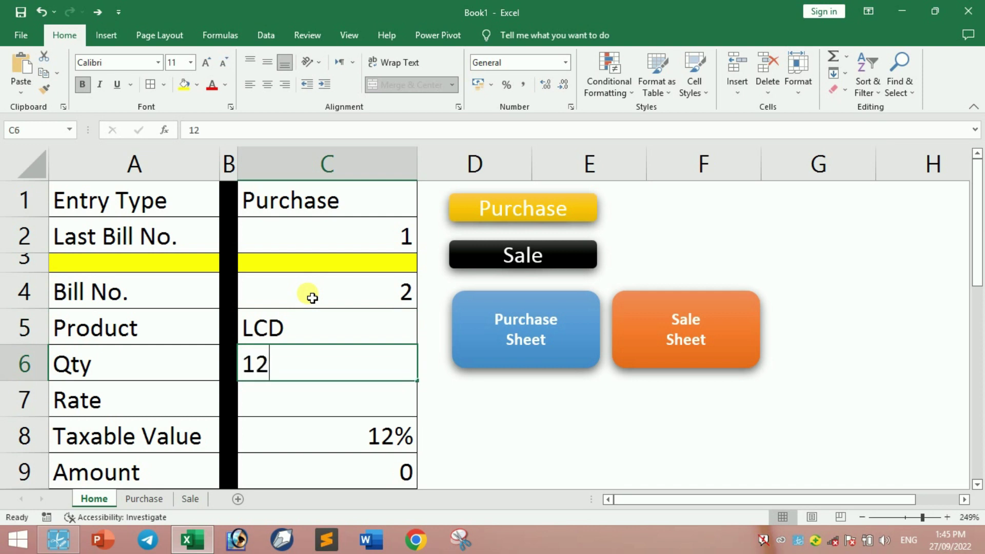
key("Return")
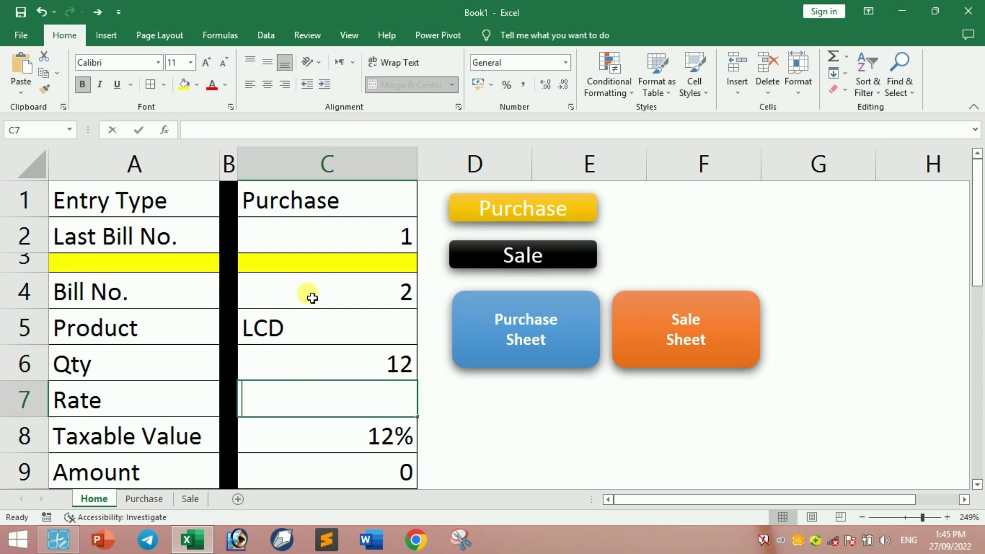
type("32000")
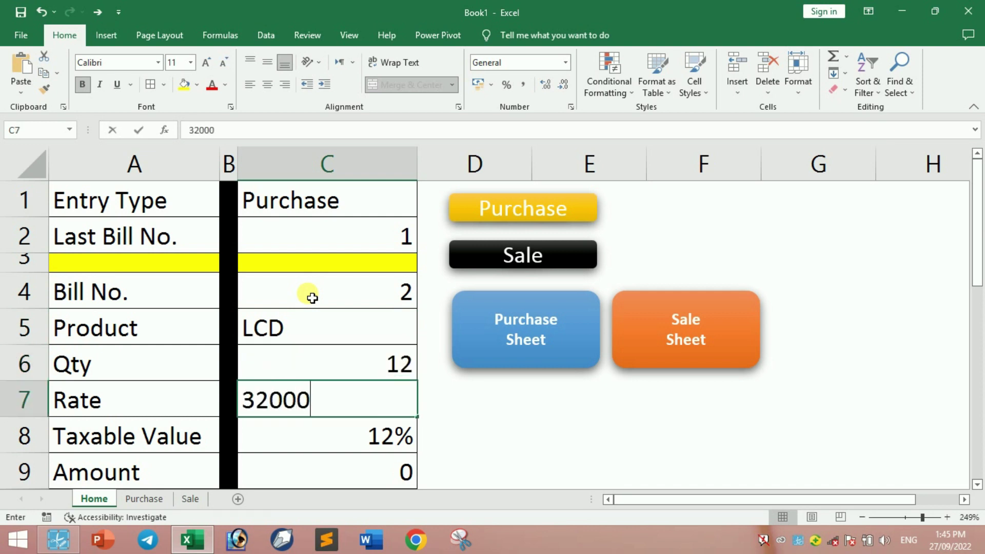
key("Up")
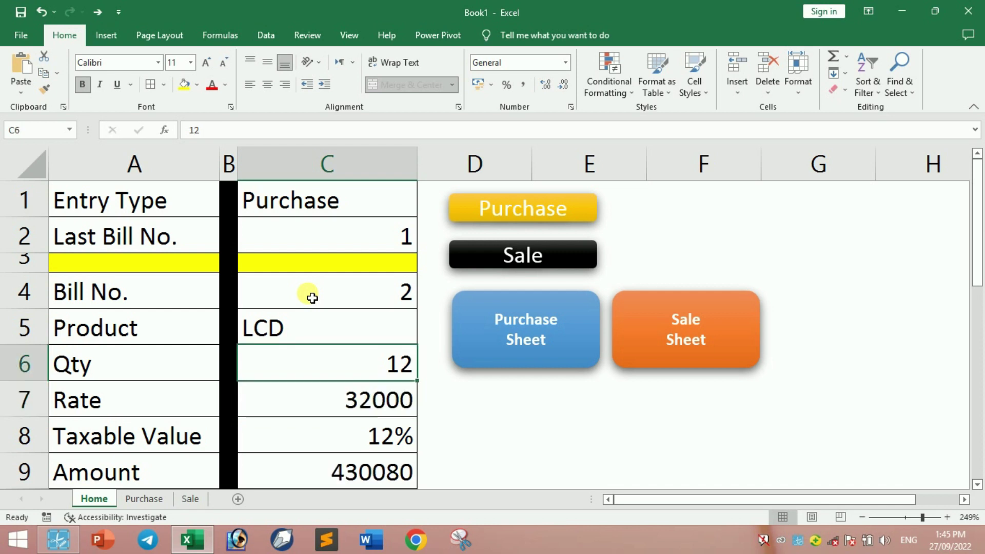
Set the form's Taxable Value in C8 to 24%
key("Down")
key("Down")
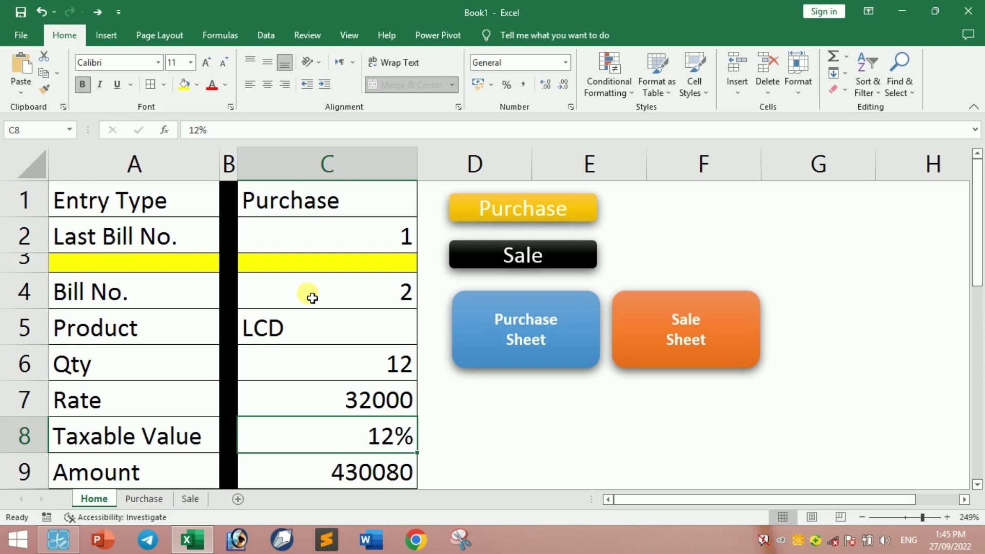
type("24")
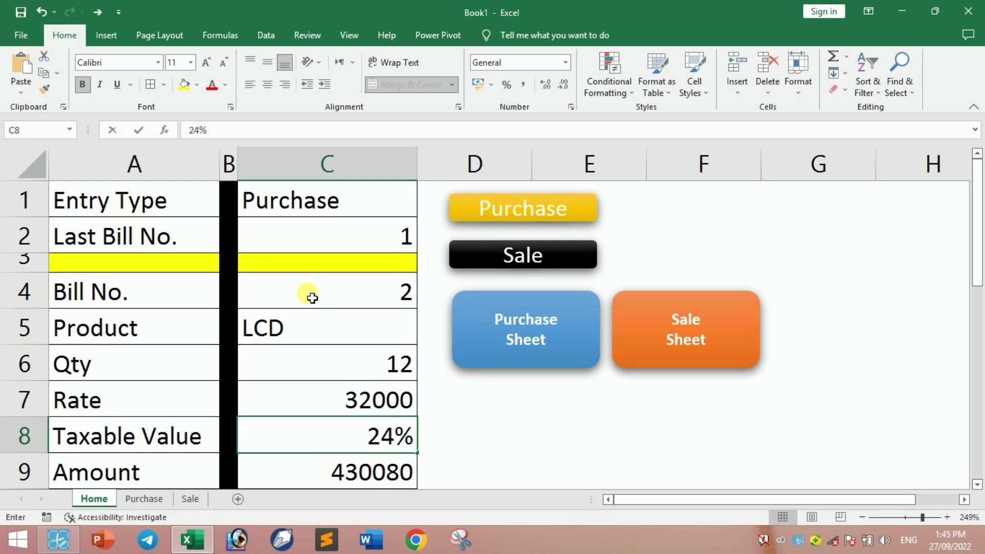
key("Up")
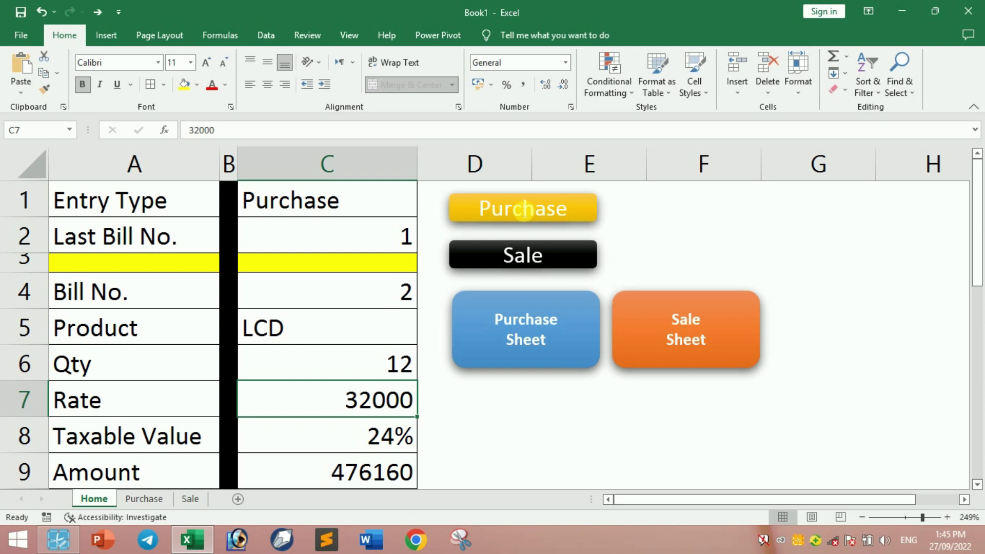
Assign the Purchase macro to the yellow Purchase button
right_click(548, 216)
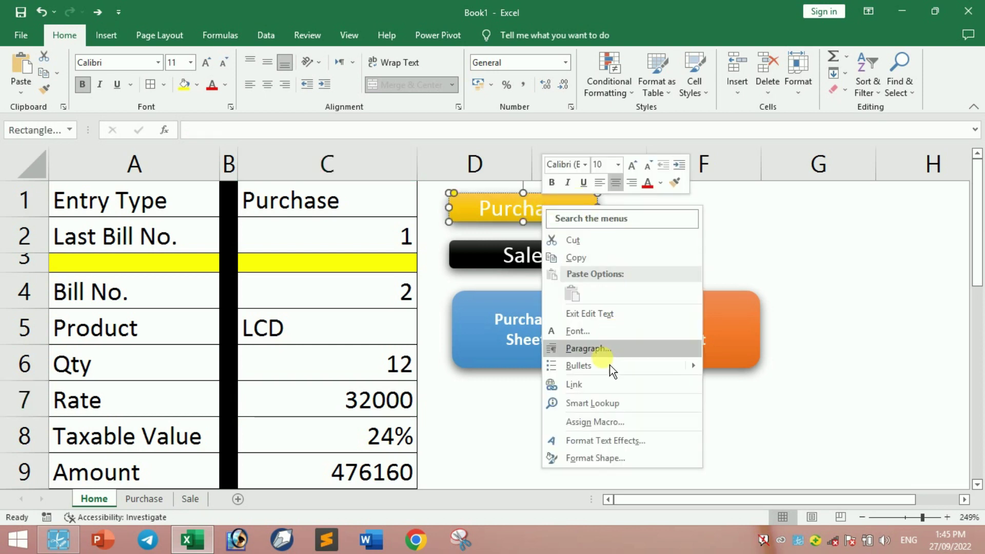
left_click(593, 435)
left_click(479, 319)
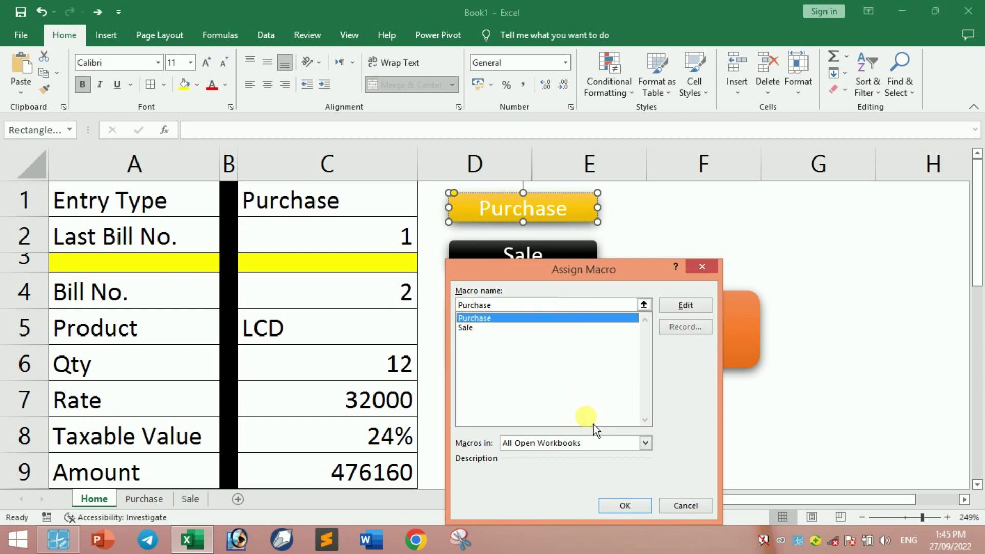
left_click(624, 505)
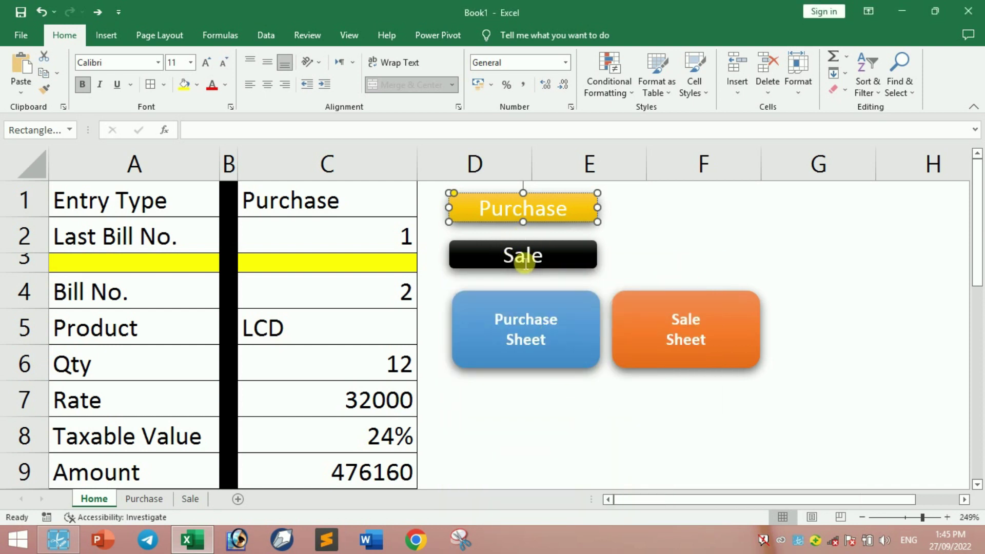
Assign the Sale macro to the black Sale button
right_click(524, 262)
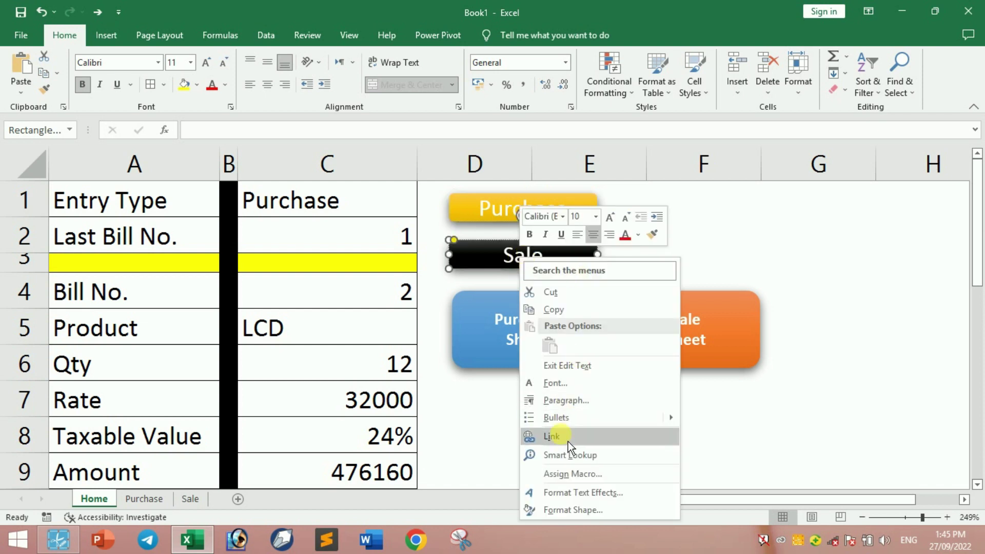
left_click(568, 473)
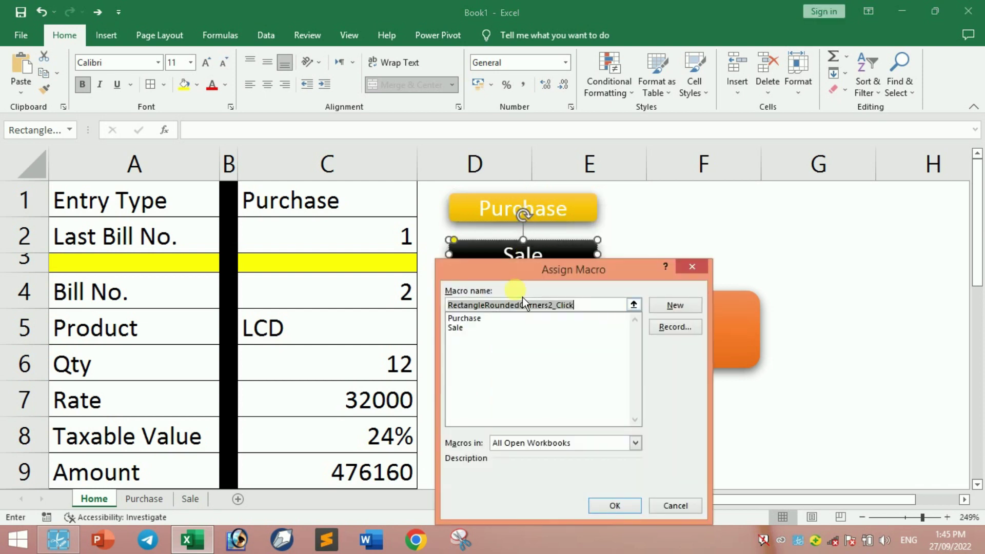
left_click(464, 328)
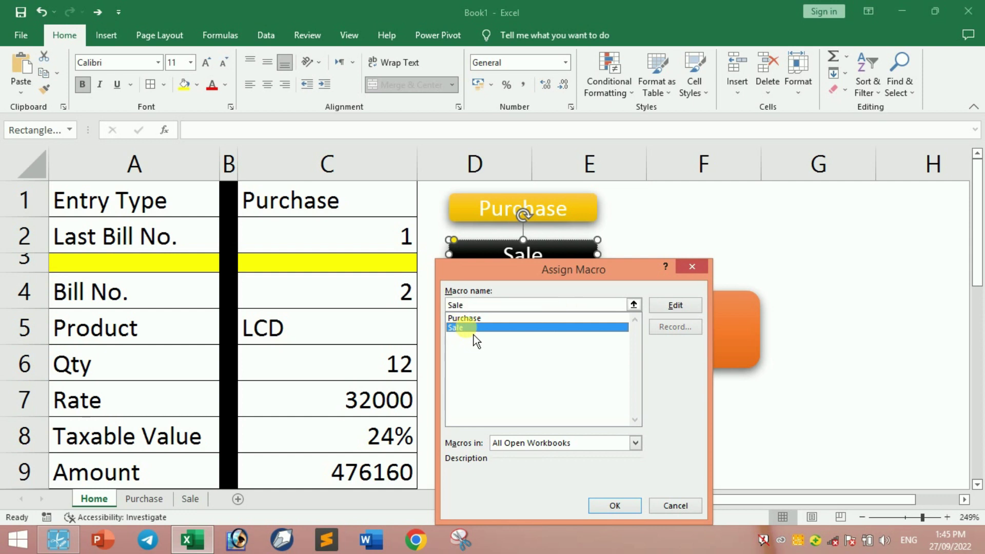
left_click(615, 506)
left_click(613, 429)
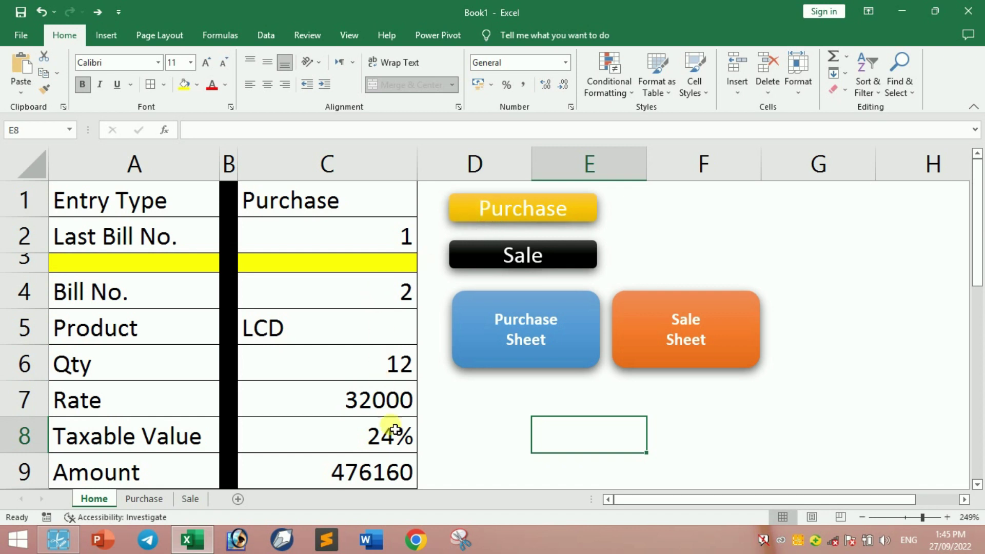
Run the yellow Purchase button to transfer the form entry, and check the Purchase sheet's table before and after
left_click(142, 498)
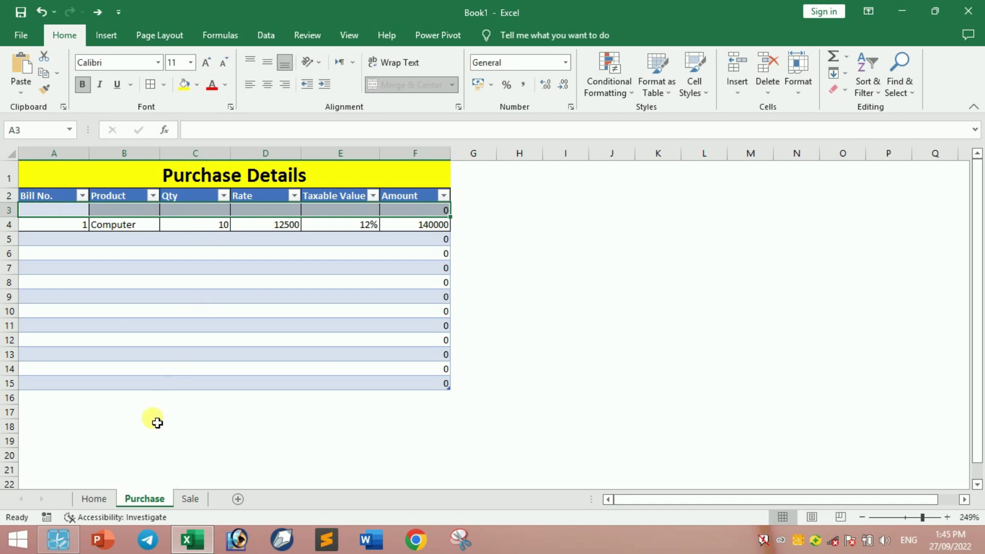
left_click(94, 499)
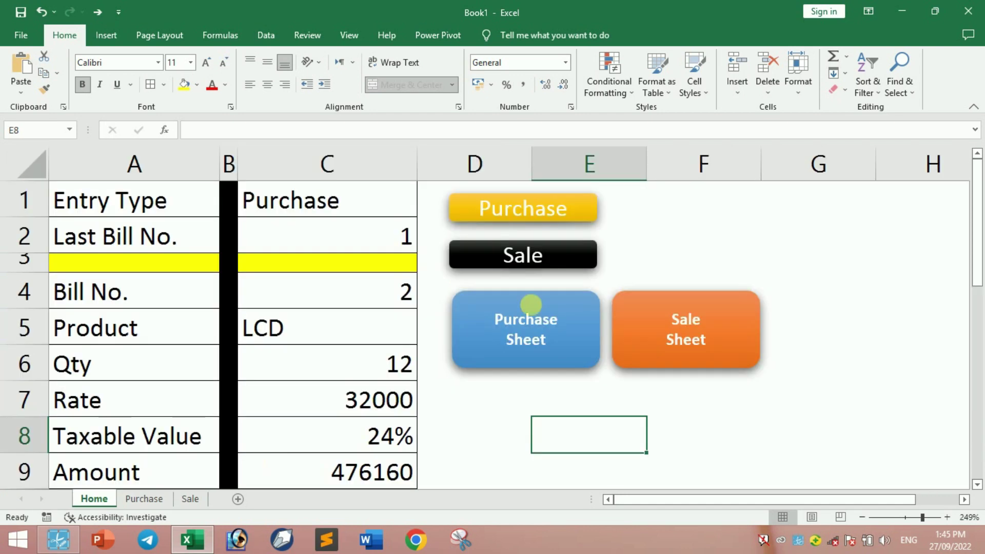
left_click(528, 220)
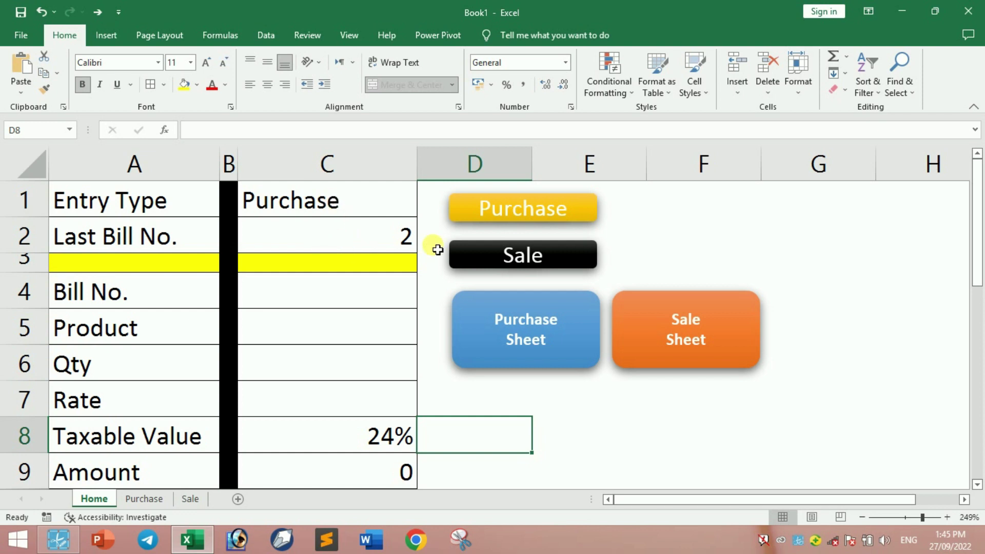
left_click(145, 499)
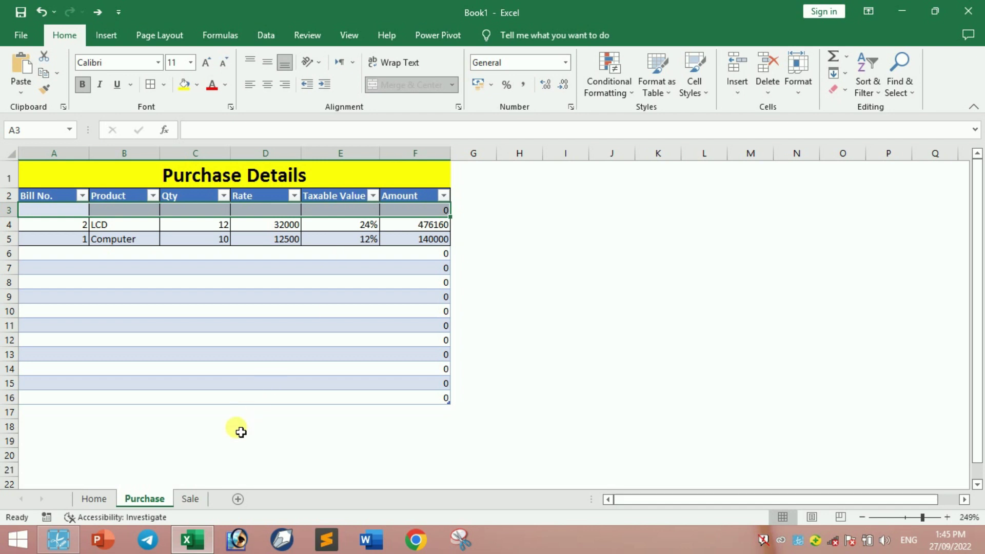
left_click(96, 498)
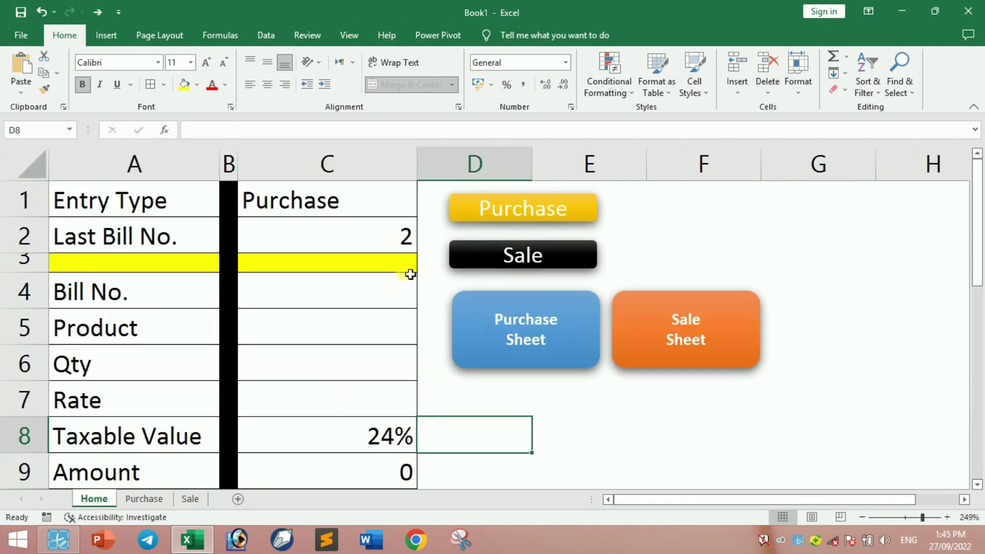
Set the Entry Type in C1 to Sale
left_click(394, 209)
left_click(424, 210)
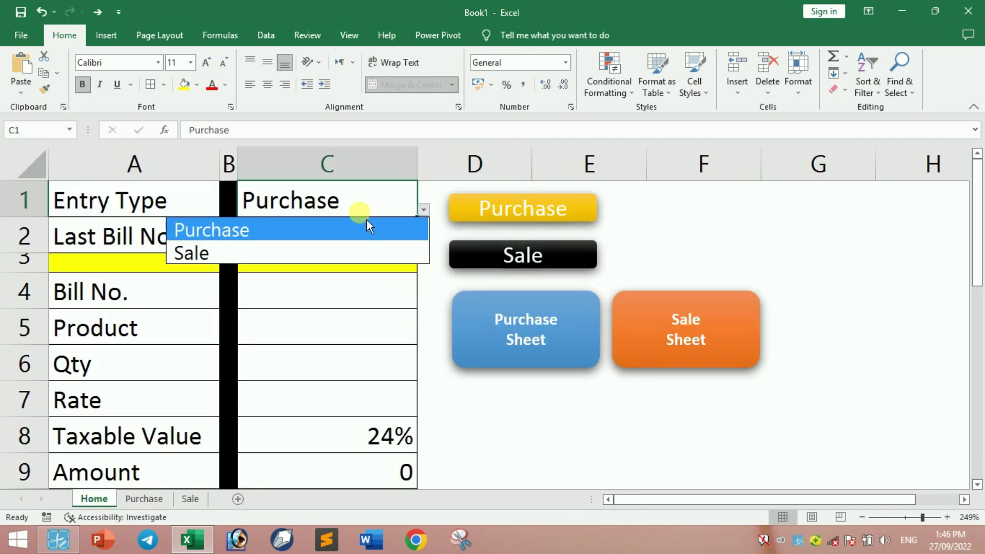
left_click(313, 260)
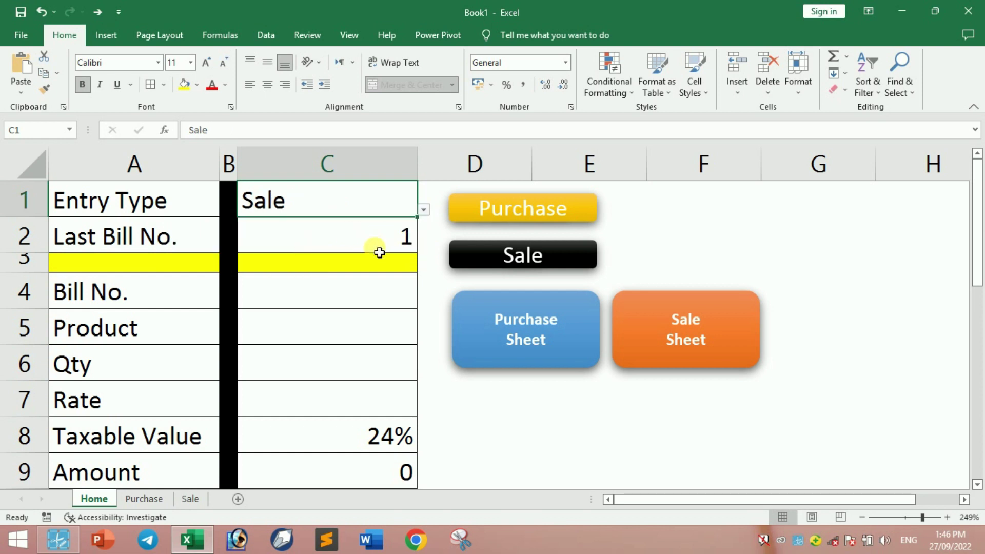
Fill the form's C4:C8 with bill number 2, product Computer, quantity 1, rate 14600 and taxable value 12%
left_click(351, 292)
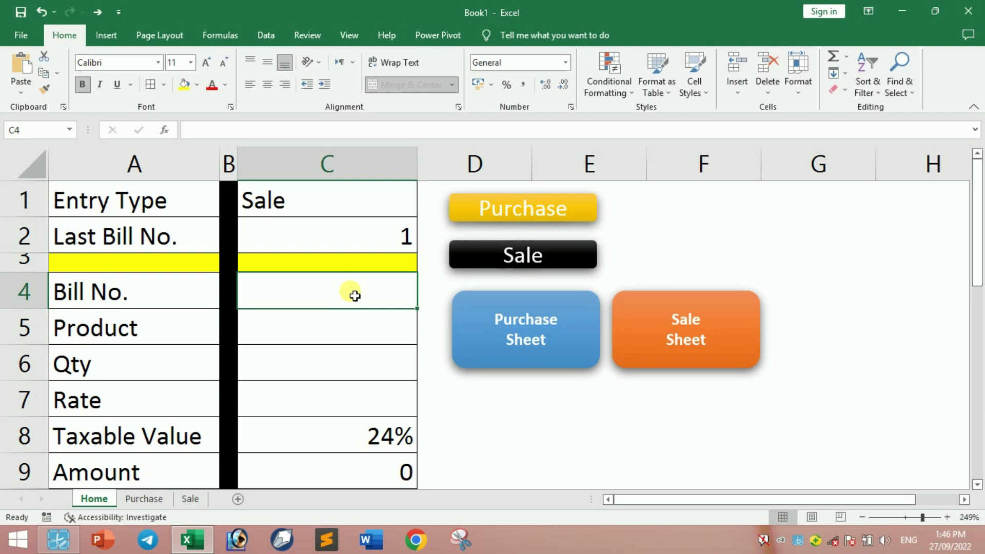
type("2")
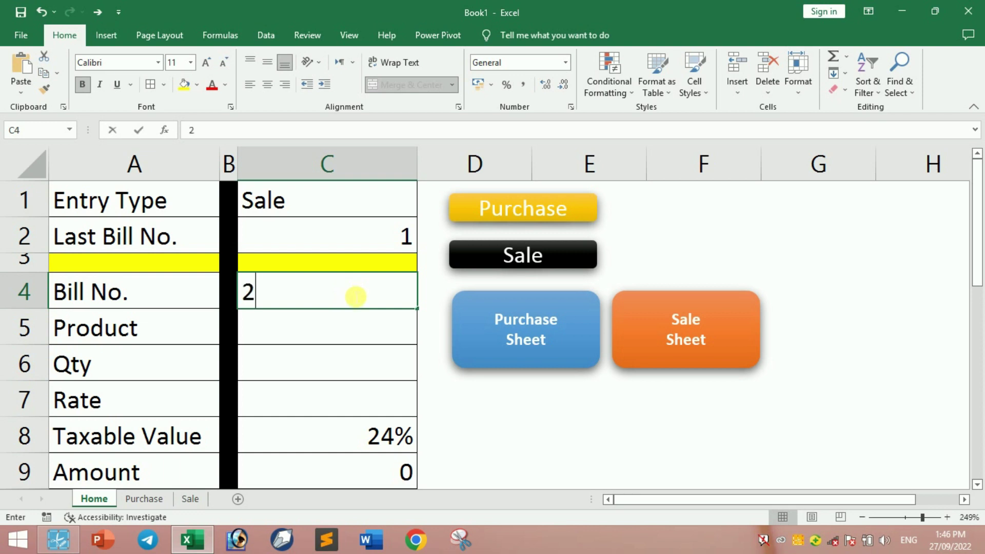
key("Return")
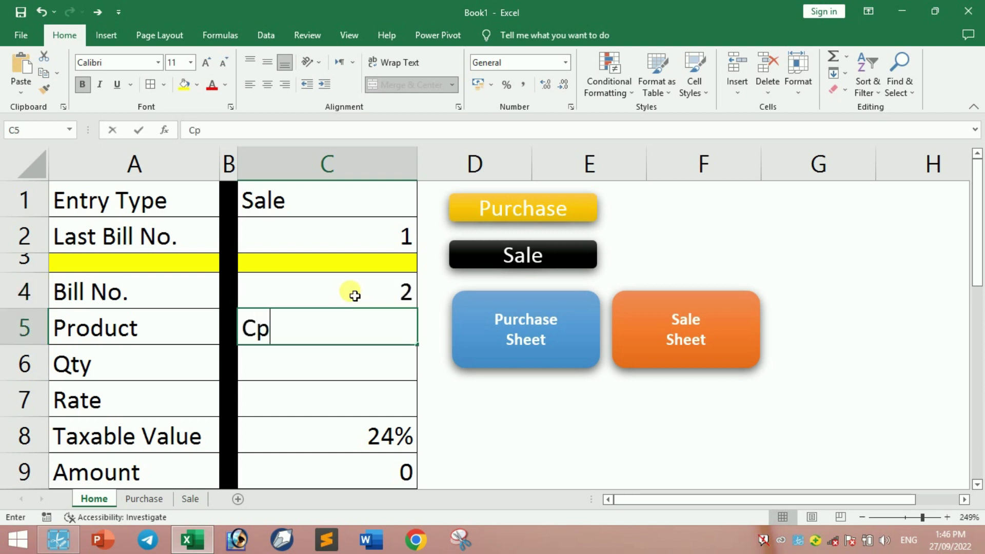
type("Computer")
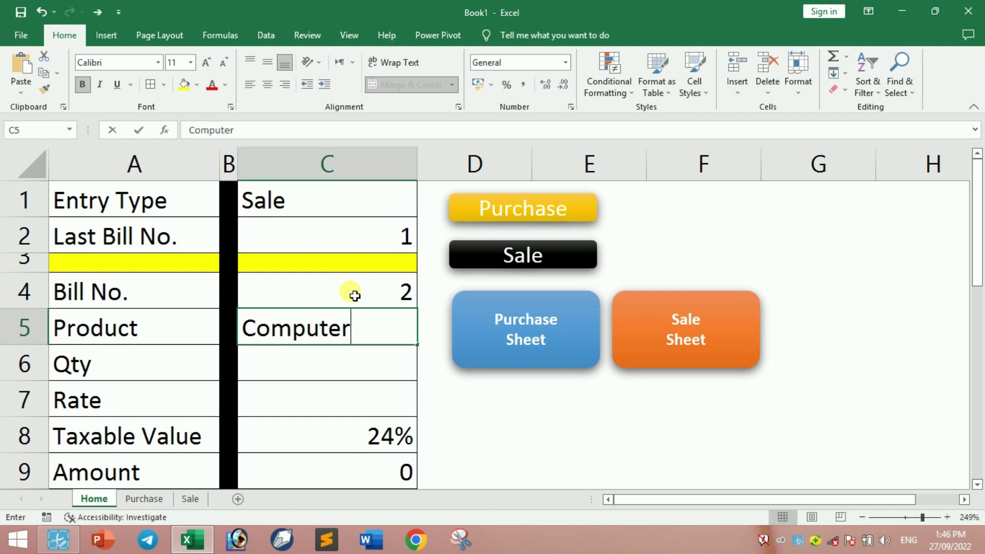
key("Return")
type("1")
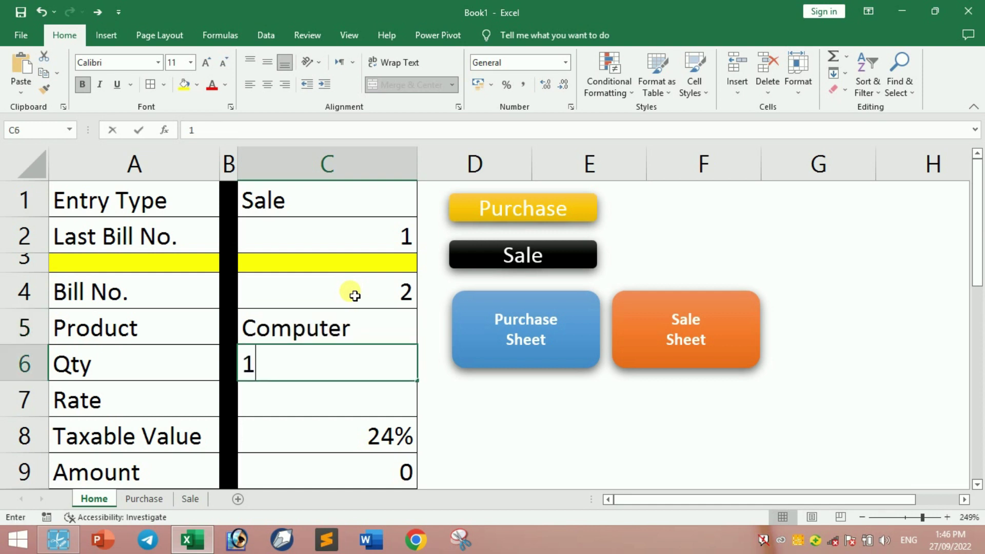
key("Return")
type("14600")
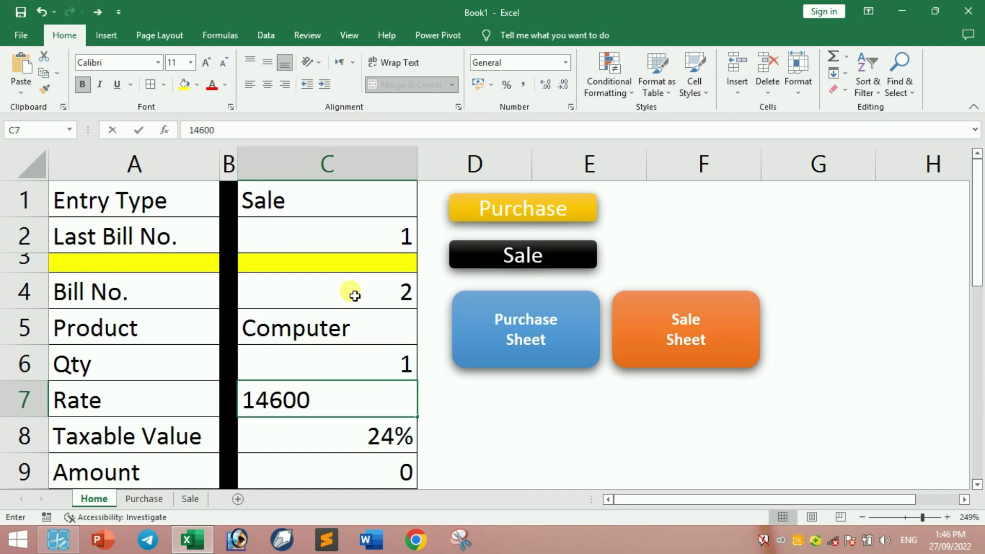
key("Return")
type("12")
key("Up")
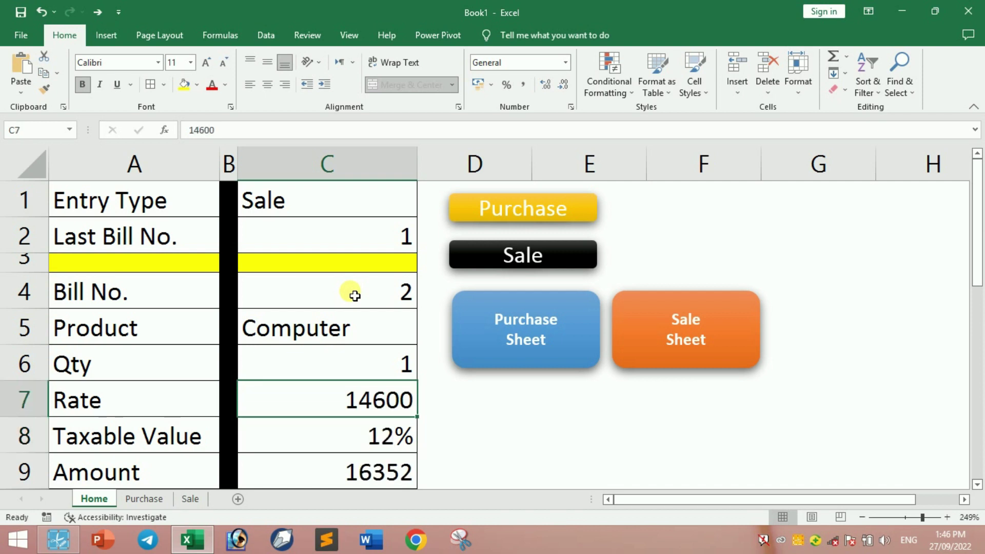
Run the black Sale button to transfer the form entry, and review the Sale and Purchase sheets
left_click(549, 255)
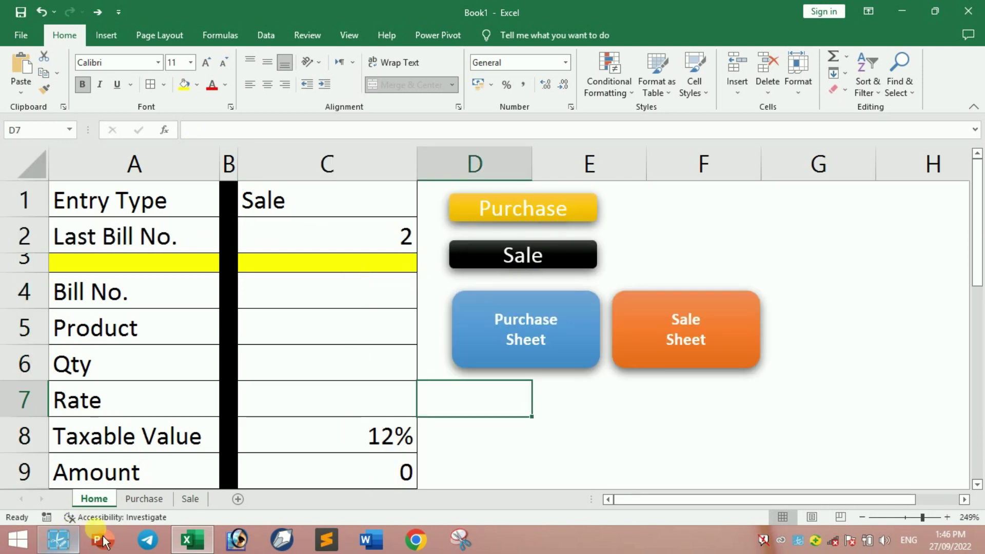
left_click(190, 499)
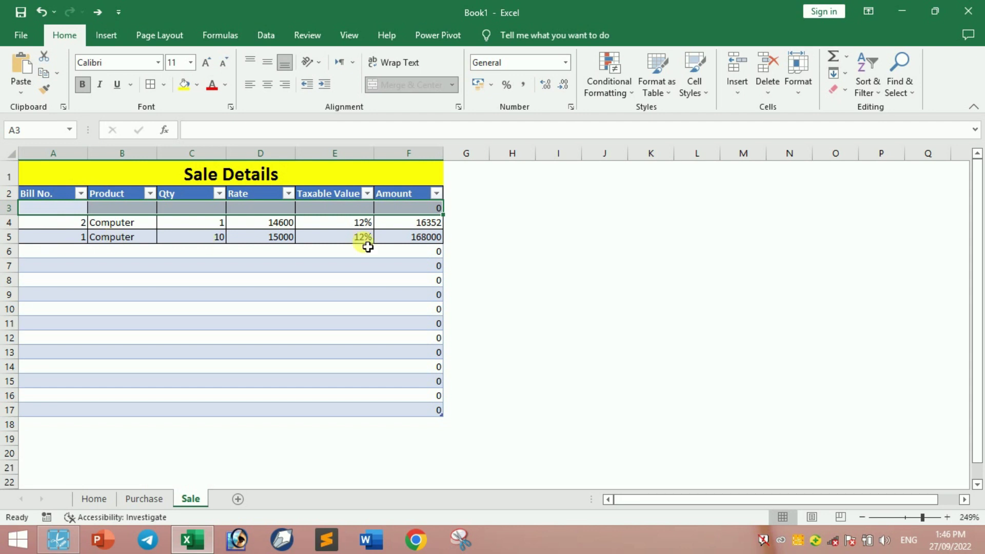
left_click(95, 498)
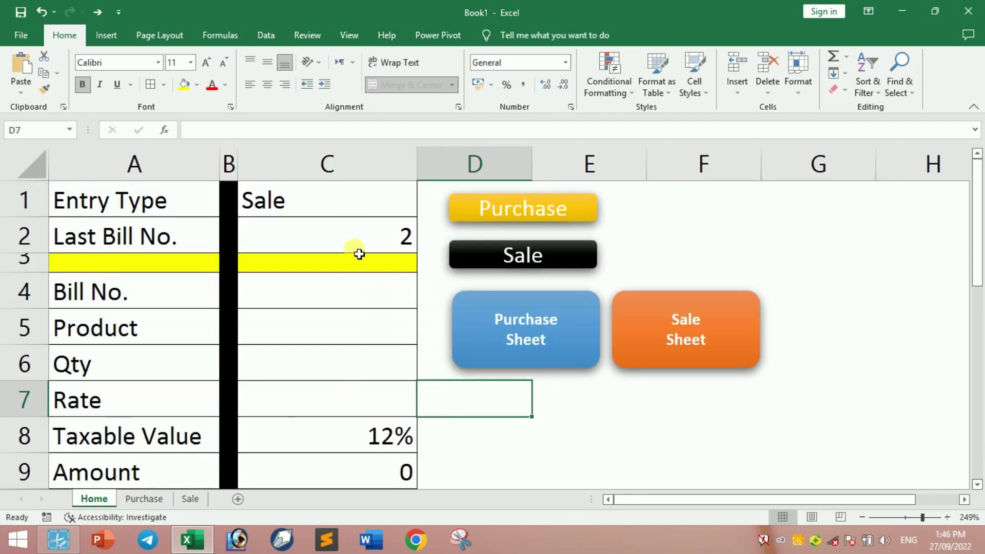
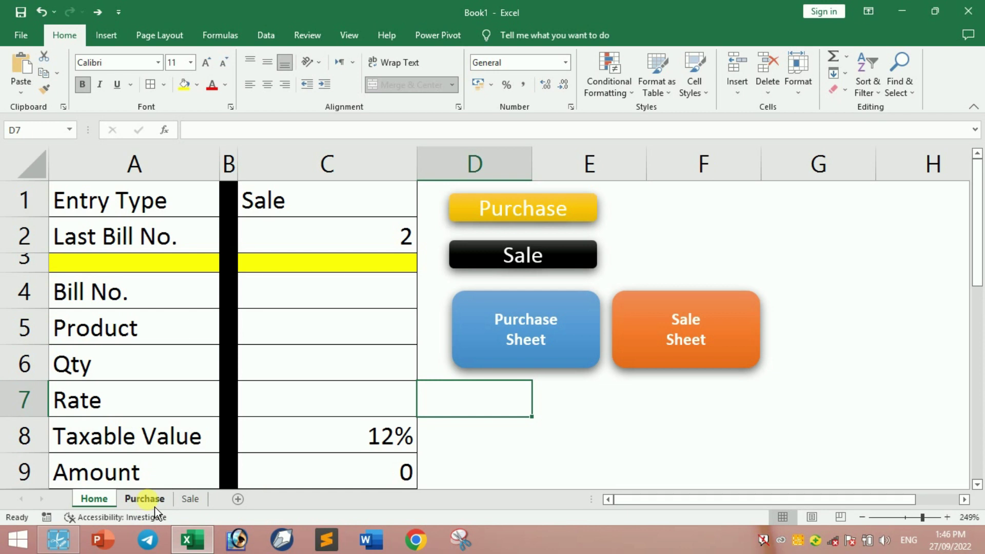
left_click(144, 499)
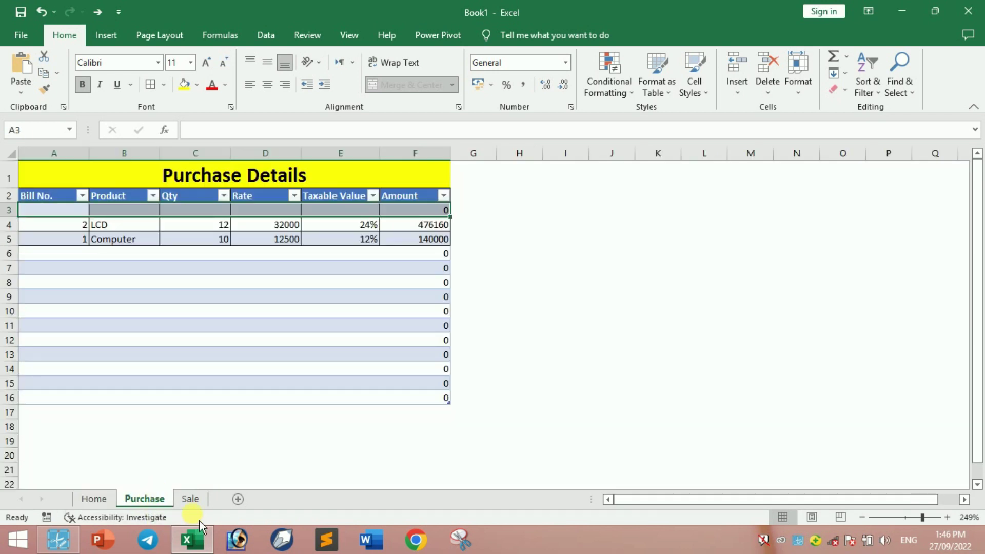
left_click(199, 503)
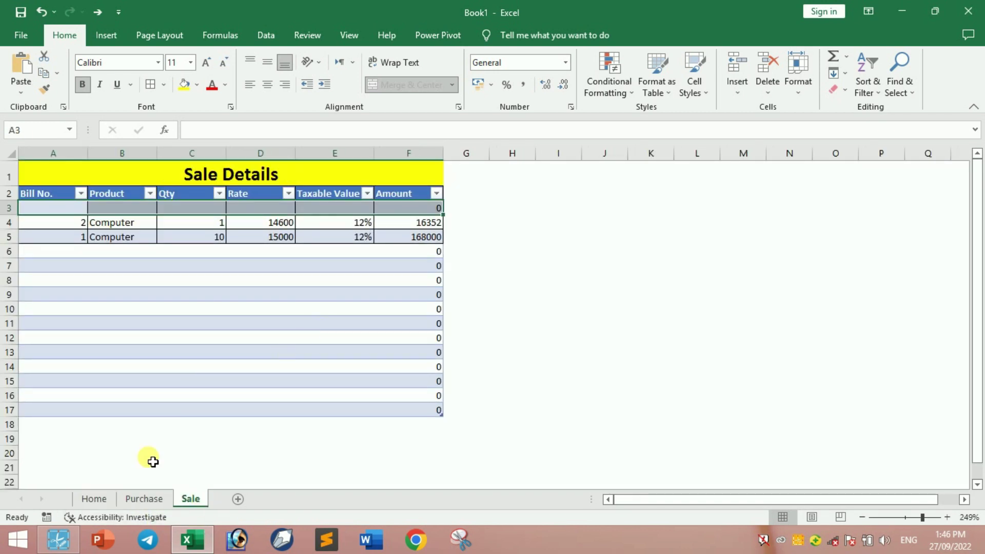
left_click(133, 503)
left_click(95, 499)
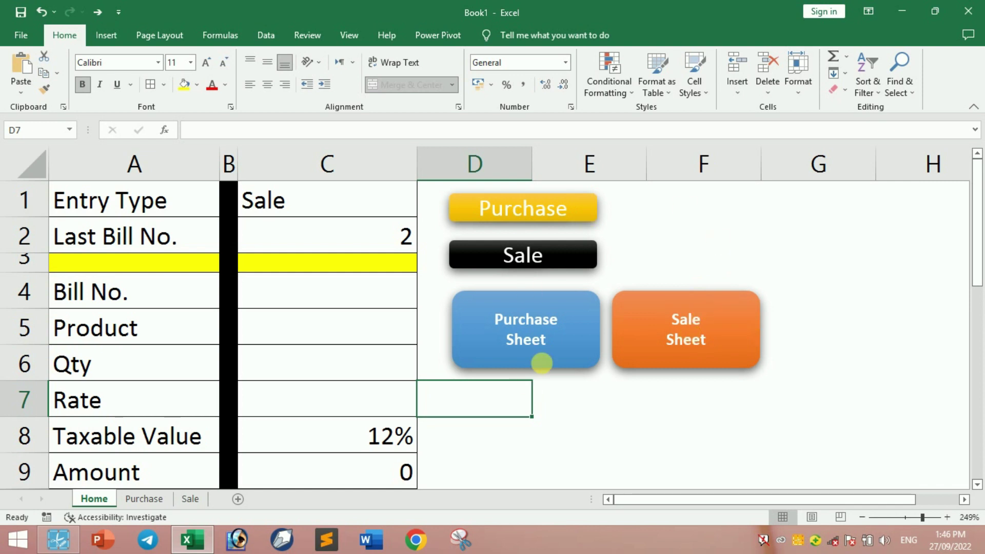
Duplicate the blue Purchase Sheet button below the two sheet buttons and relabel the copy Home Sheet
left_click(587, 416)
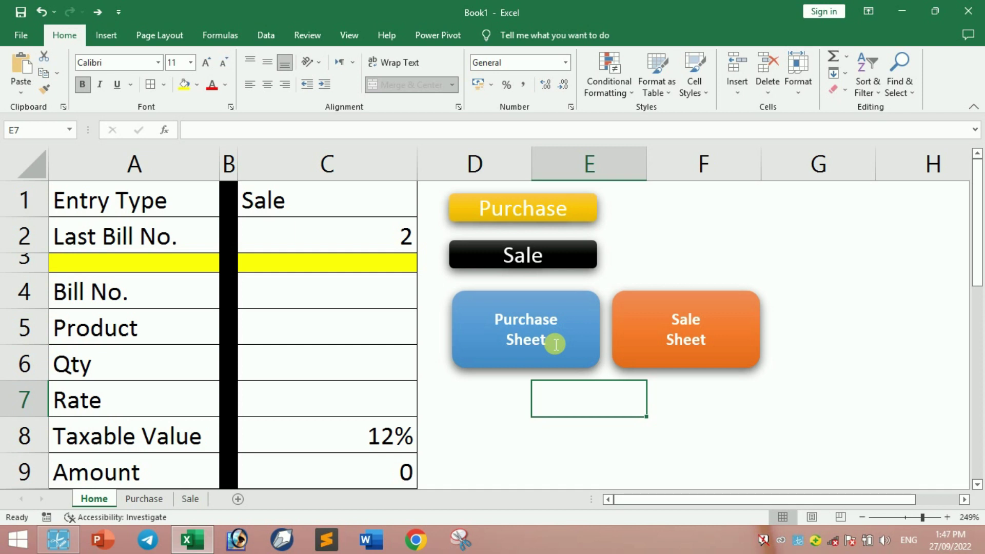
left_click(561, 354)
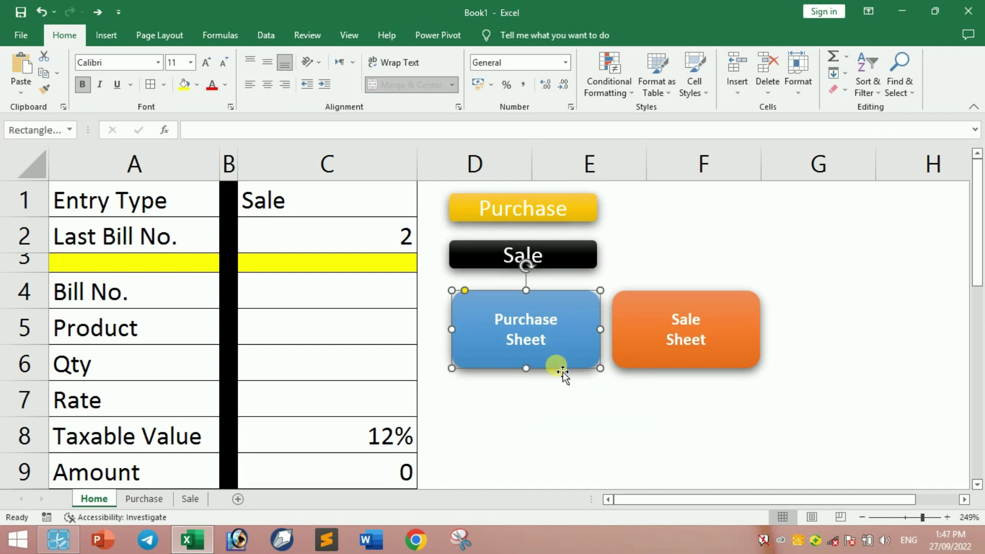
left_click_drag(563, 373, 649, 469)
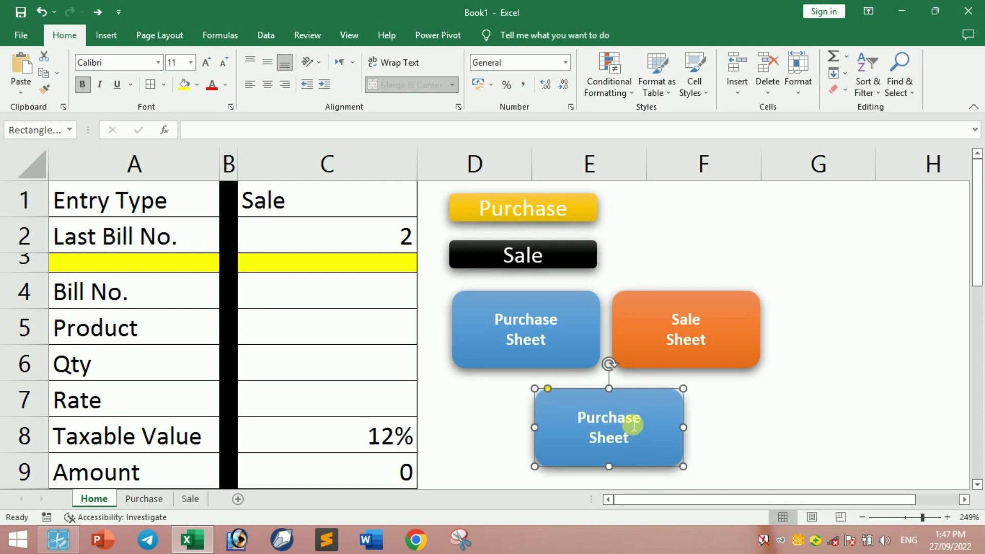
double_click(635, 426)
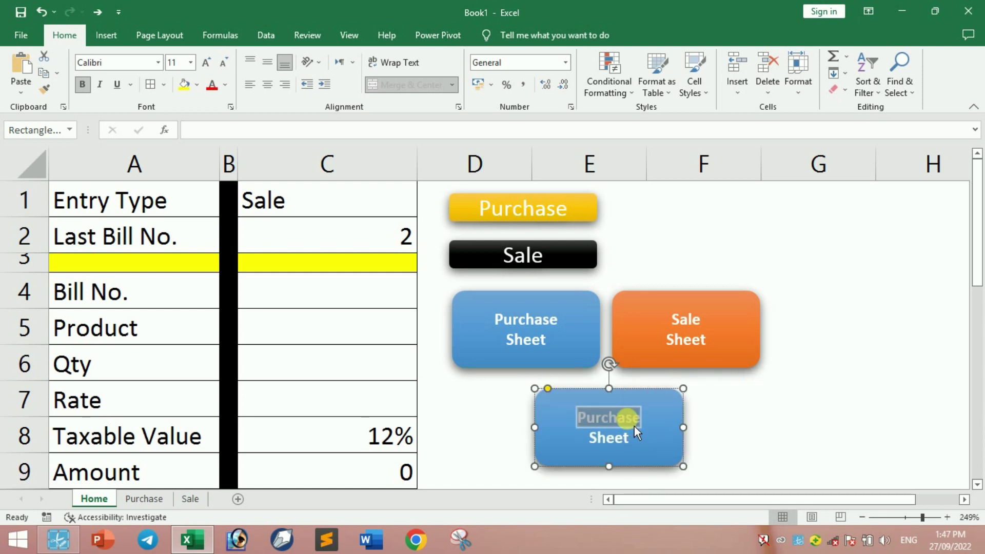
type("Home")
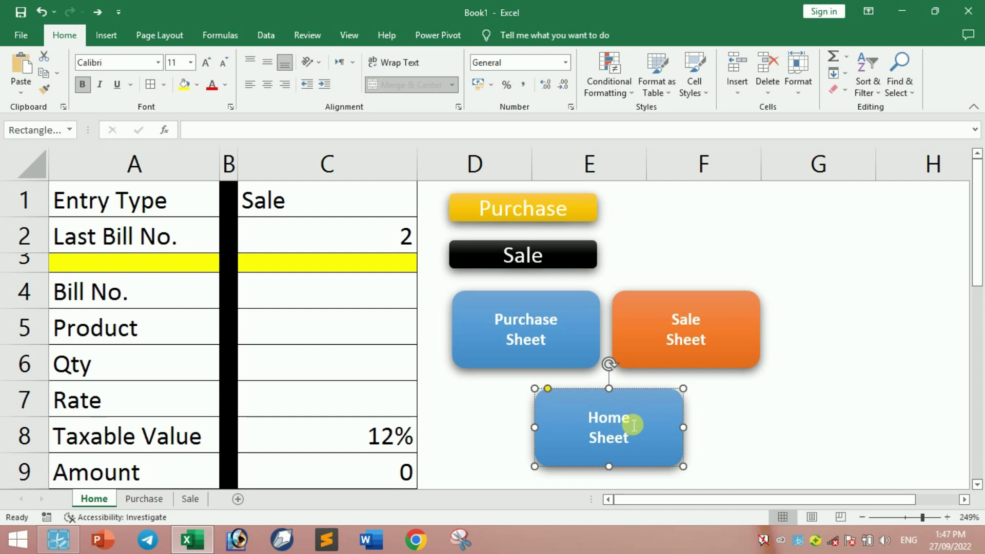
left_click(737, 431)
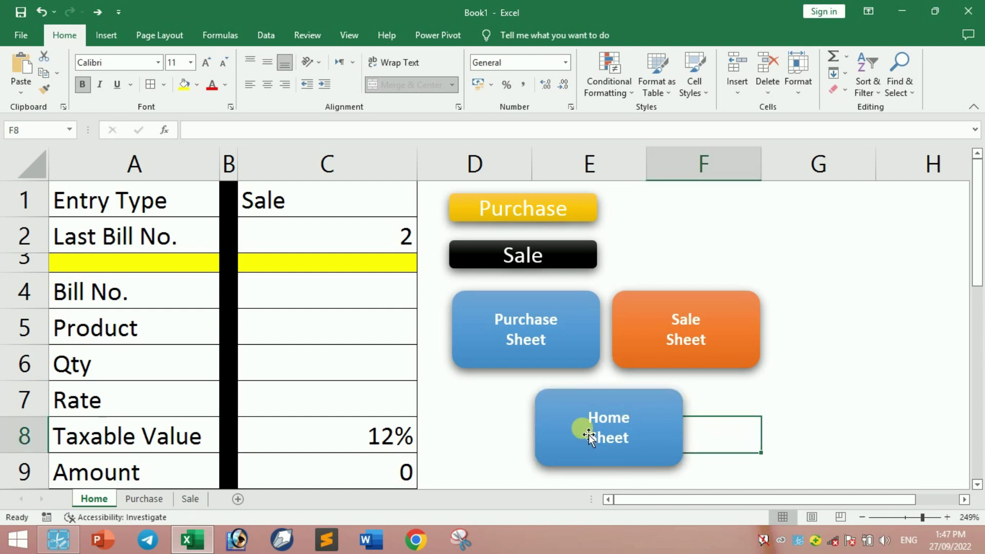
Link the blue Purchase Sheet button to cell A1 of the Purchase sheet in this workbook
right_click(507, 330)
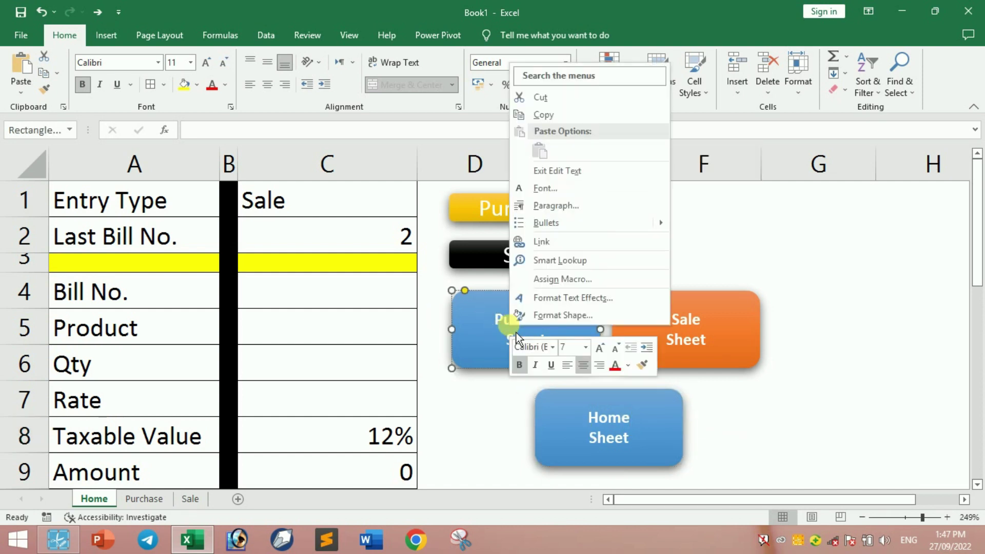
left_click(552, 246)
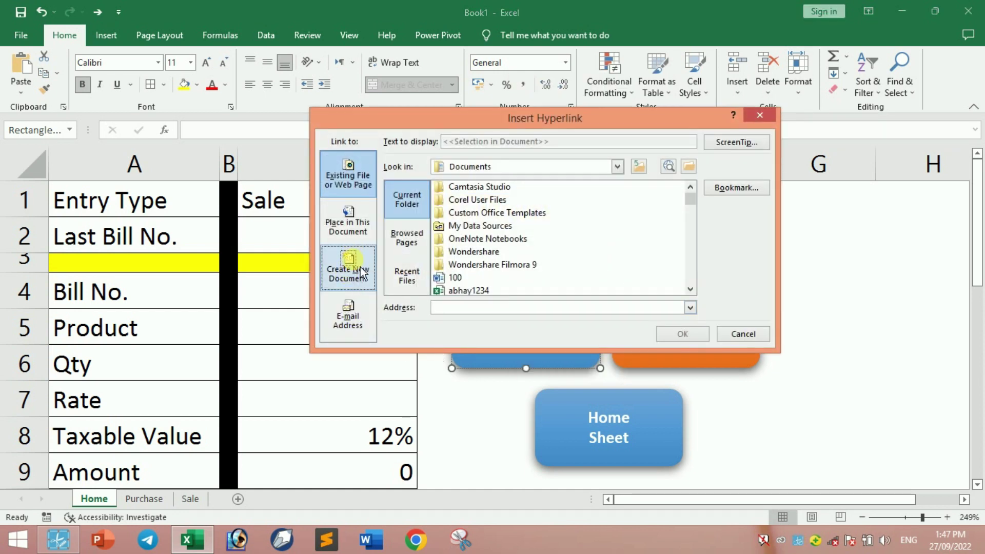
left_click(362, 235)
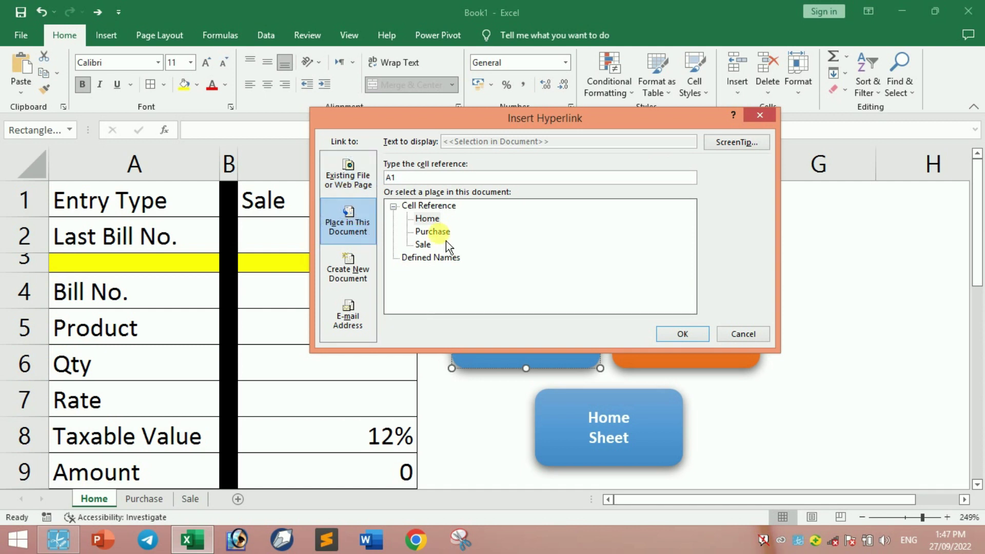
left_click_drag(510, 127, 216, 91)
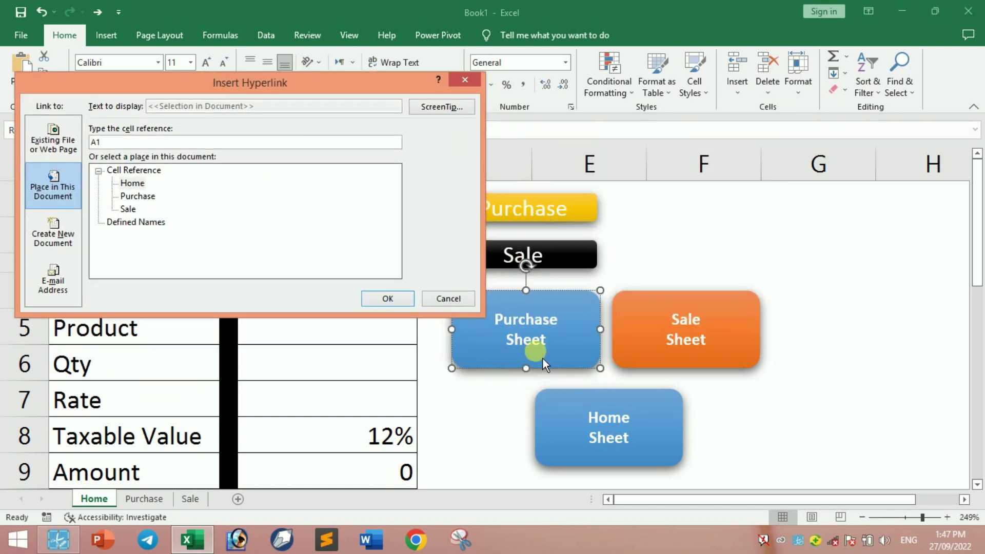
left_click(138, 196)
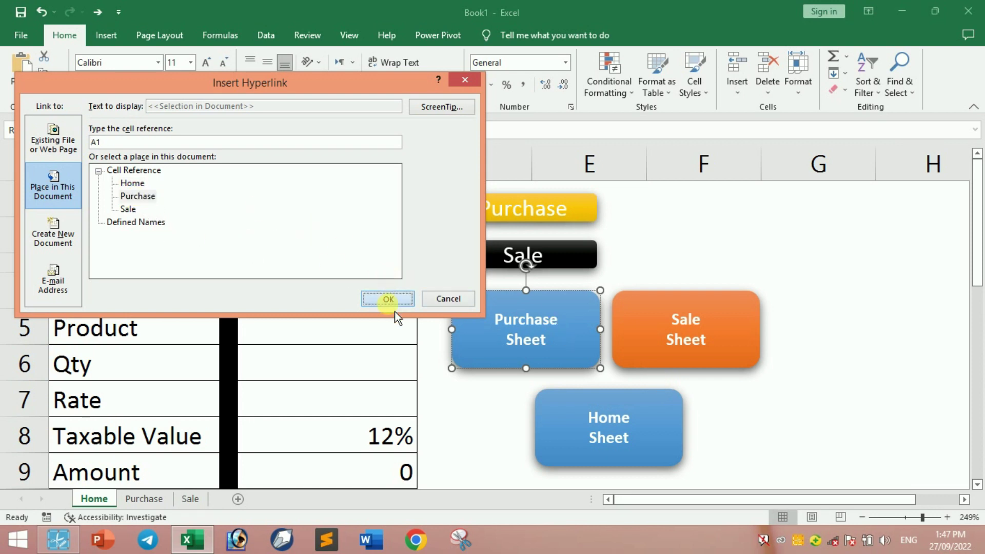
left_click(395, 297)
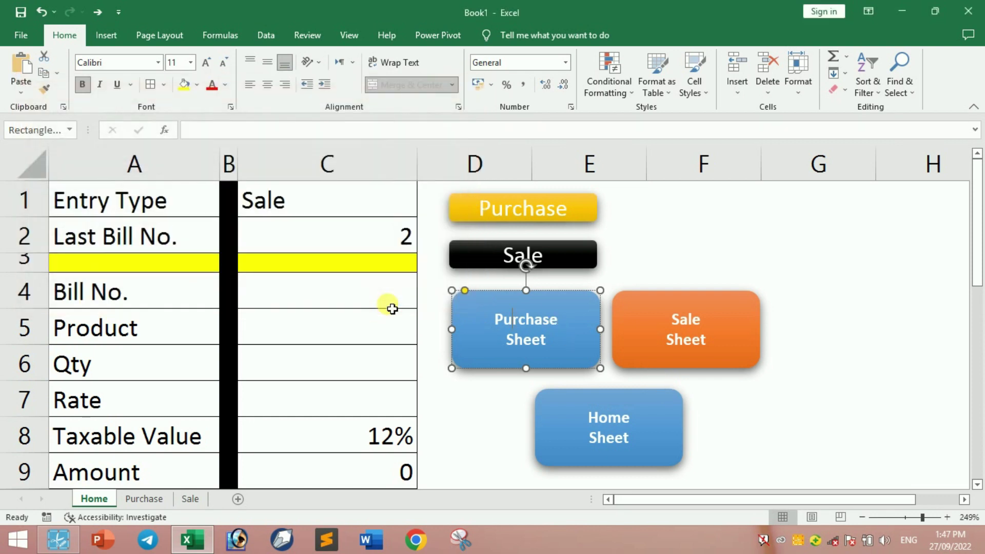
Link the orange Sale Sheet button to cell A1 of the Sale sheet
right_click(719, 338)
left_click(753, 212)
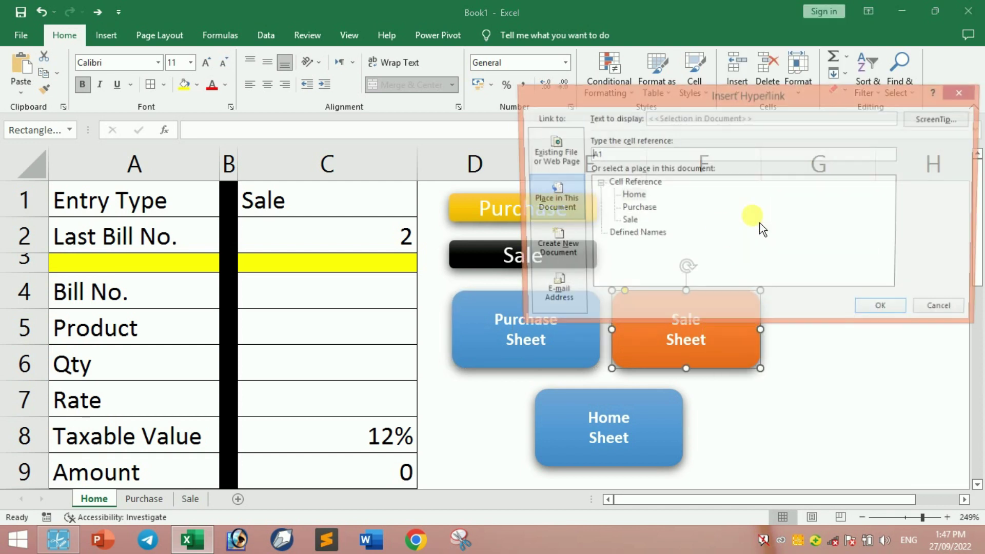
left_click(625, 221)
left_click(885, 311)
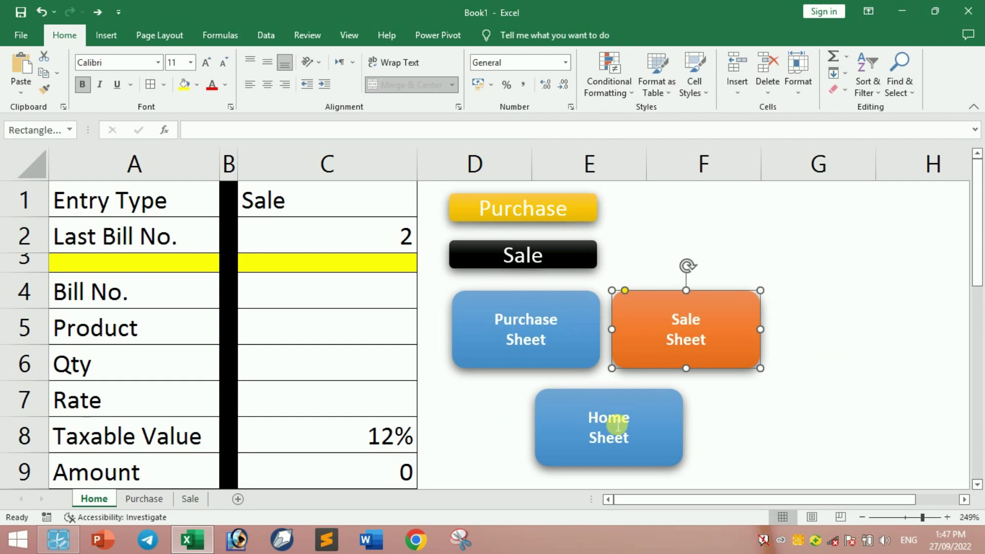
Link the Home Sheet button to cell A1 of the Home sheet and deselect the button
right_click(618, 423)
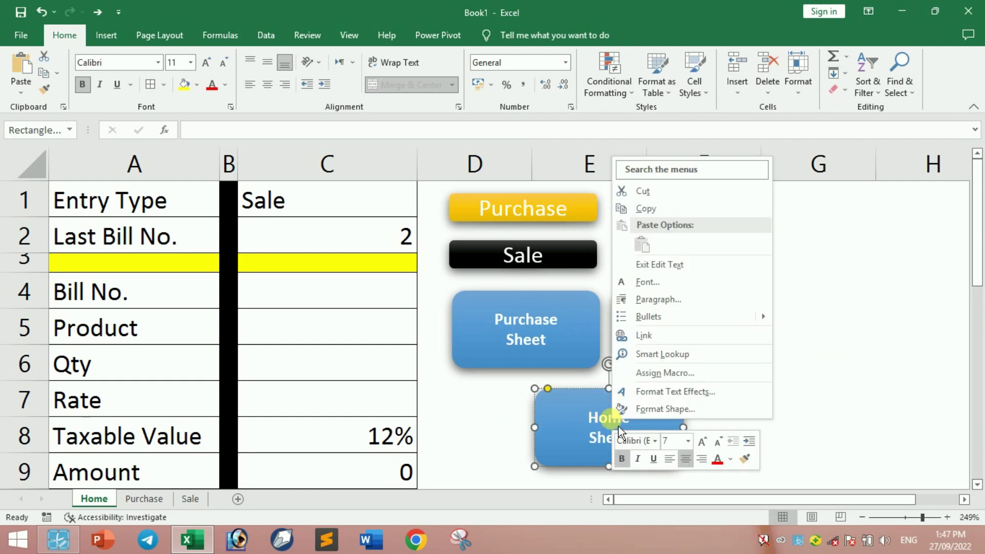
left_click(648, 335)
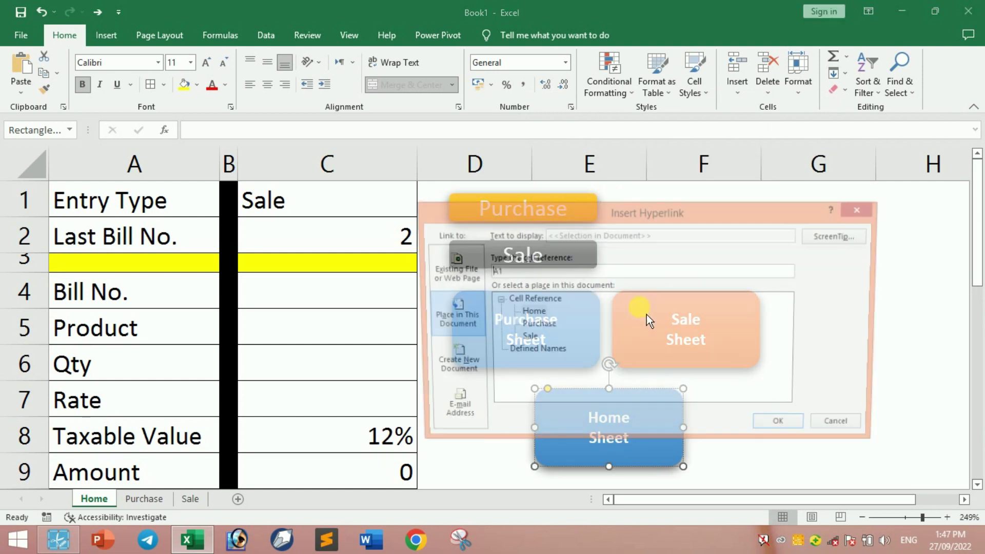
left_click(529, 312)
left_click(773, 433)
left_click(744, 430)
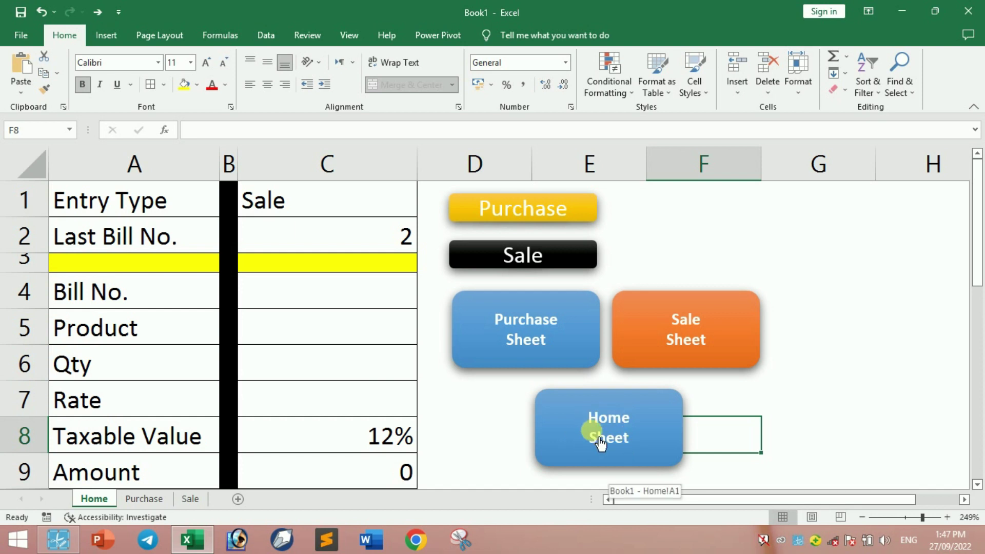
Copy the three linked sheet buttons from Home and paste them beside the Purchase Details table at I5
left_click(663, 409, "ctrl")
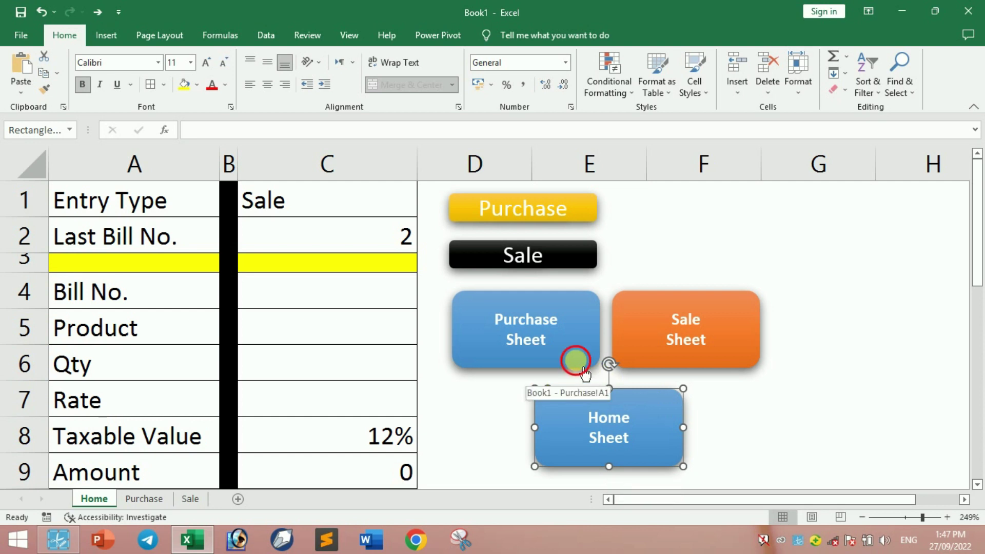
left_click(584, 374)
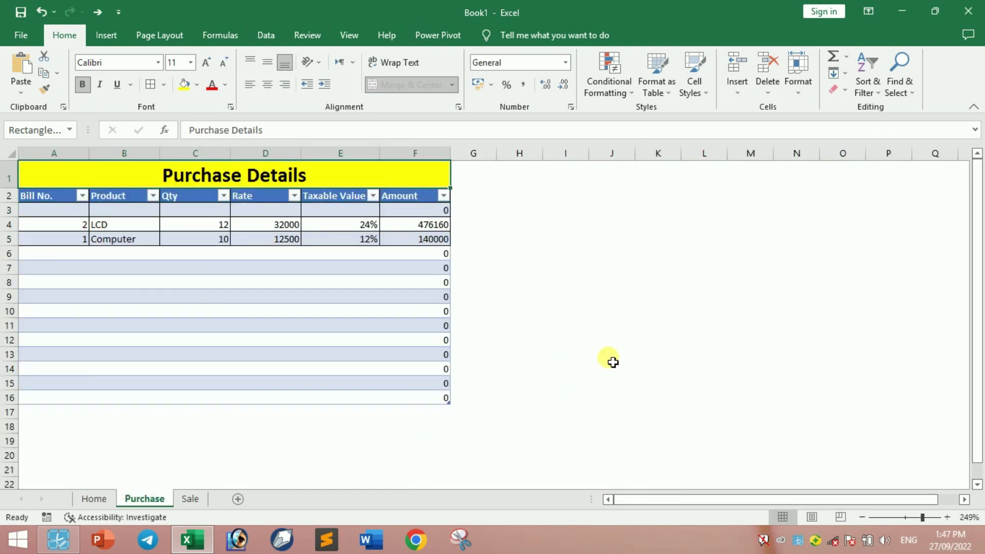
left_click(92, 500)
left_click(593, 351, "ctrl")
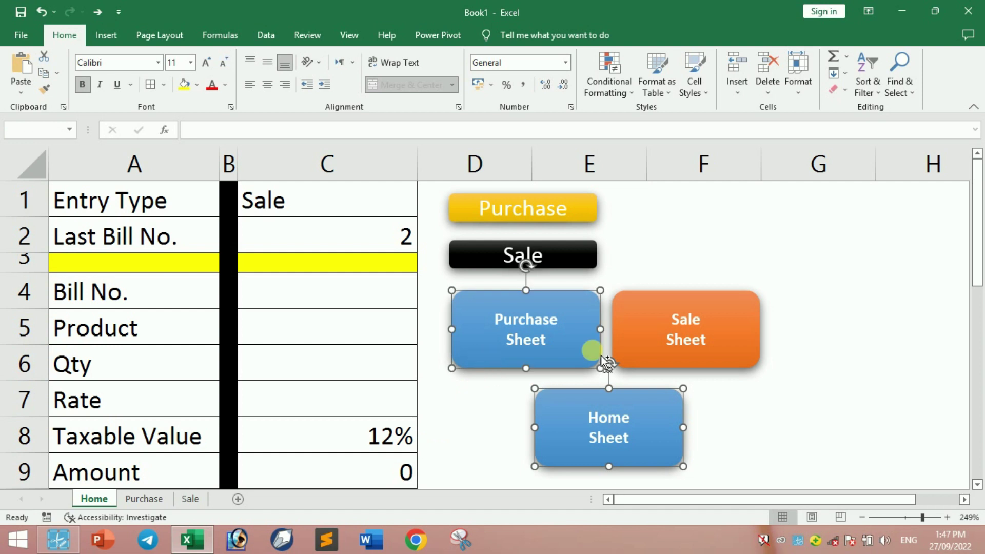
left_click(721, 343, "ctrl")
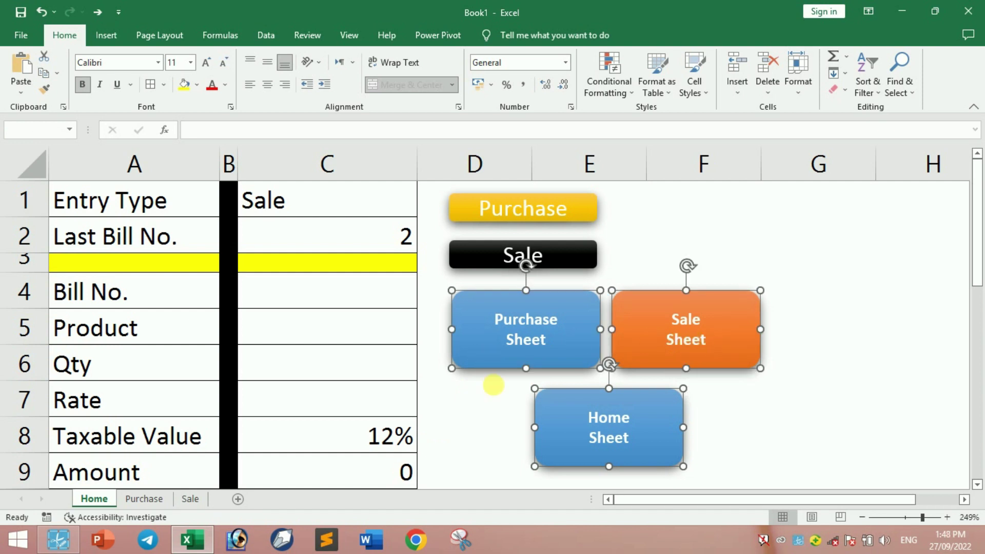
left_click(160, 501)
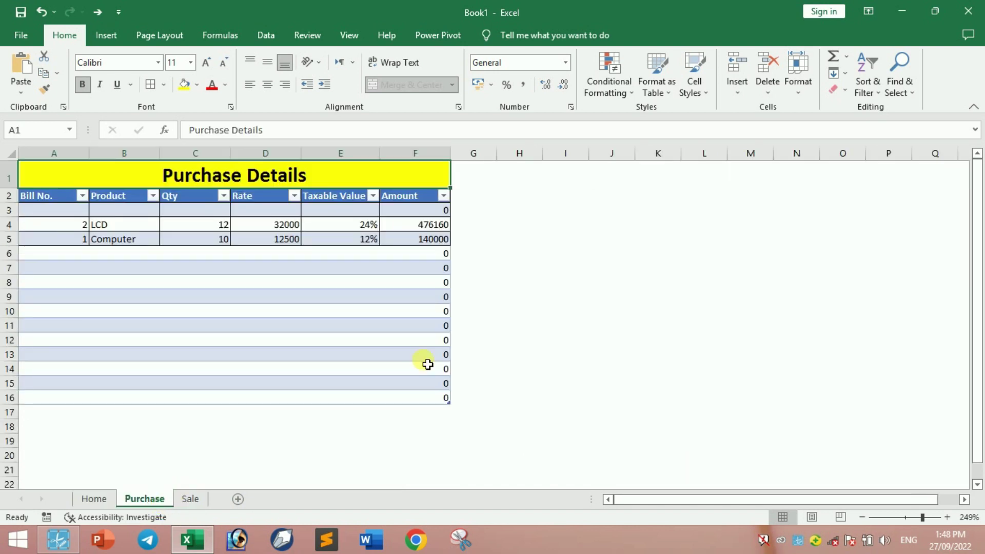
left_click(579, 242)
key("ctrl+v")
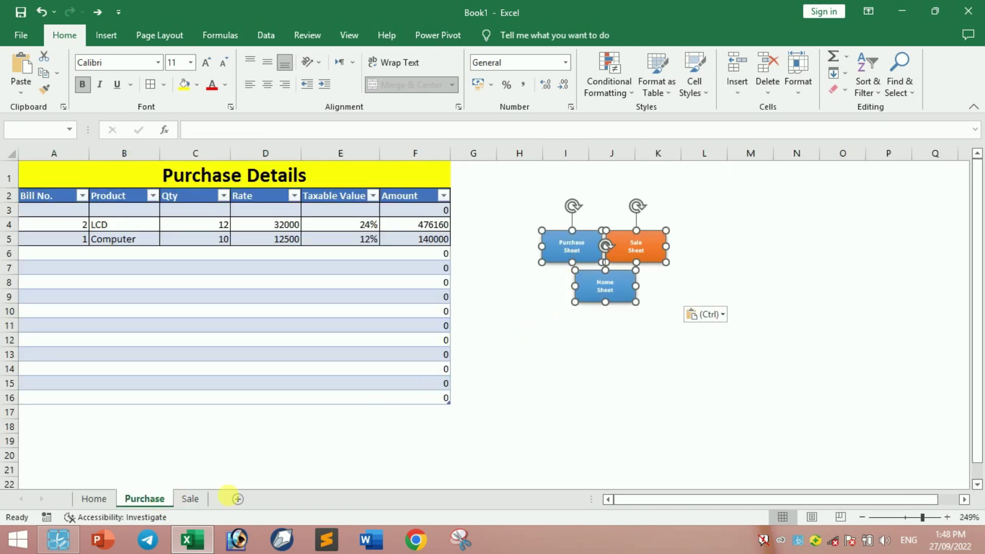
Paste the three sheet buttons beside the Sale Details table at G5 and enlarge them together to about double size
left_click(190, 499)
left_click(486, 242)
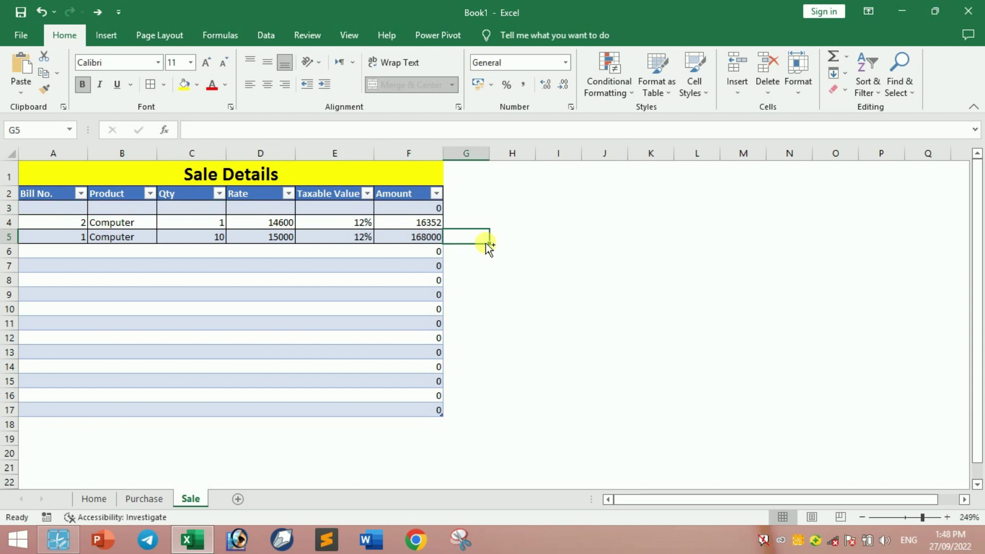
key("ctrl+v")
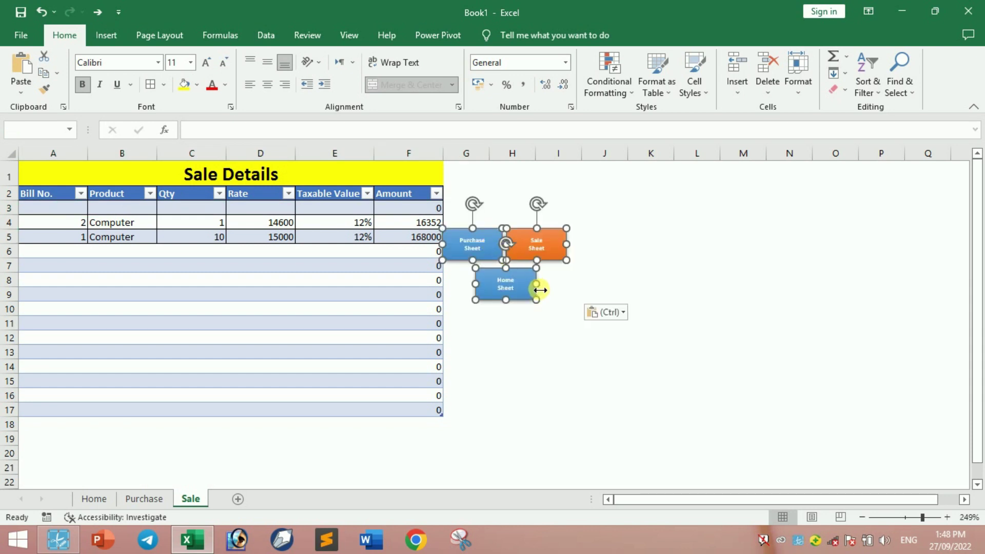
left_click_drag(545, 306, 564, 329)
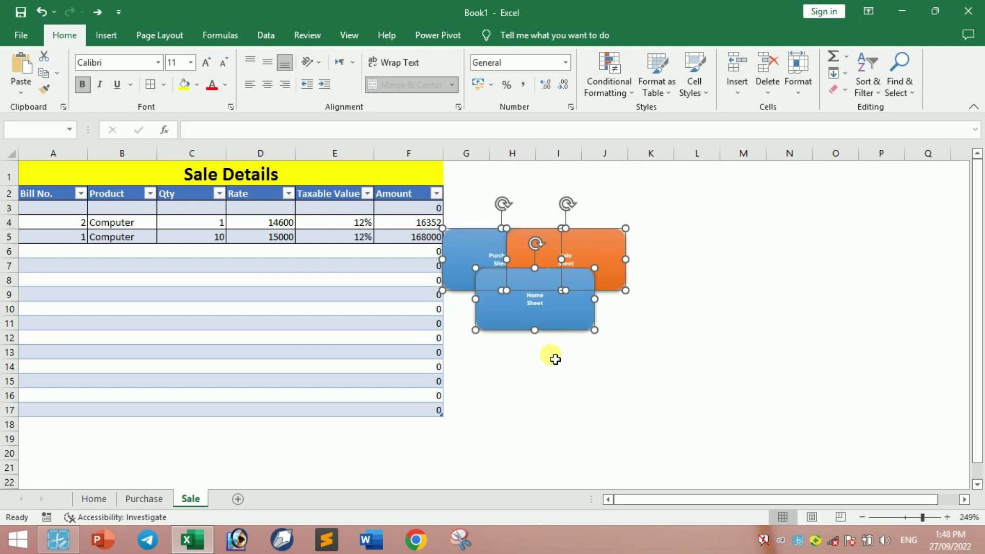
Spread the overlapping buttons apart, with Sale Sheet beside Purchase Sheet and Home Sheet centred below them
left_click(557, 355)
left_click(568, 323)
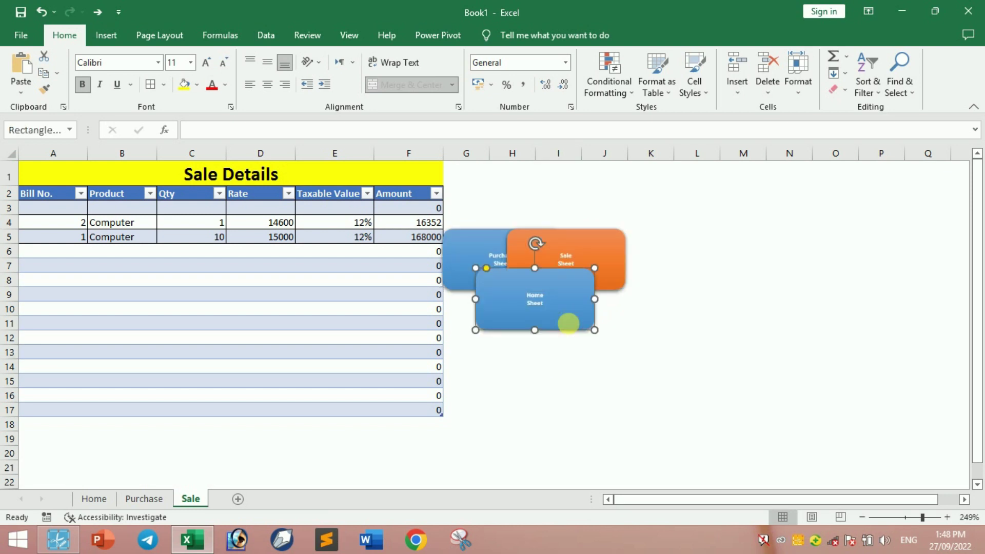
left_click_drag(576, 325, 576, 376)
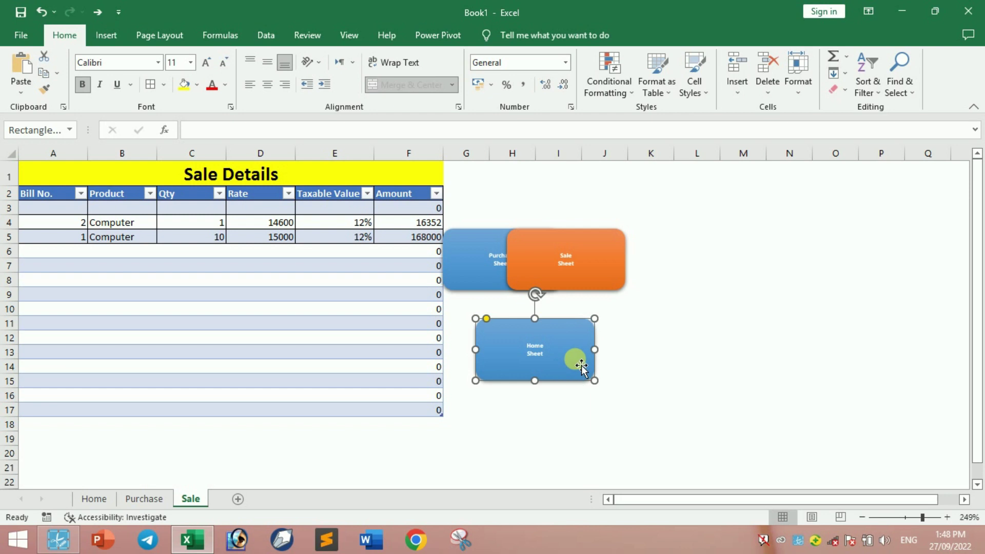
left_click(616, 284, "ctrl")
left_click_drag(618, 276, 691, 269)
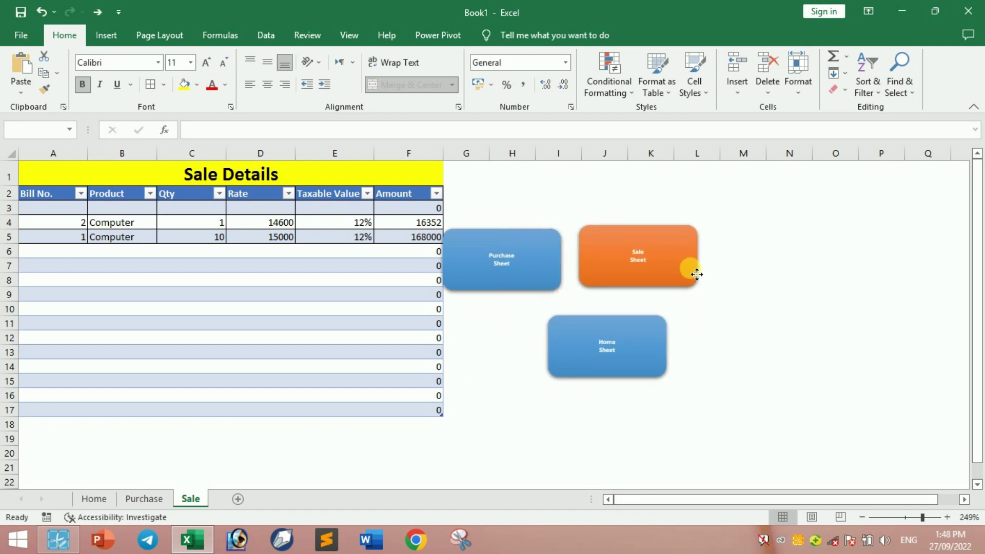
left_click(693, 352)
left_click(672, 348)
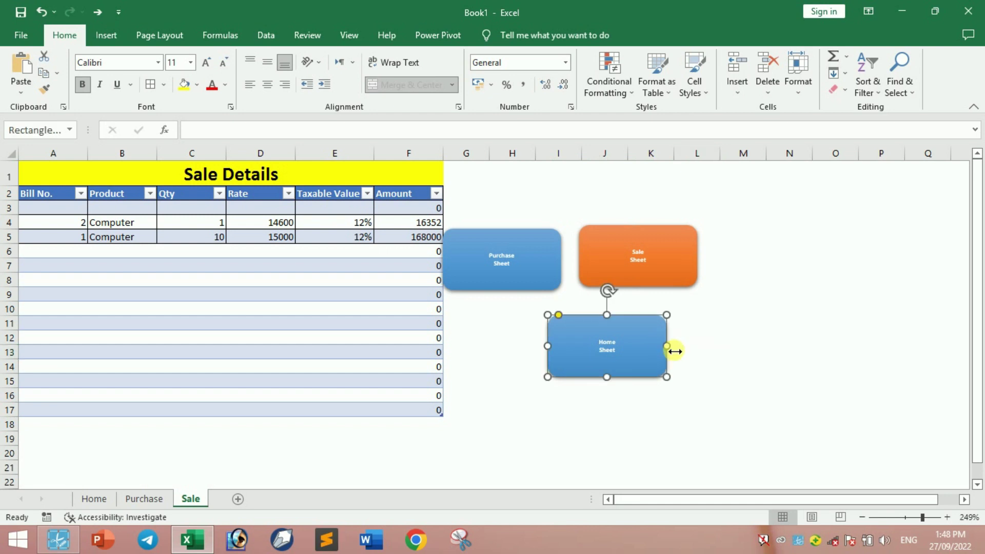
left_click_drag(655, 341, 646, 337)
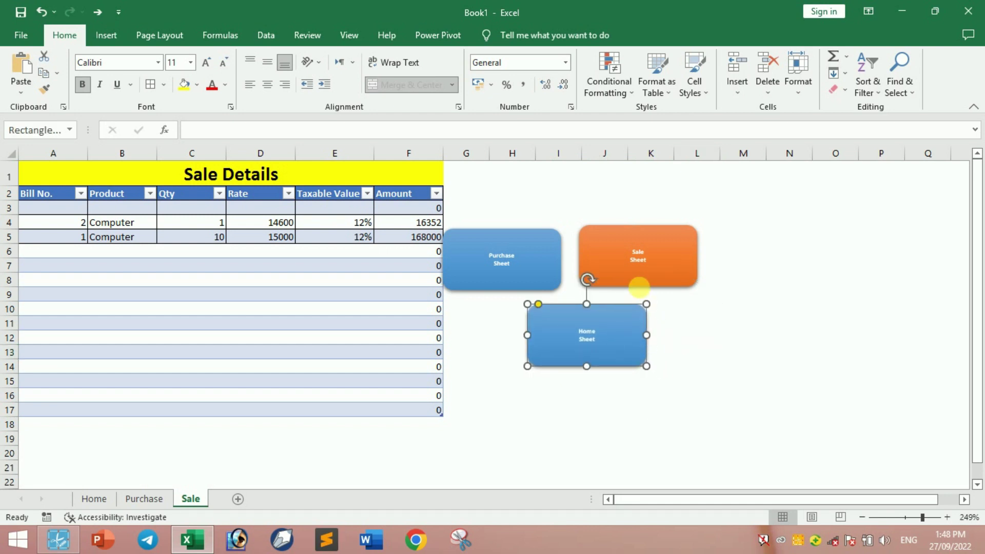
Increase the label font size of all three buttons on the Sale sheet by eight increments
left_click(662, 279, "ctrl")
left_click(557, 272, "ctrl")
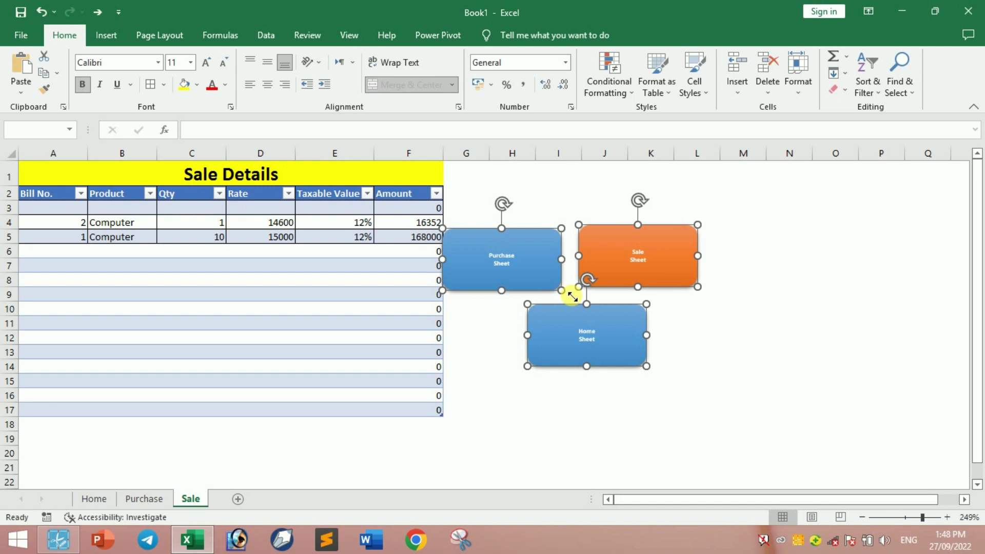
key("ctrl+shift+period")
key("ctrl+shift+period")
key("ctrl+shift+period")
key("ctrl+shift+period")
key("ctrl+shift+period")
key("ctrl+shift+period")
key("ctrl+shift+period")
key("ctrl+shift+period")
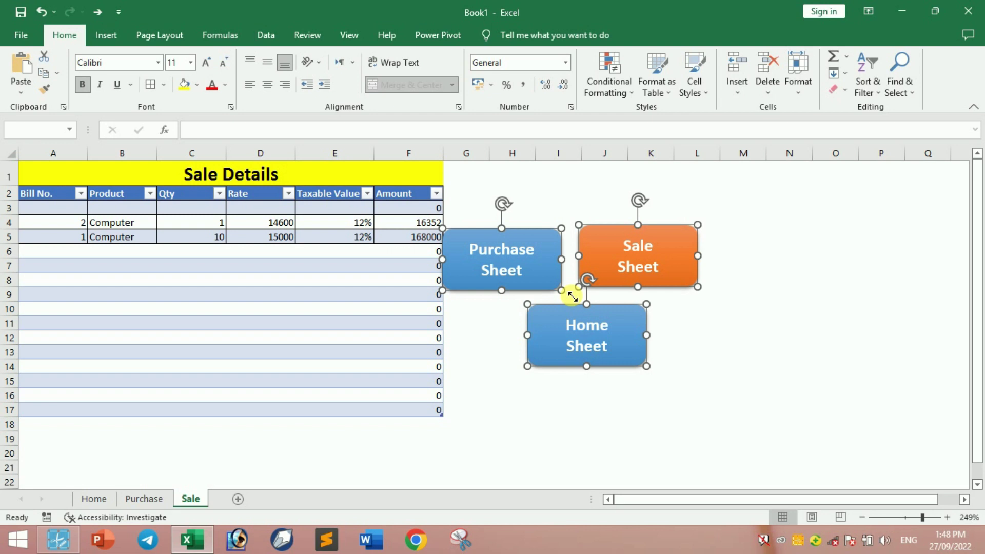
left_click(700, 338)
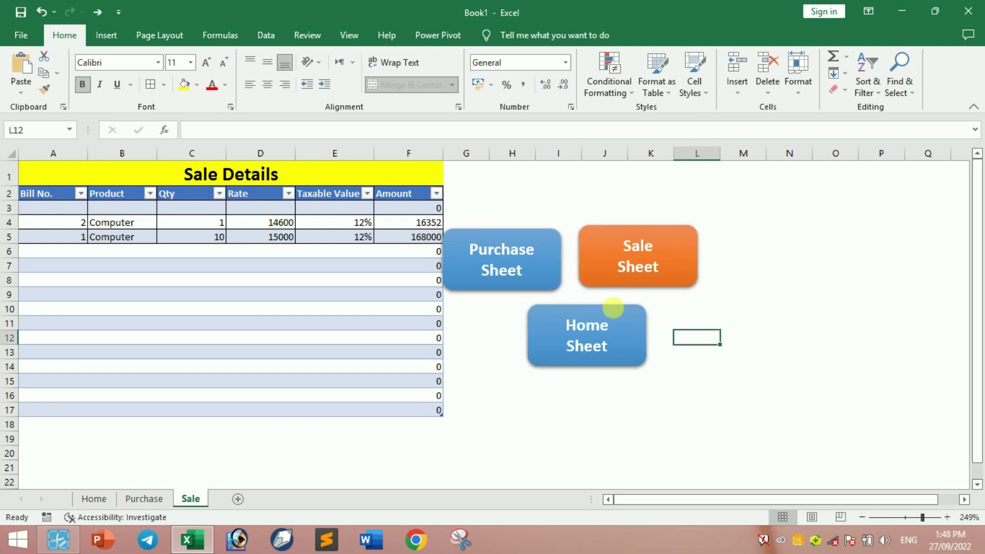
Move the Purchase Sheet button slightly away from the Sale table, closer to the Sale Sheet button
left_click(550, 242)
left_click_drag(548, 237, 559, 234)
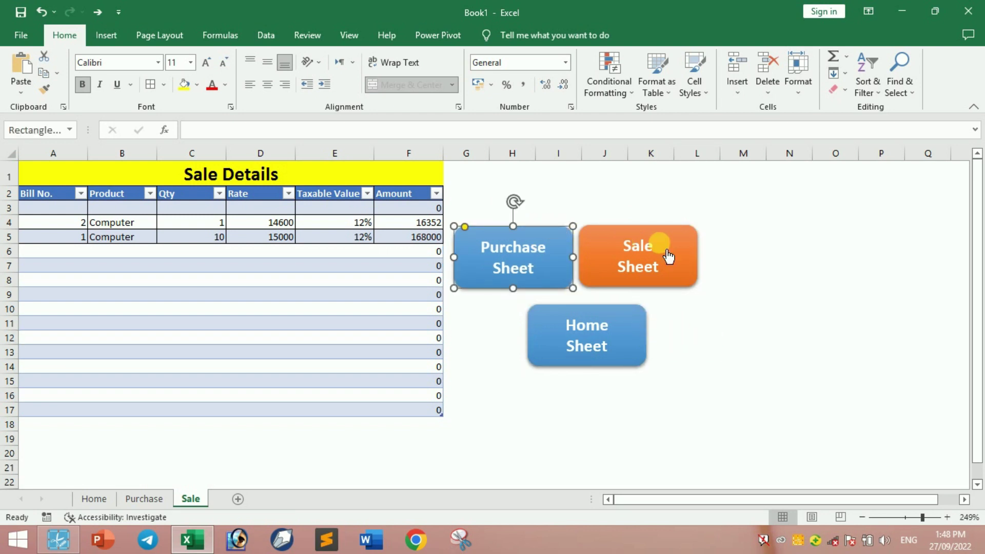
left_click(704, 332)
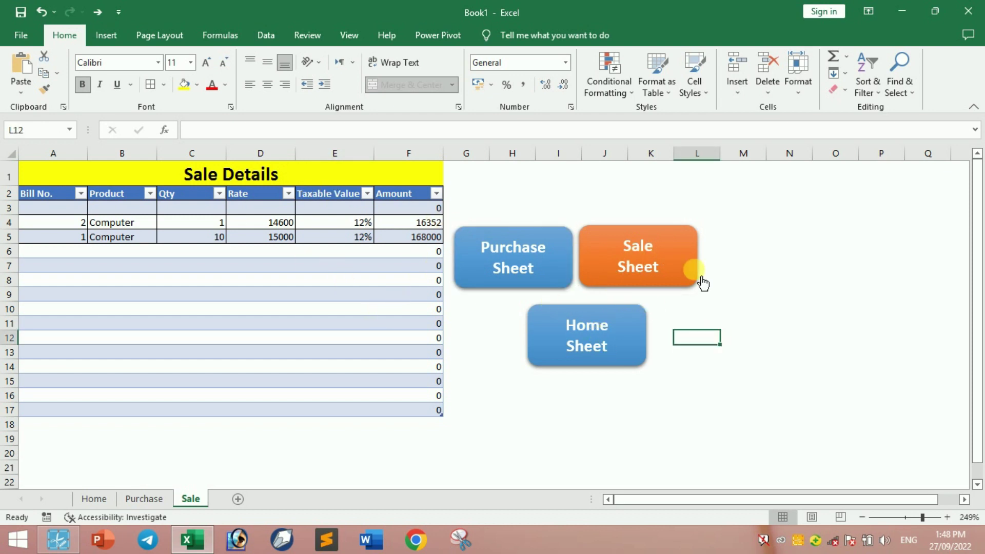
Delete the Sale Sheet button from the Sale sheet and follow the Purchase Sheet button's link
left_click(691, 232, "ctrl")
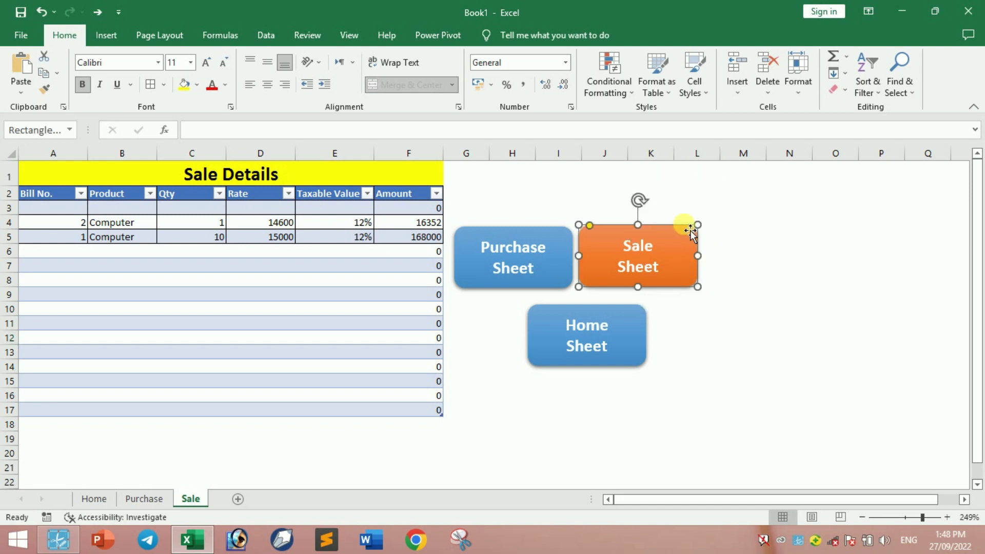
key("Delete")
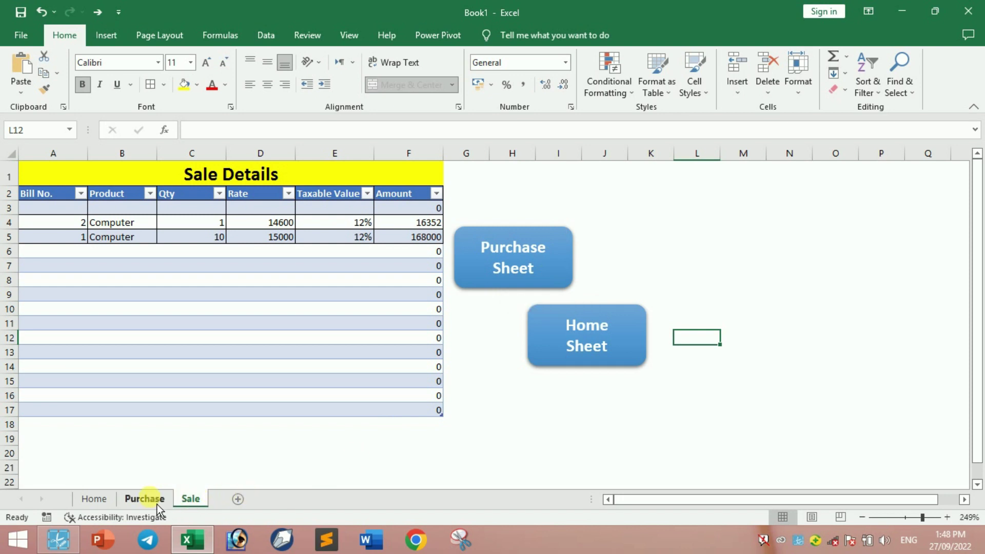
left_click(527, 255)
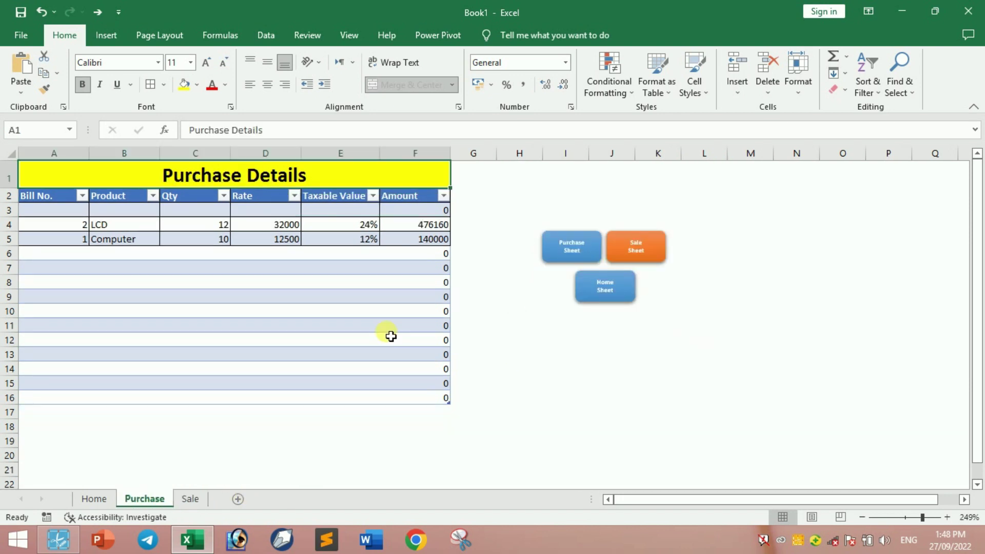
Enlarge the three buttons on the Purchase sheet together to about double size
left_click(548, 259, "ctrl")
left_click(633, 294, "ctrl")
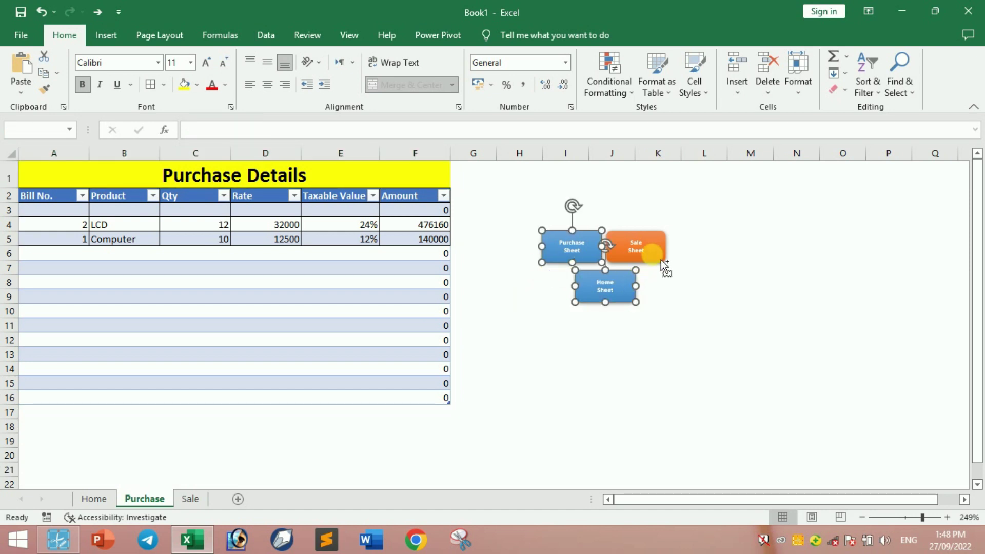
left_click(653, 254, "ctrl")
left_click_drag(642, 312, 649, 334)
Separate the Purchase Sheet button from the other two on the Purchase sheet and delete it
left_click(631, 364)
left_click_drag(588, 246, 507, 207)
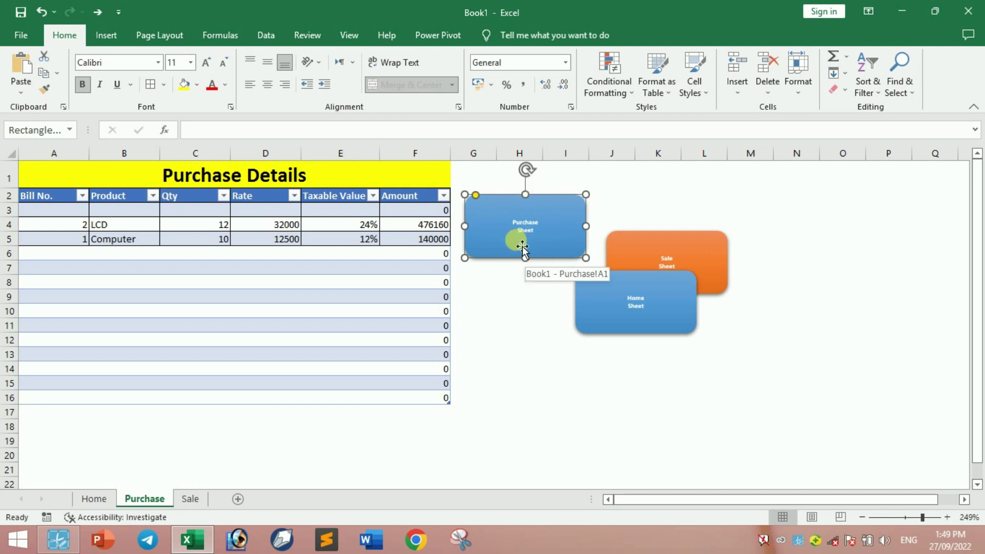
key("Delete")
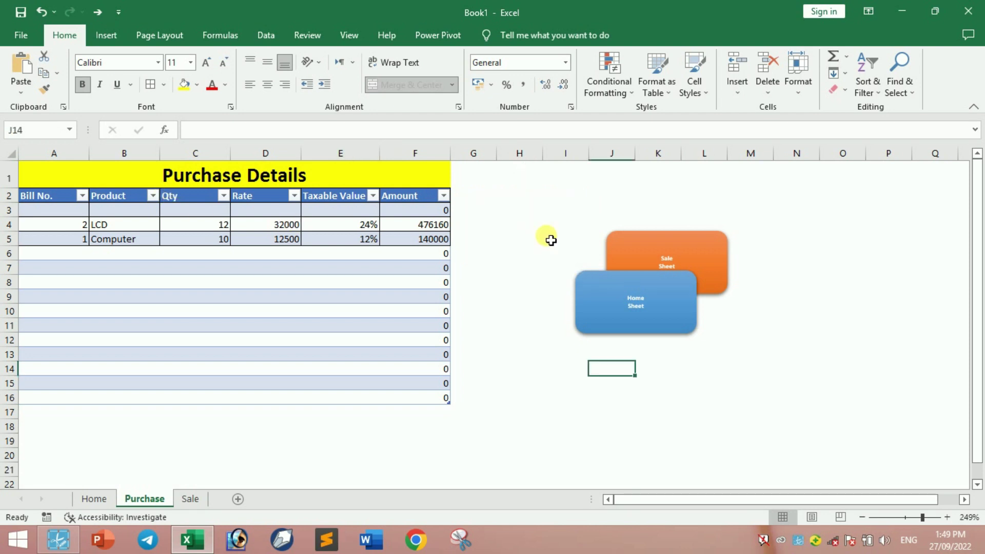
Move the Sale Sheet button close to the Purchase table and place the Home Sheet button directly below it
left_click(641, 237)
left_click_drag(641, 237, 524, 194)
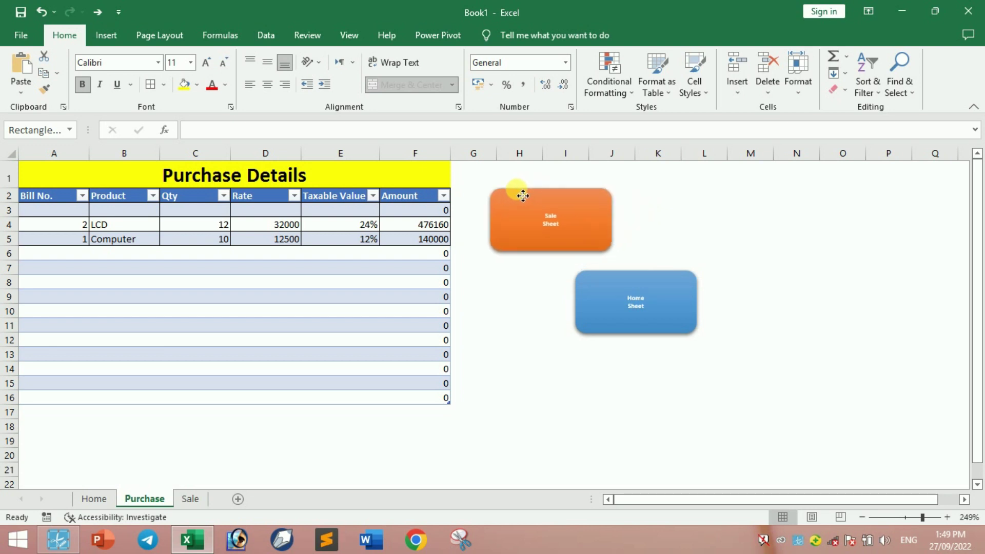
left_click(638, 270)
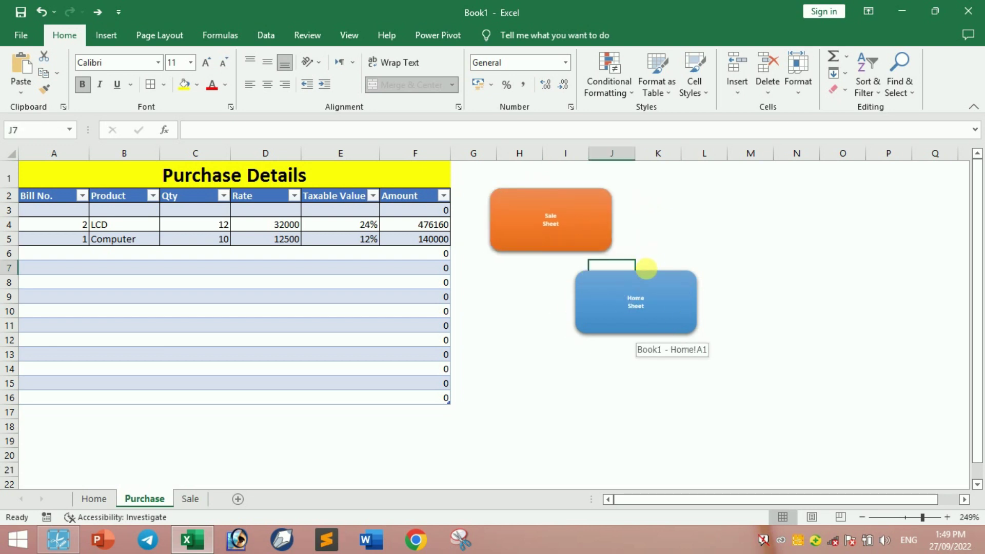
left_click_drag(643, 273, 574, 279)
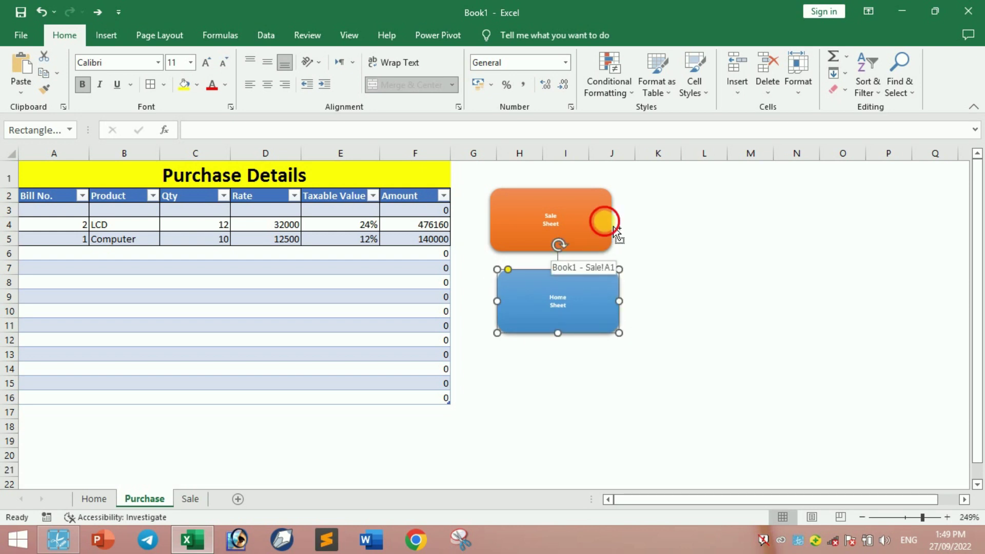
Increase the label font size of the Sale Sheet and Home Sheet buttons together by six increments
left_click(615, 231, "ctrl")
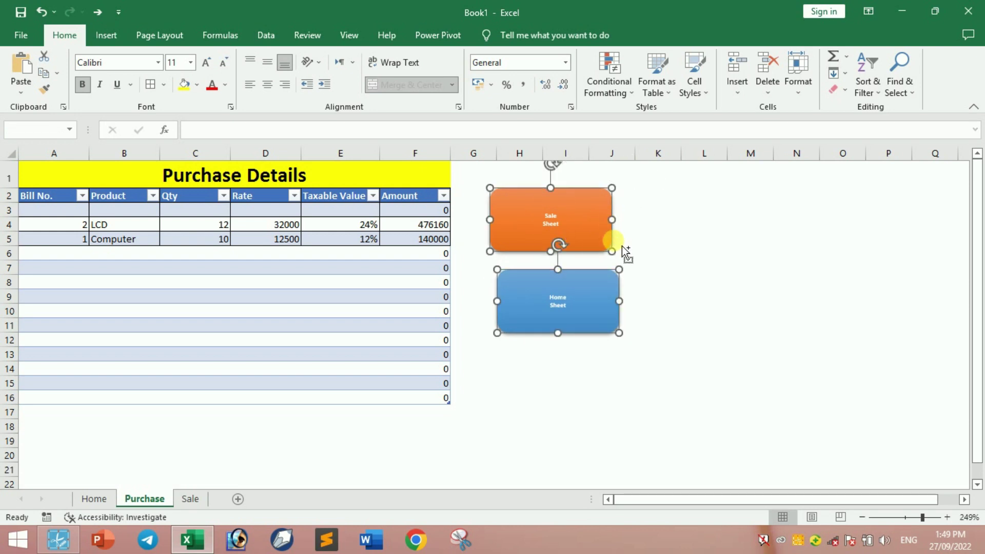
key("ctrl+shift+period")
key("ctrl+shift+period")
key("ctrl+shift+period")
key("ctrl+shift+period")
key("ctrl+shift+period")
key("ctrl+shift+period")
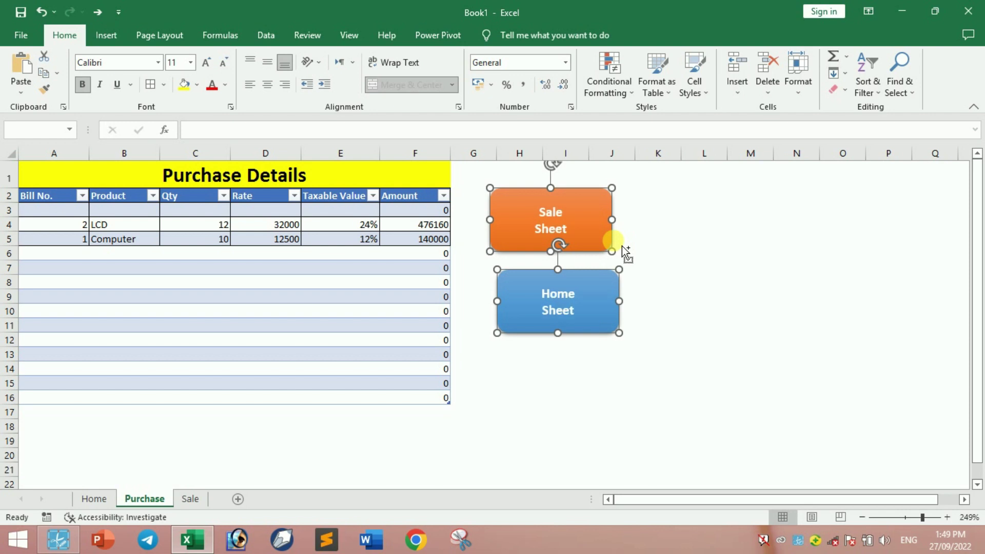
left_click(709, 269)
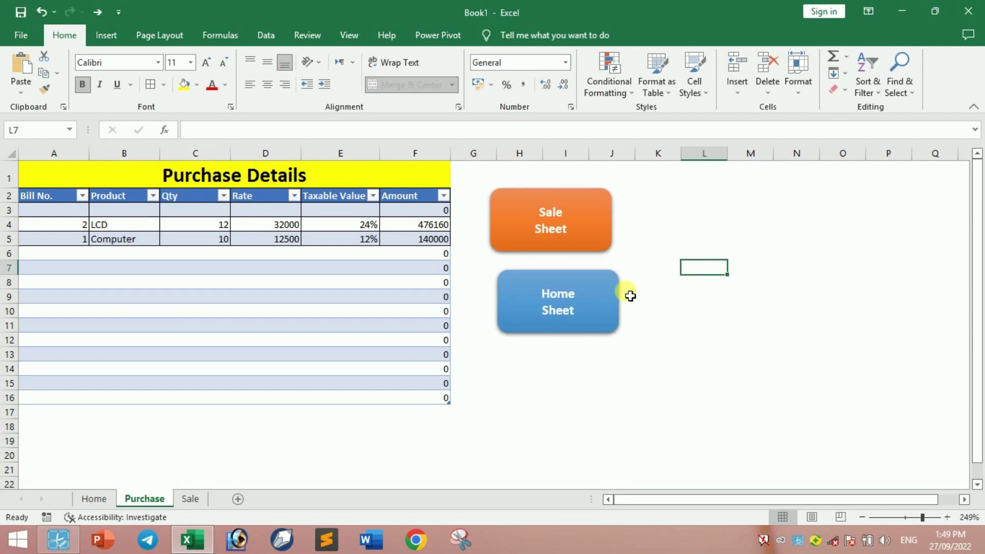
Test the navigation links from the Purchase sheet to Sale, back to Purchase, and on to Home
left_click(568, 210)
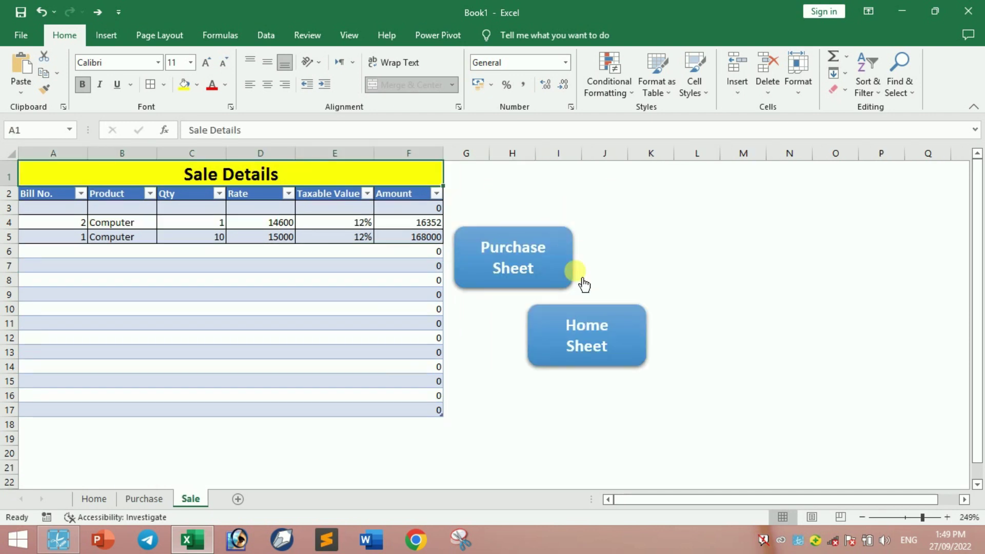
left_click(500, 272)
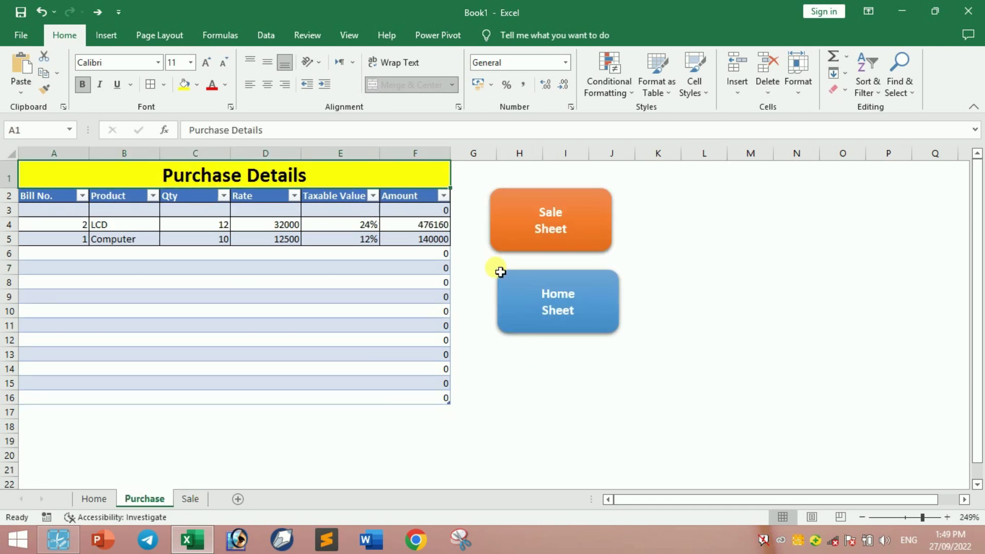
left_click(581, 308)
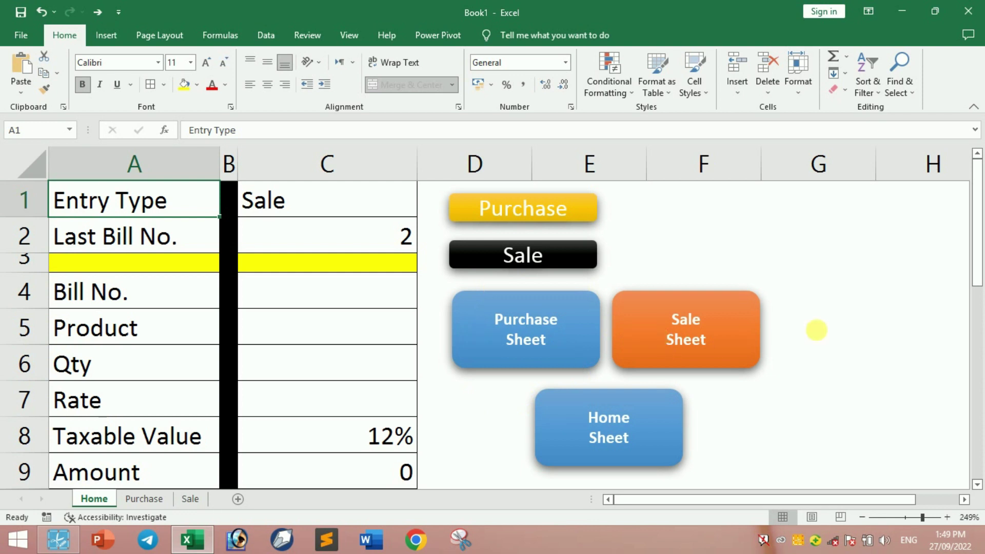
Delete the Home Sheet button from the Home sheet
left_click(851, 396)
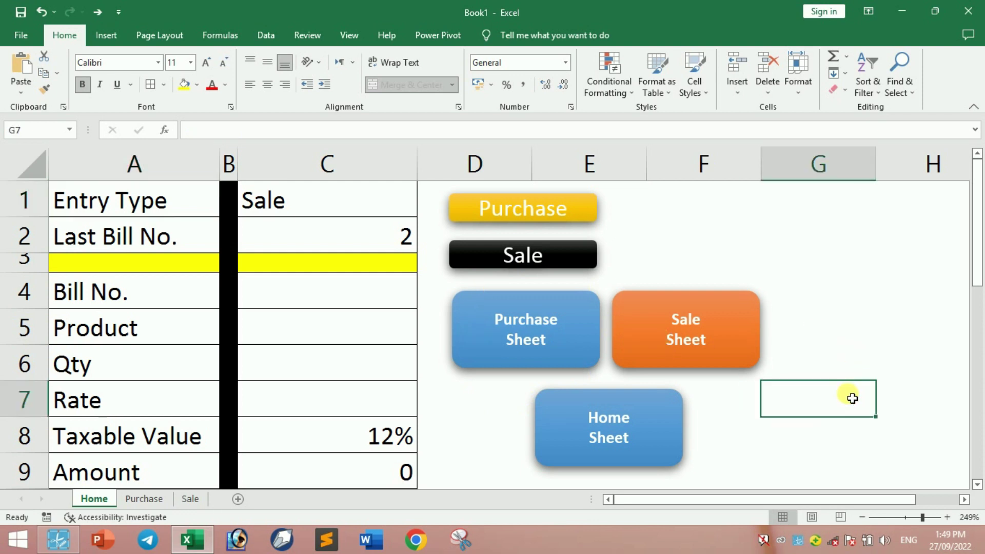
left_click(670, 423)
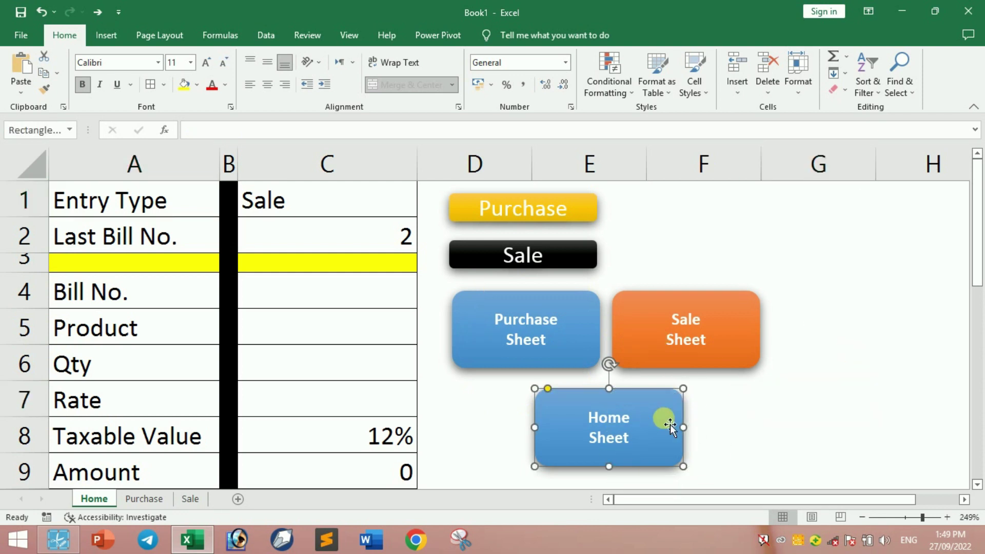
key("Delete")
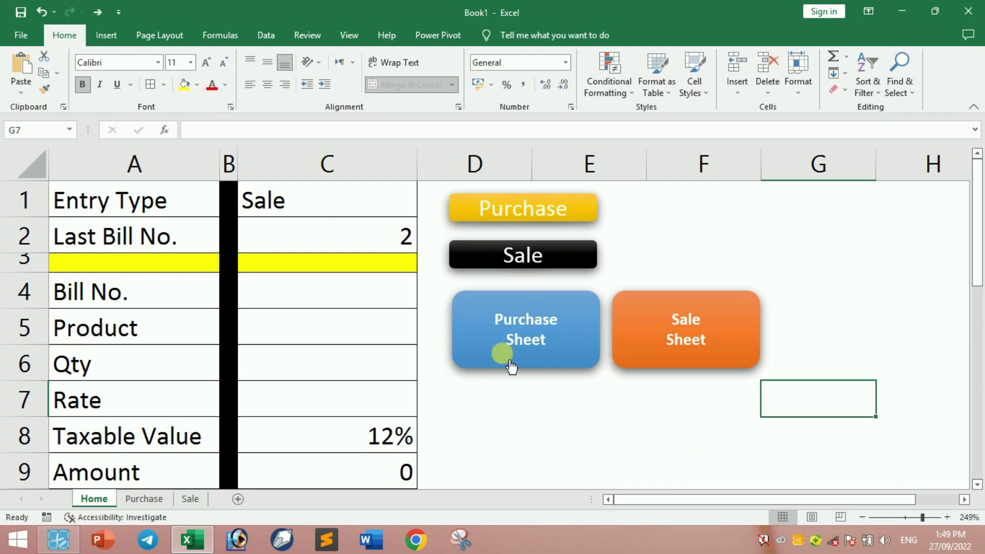
Follow the navigation buttons from Home to Purchase, Sale and back to Home to check the links
left_click(509, 331)
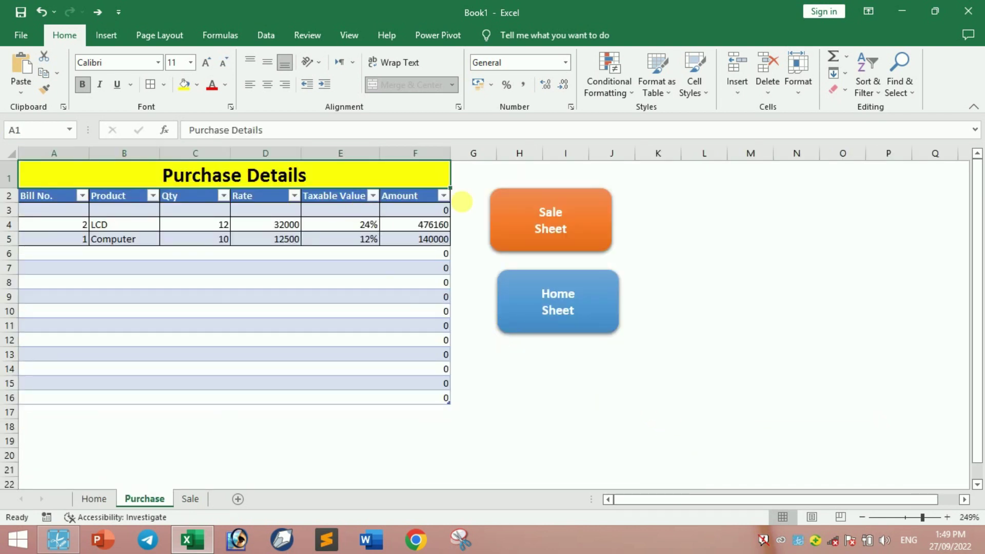
left_click(557, 235)
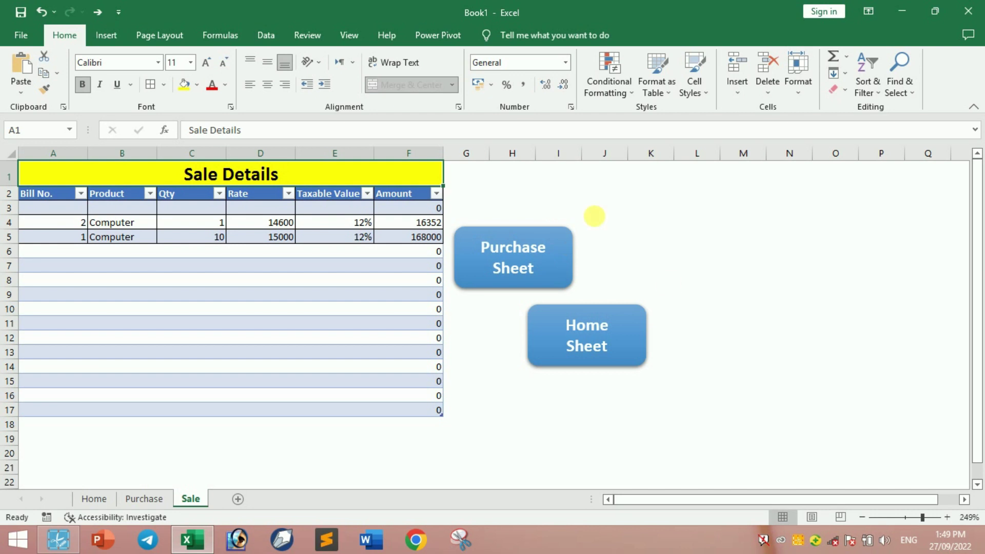
left_click(630, 353)
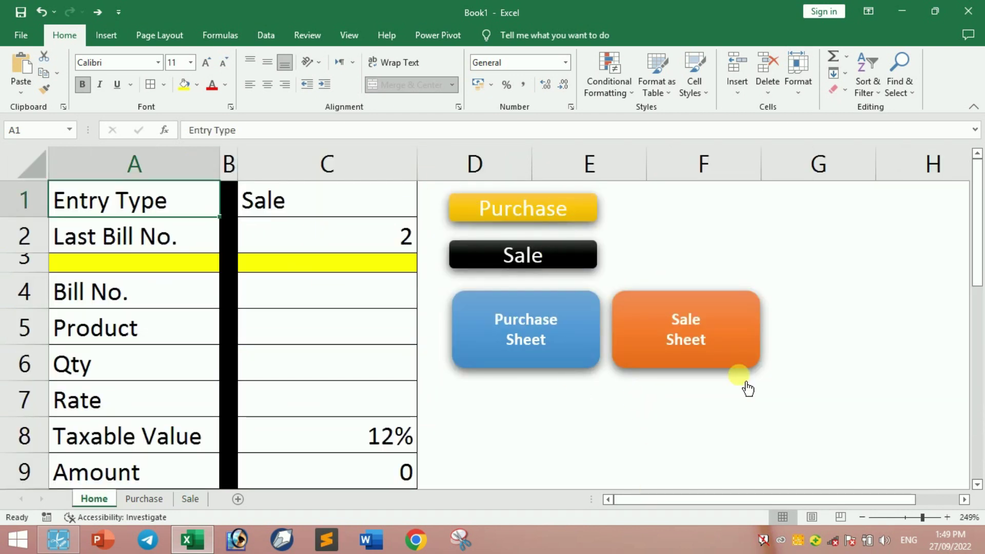
left_click(698, 449)
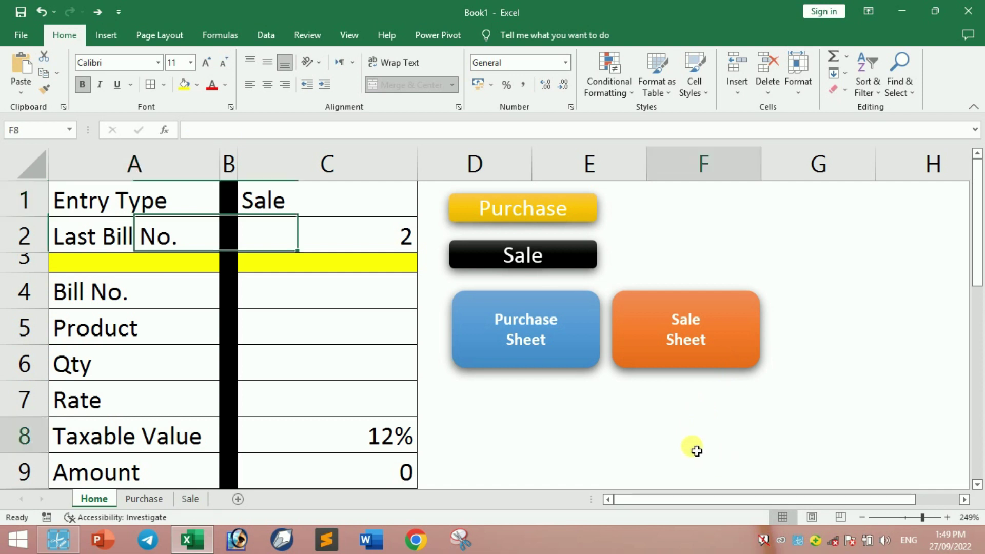
Fill in the Home form's sale entry with Bill No. 3, Product LCD, Qty 2, Rate 35000 and Taxable Value 24%
left_click(294, 206)
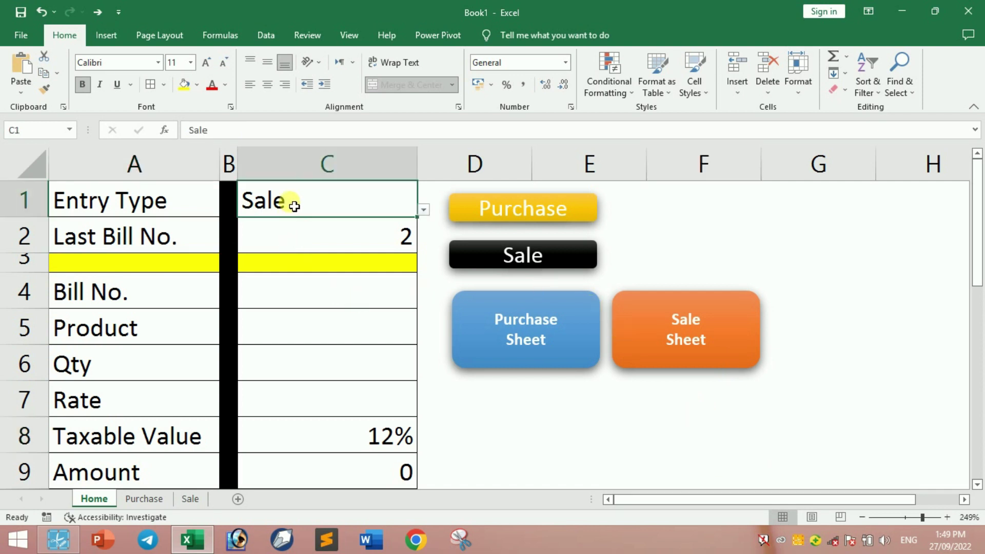
left_click(350, 299)
left_click(350, 300)
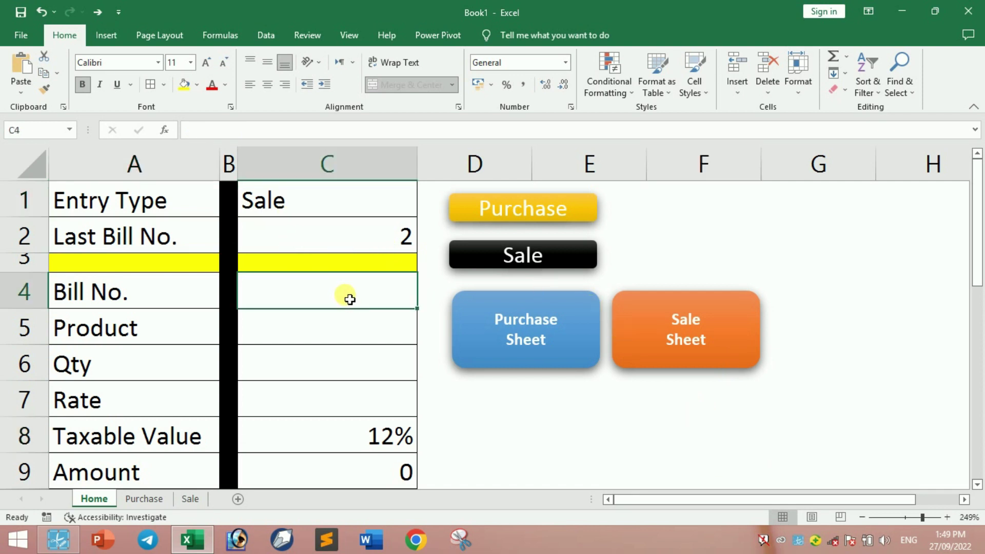
type("3")
key("Return")
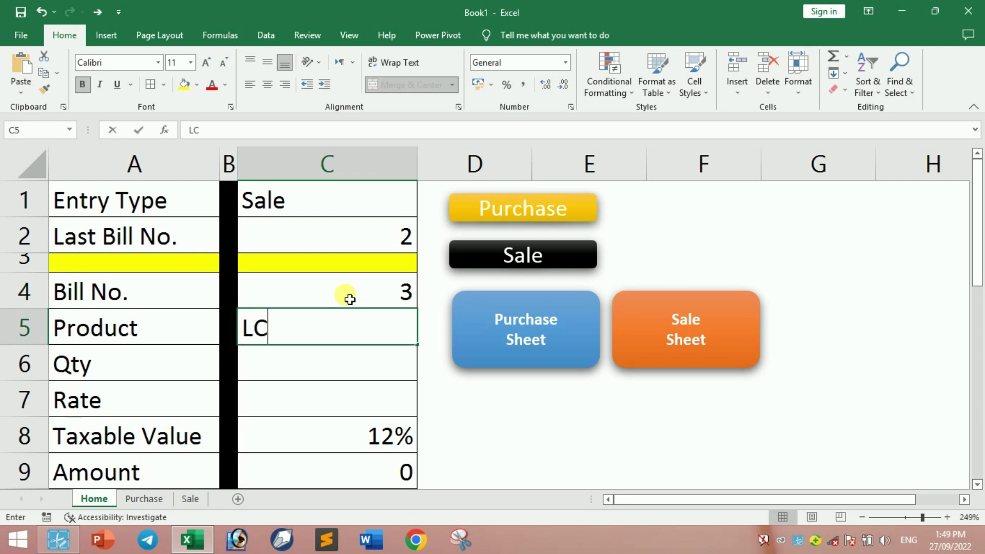
key("Return")
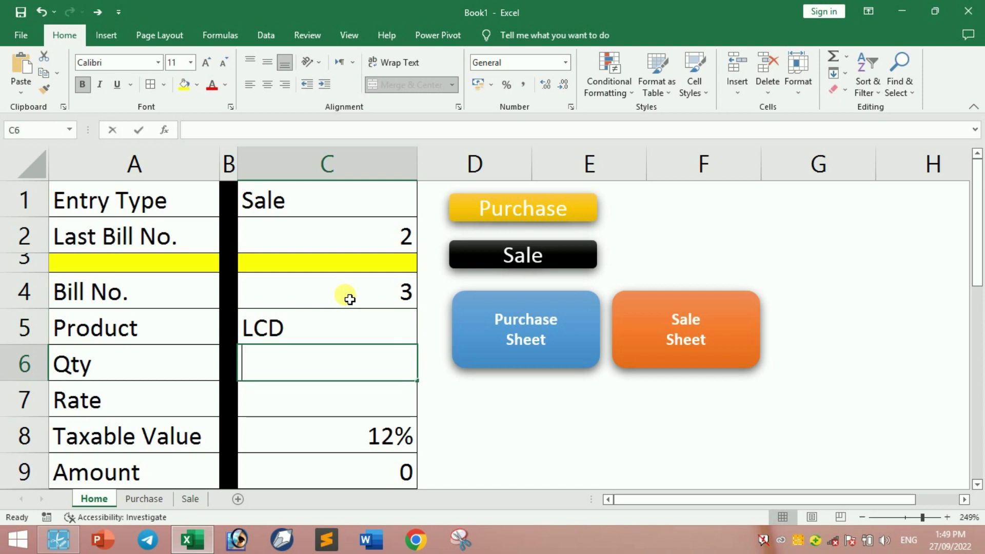
key("Return")
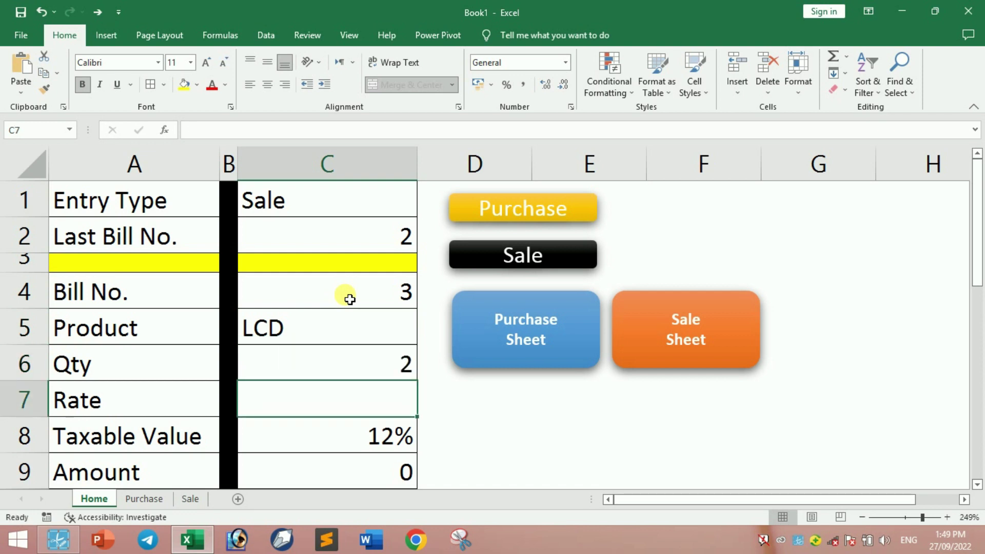
type("35000")
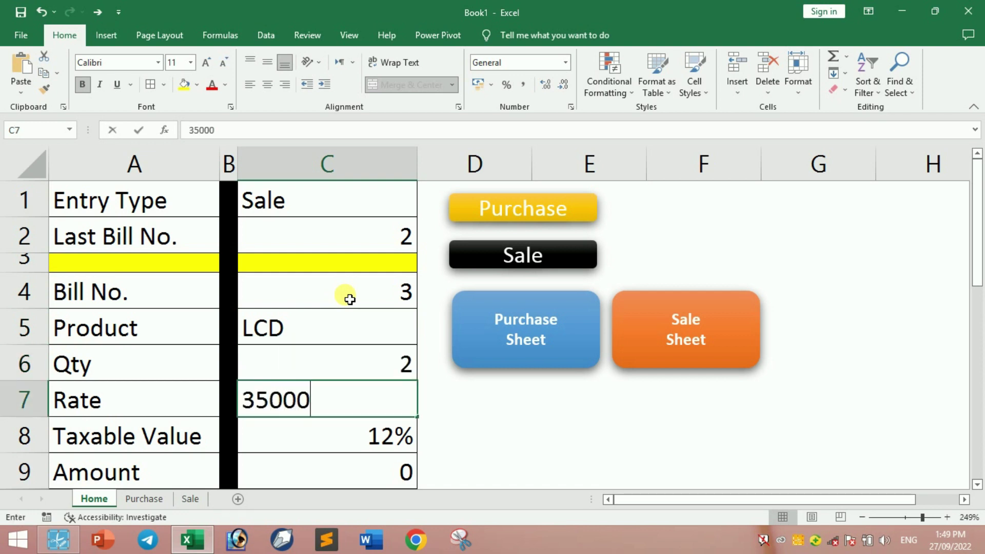
key("Return")
type("2")
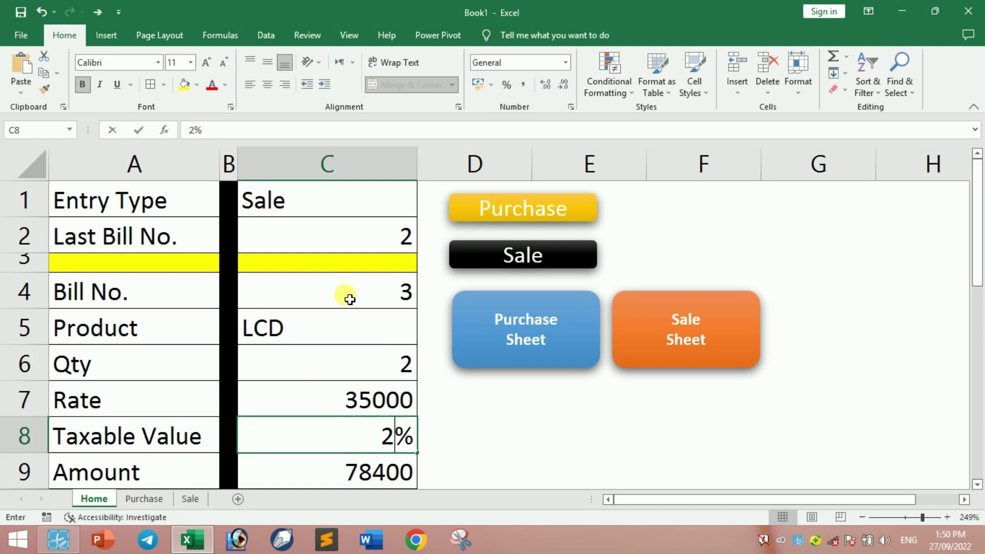
type("4")
key("Up")
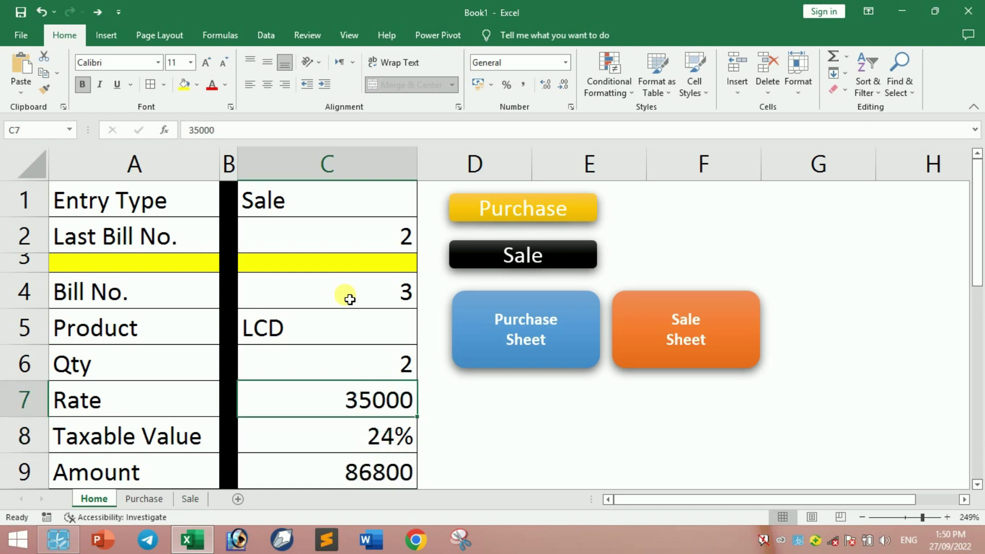
Transfer the entry with the Sale macro button and check the Sale and Purchase sheets before returning to Home
left_click(544, 255)
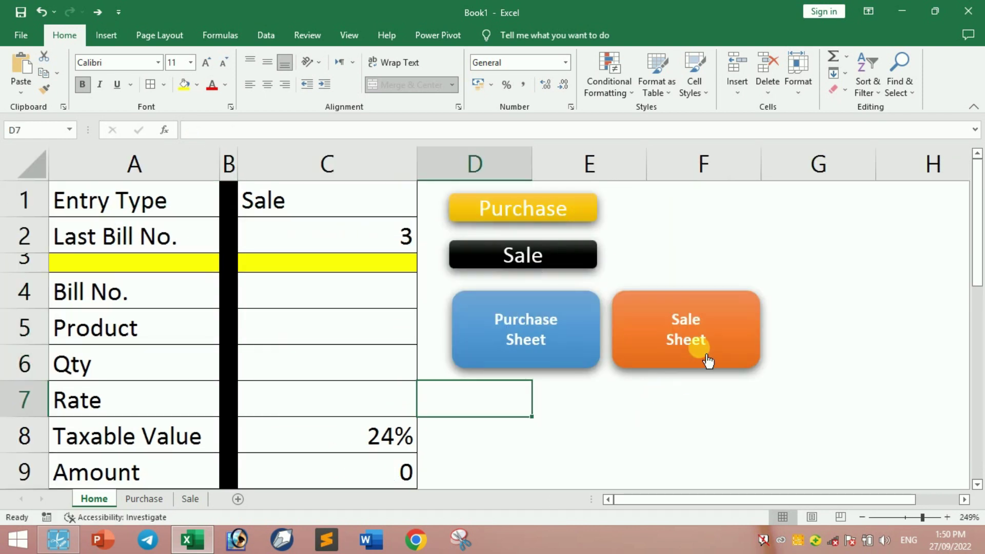
left_click(676, 342)
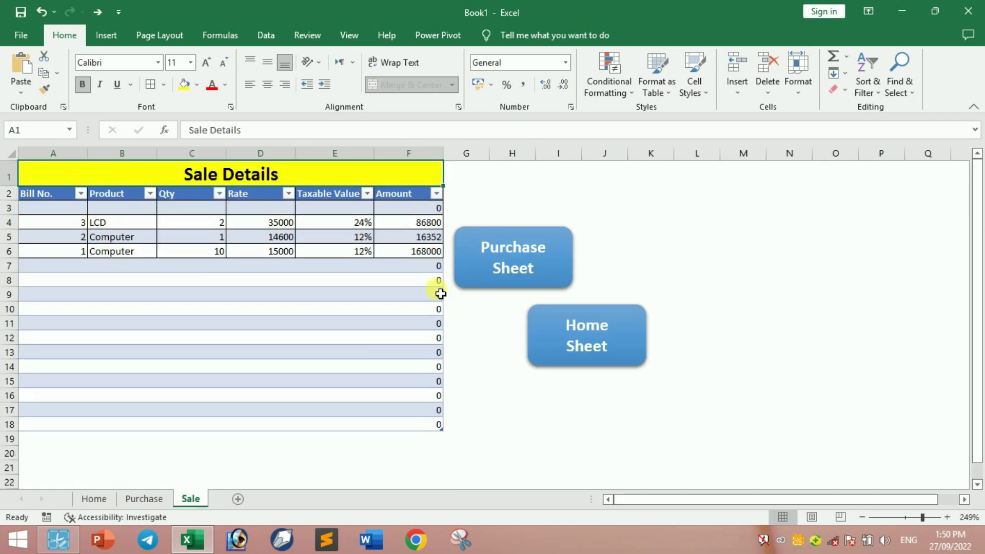
left_click(551, 269)
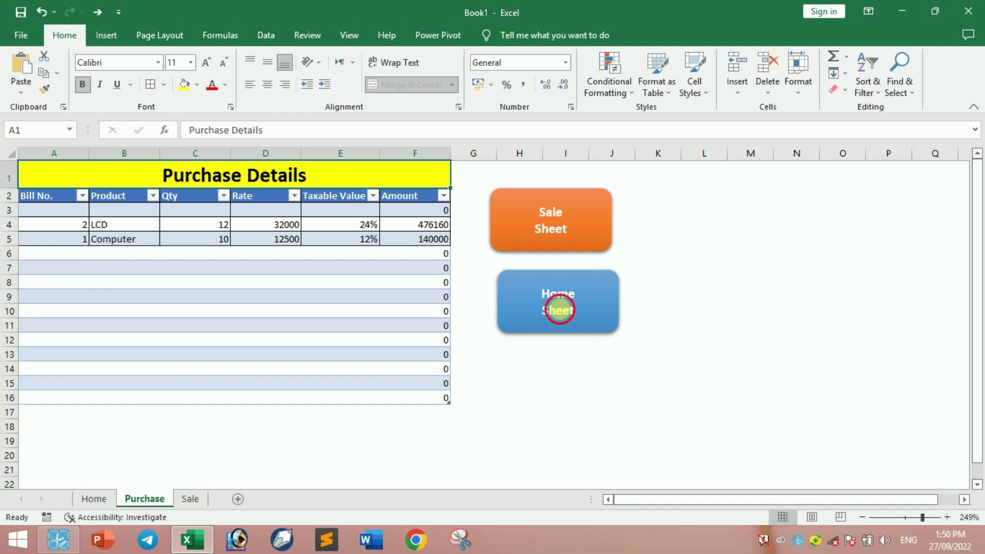
left_click(558, 307)
Set the Entry Type in C1 to Purchase
left_click(287, 199)
left_click(424, 210)
left_click(267, 228)
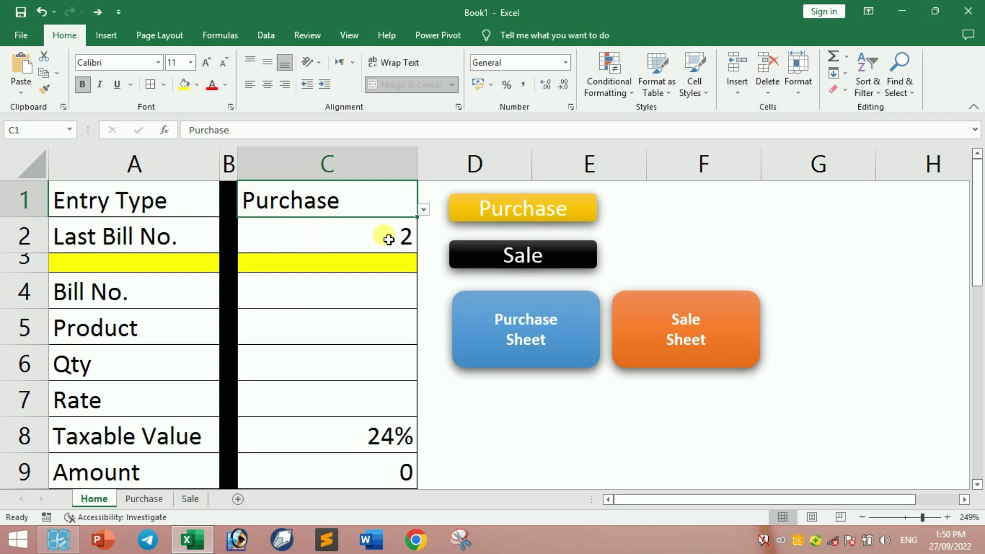
Fill in the purchase entry with Bill No. 3, Product Monitor, Qty 200, Rate 4000 and Taxable Value 12%
left_click(318, 295)
type("3")
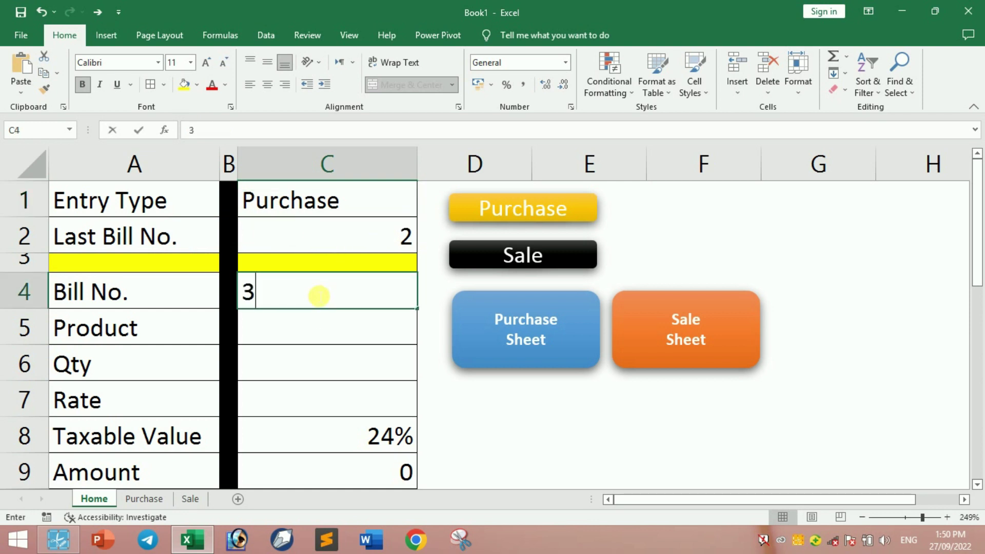
key("Return")
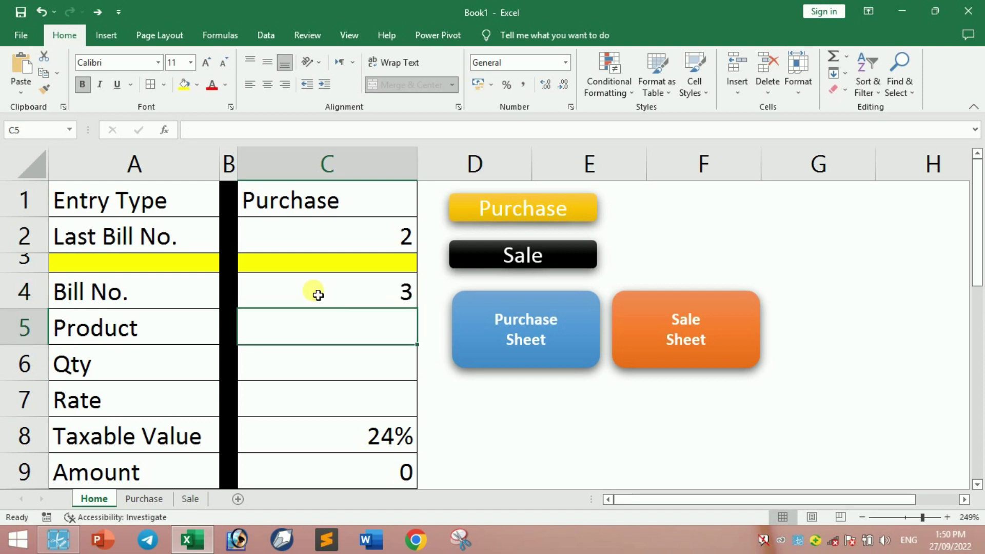
type("Monito")
key("Return")
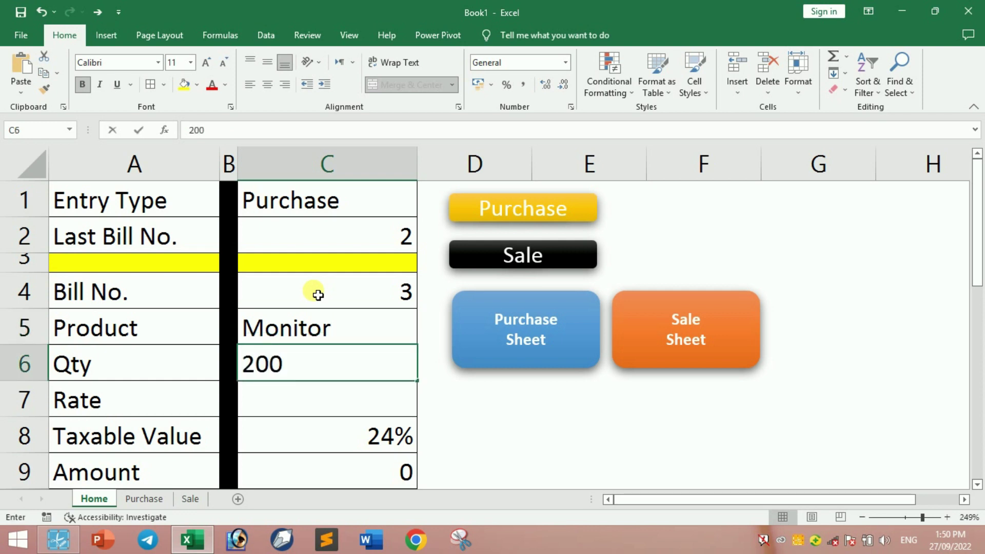
key("Return")
type("4")
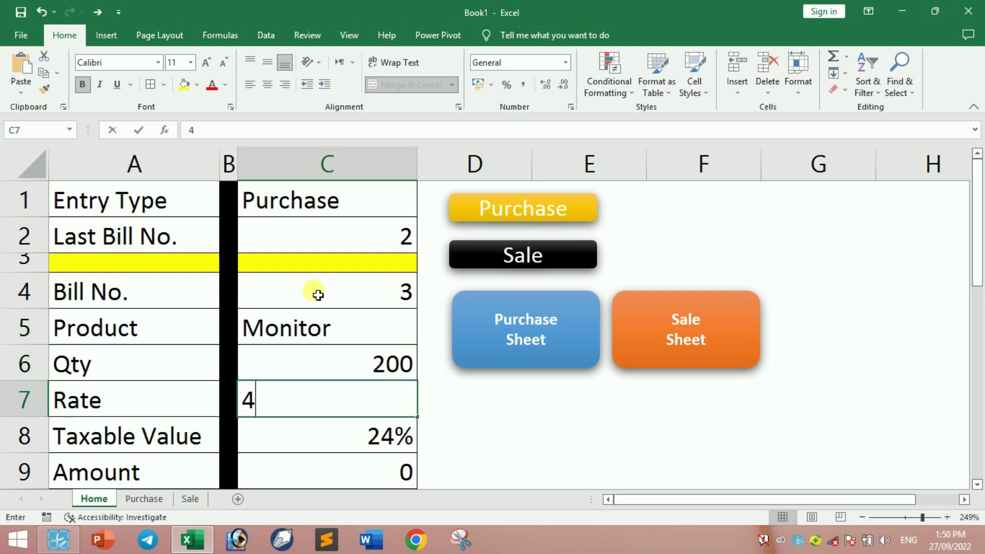
type("000")
key("Return")
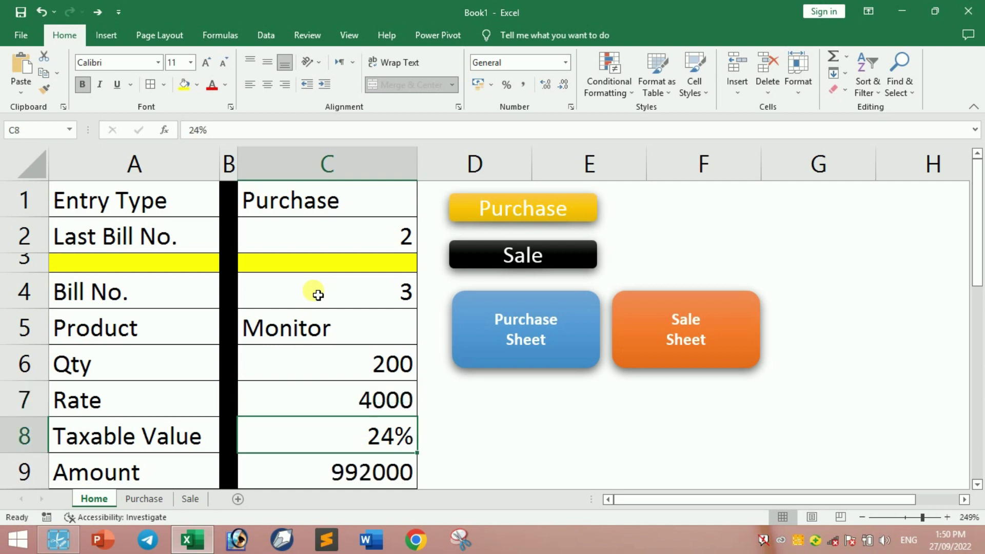
type("12")
key("Up")
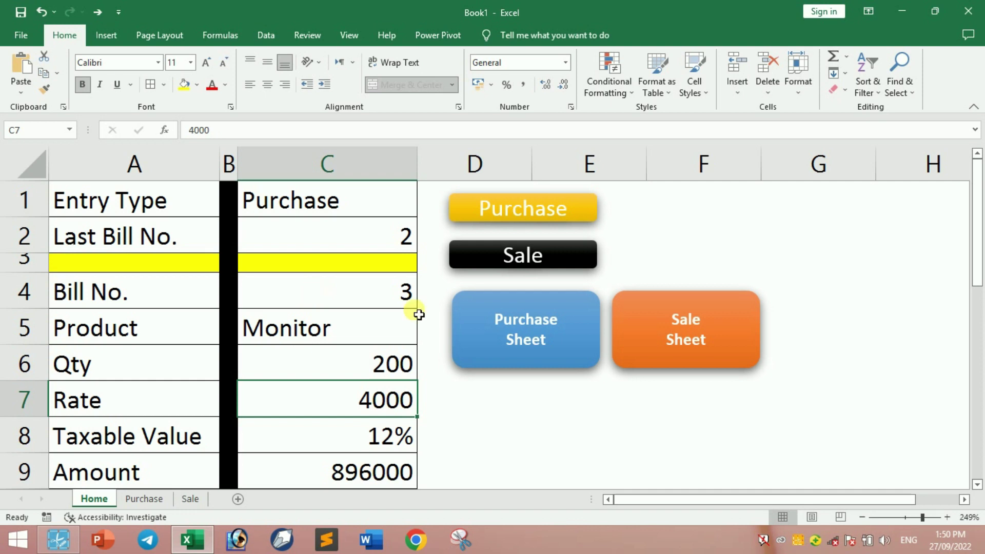
Transfer the entry with the Purchase macro button, check it on the Purchase sheet and return to Home
left_click(529, 225)
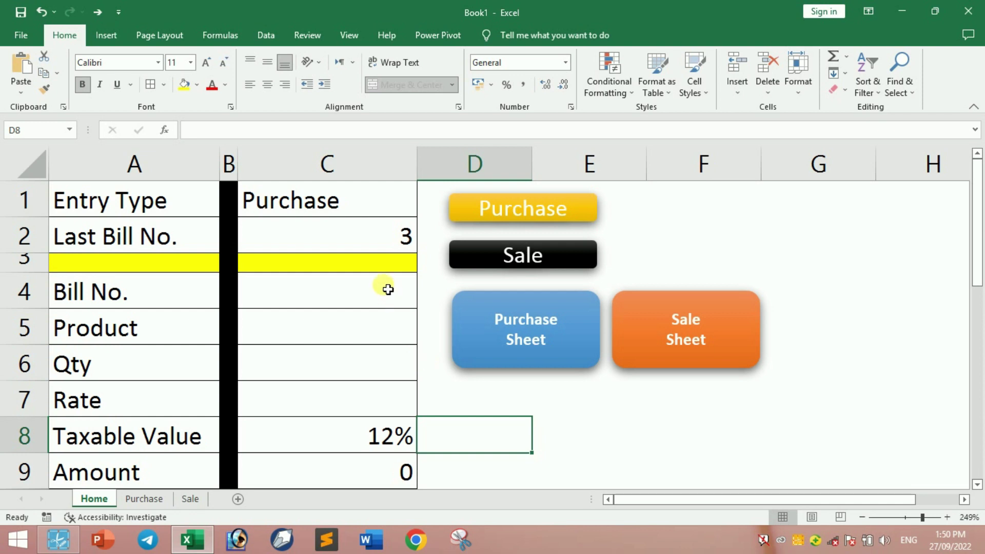
left_click(543, 345)
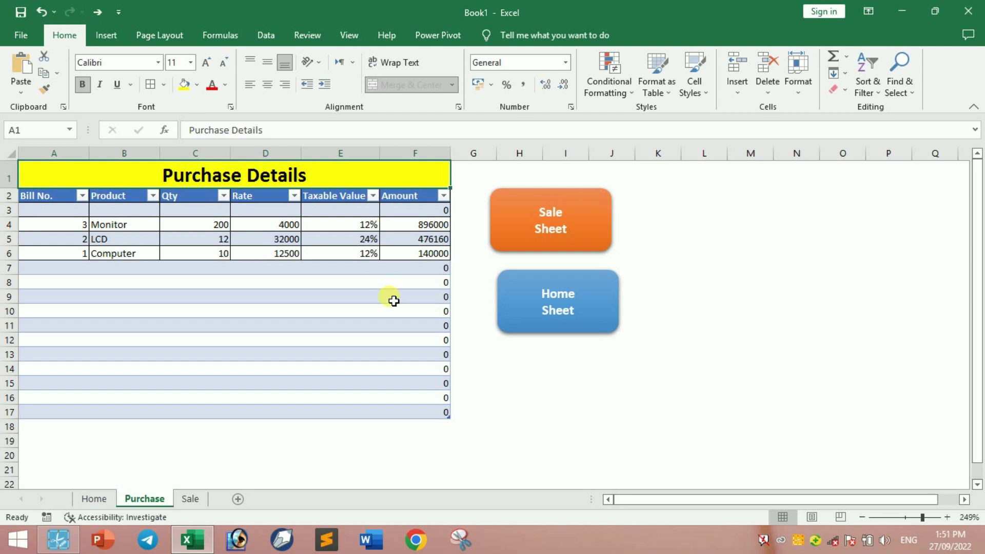
left_click(557, 290)
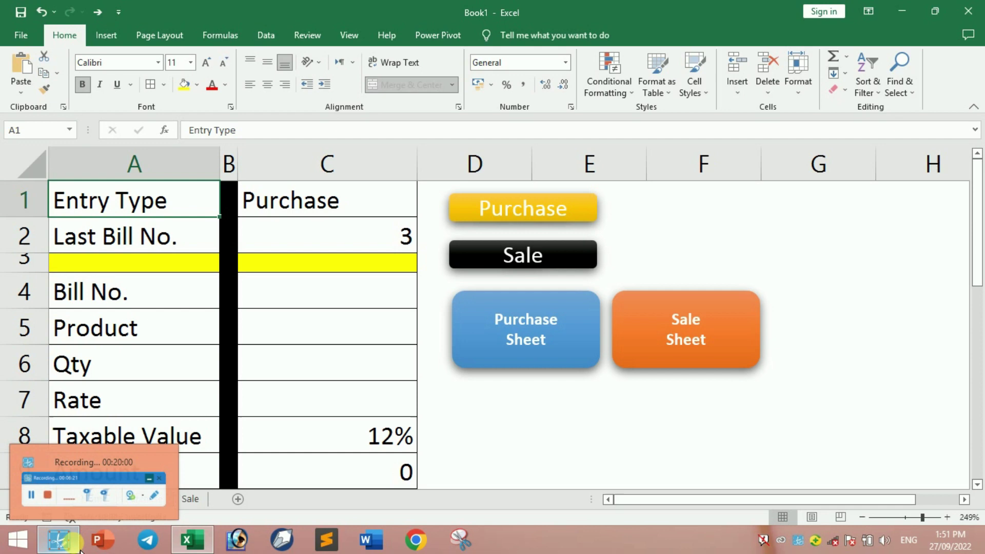
left_click(58, 539)
left_click(380, 412)
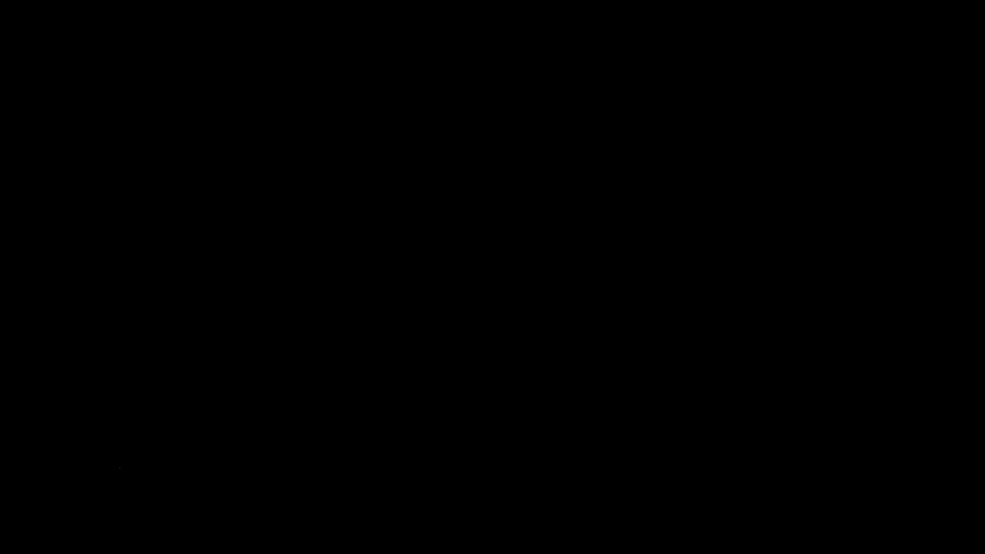